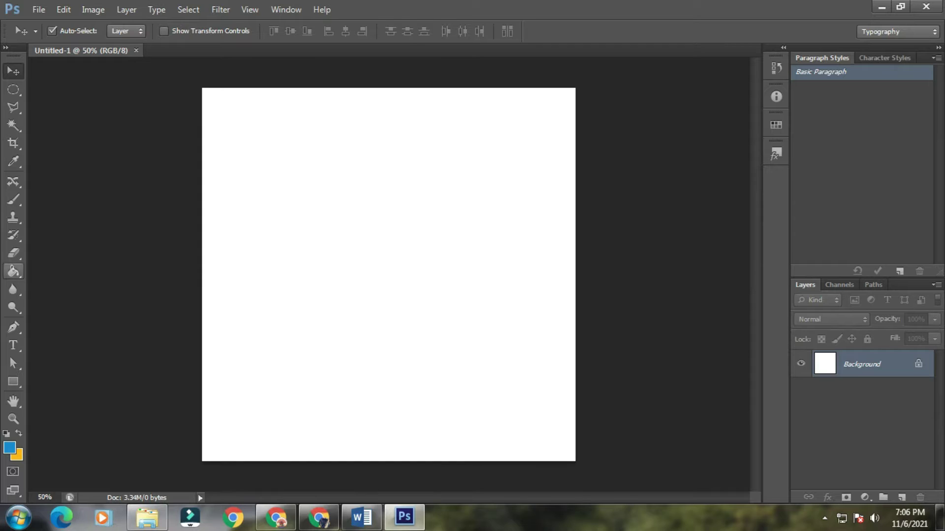
- Load the foreground-to-background preset for the Gradient tool and set its starting colour stop to muted green 7b8e68
left_click(76, 269)
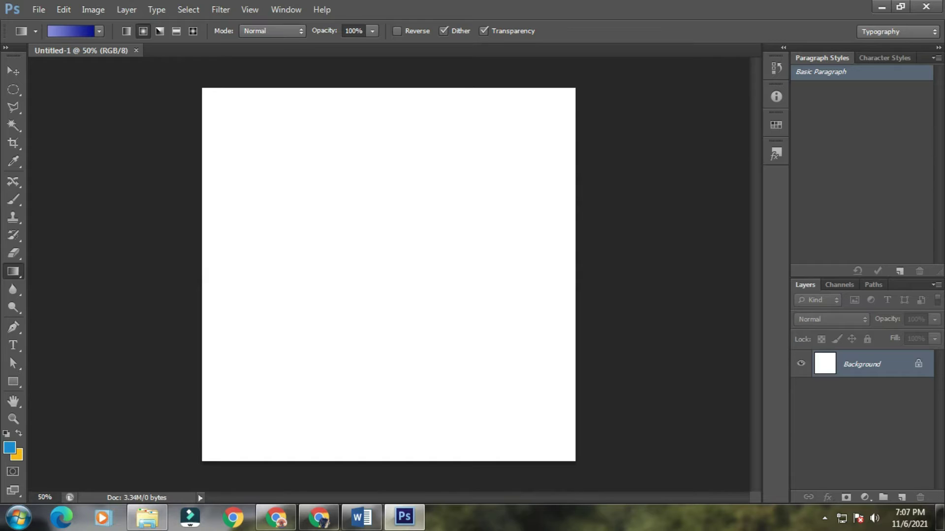
left_click(70, 31)
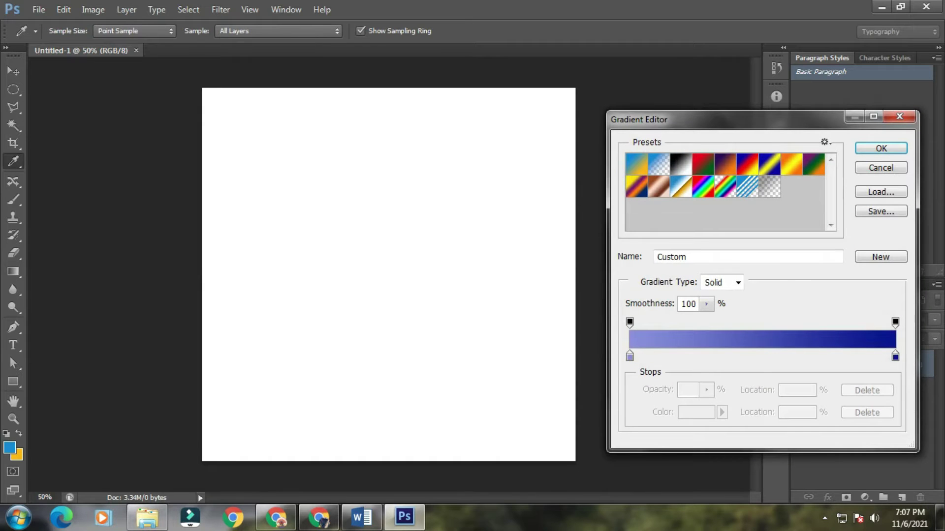
left_click(637, 165)
double_click(629, 356)
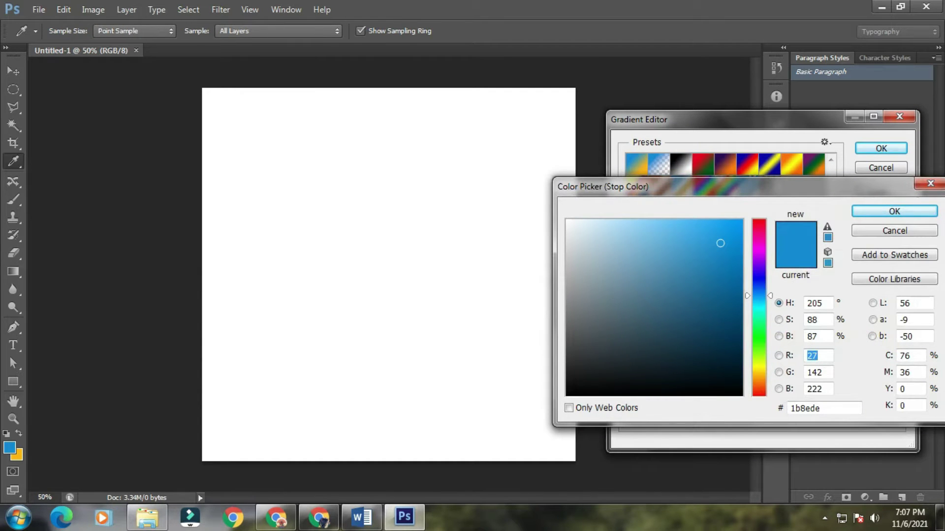
left_click(759, 341)
left_click(657, 342)
mouse_move(657, 342)
left_mouse_down()
mouse_move(618, 281)
mouse_move(618, 302)
mouse_move(613, 290)
mouse_move(627, 323)
mouse_move(612, 314)
mouse_move(673, 283)
mouse_move(690, 329)
mouse_move(628, 323)
mouse_move(613, 295)
left_mouse_up()
left_click(759, 353)
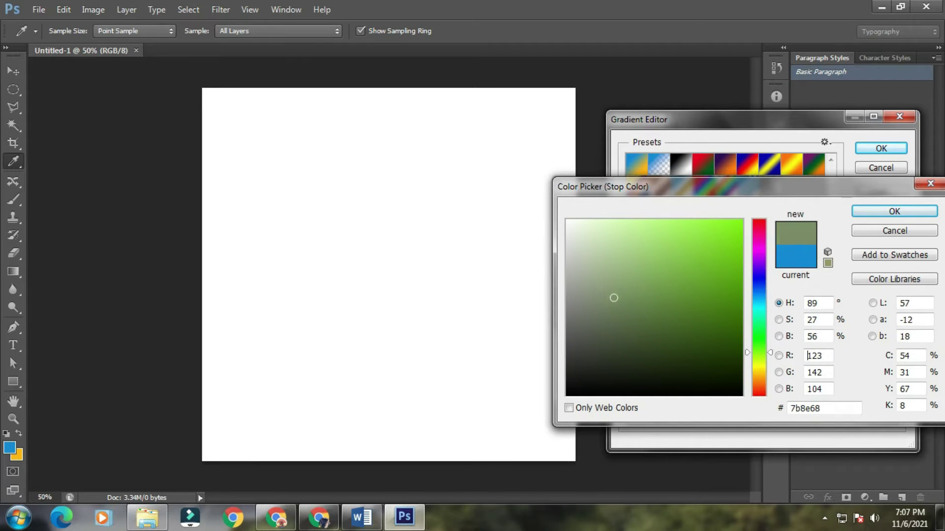
left_click(894, 211)
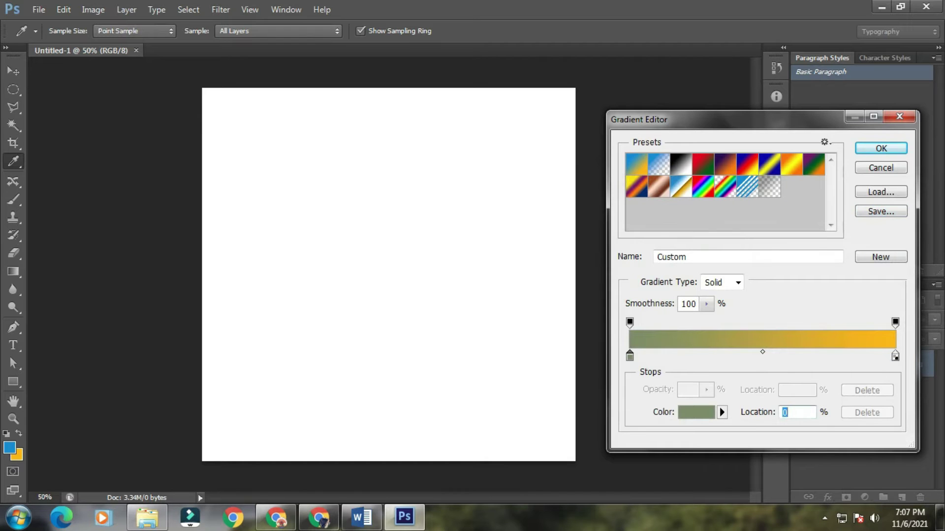
- Set the gradient's starting colour stop to green 759b4d and accept the gradient
left_click(696, 412)
left_click(655, 289)
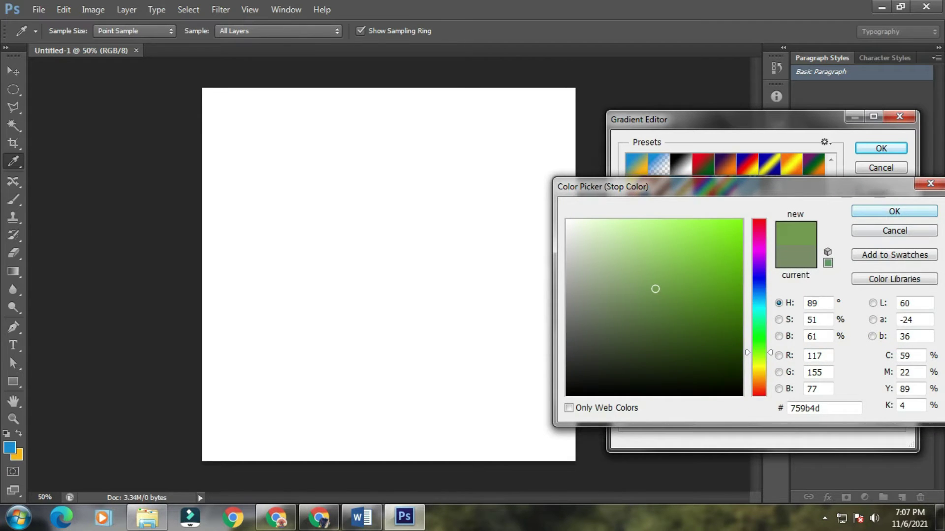
key("Return")
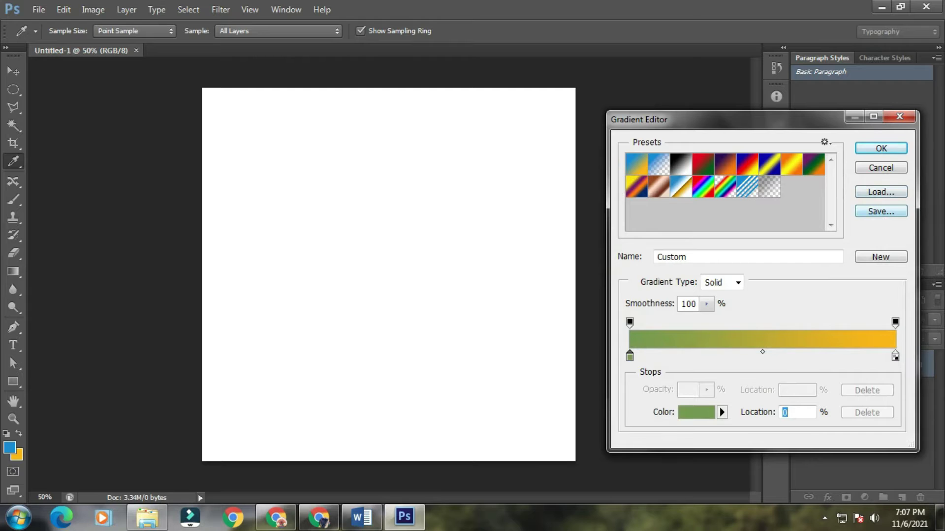
key("Return")
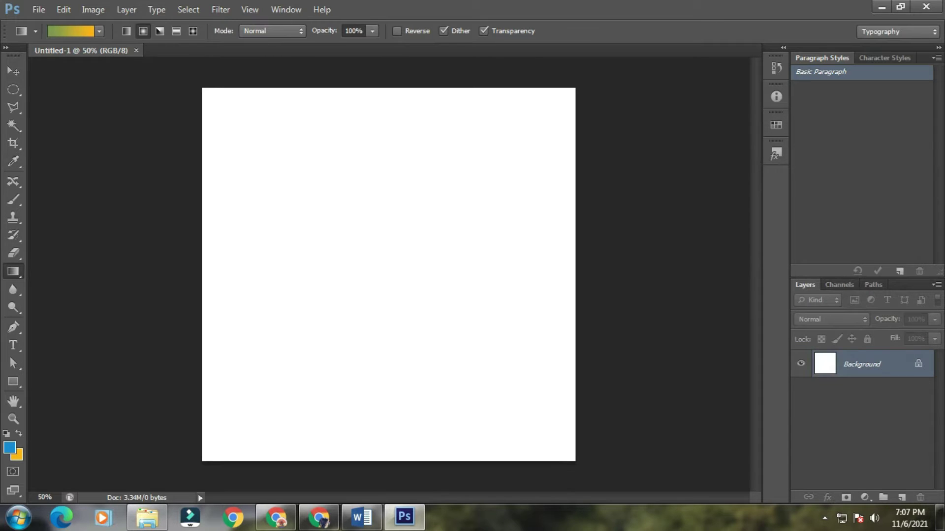
- Fill the Background layer with a linear gradient running from green at the canvas's lower edge to orange at its upper edge
left_click(127, 31)
left_click_drag(373, 88, 379, 463)
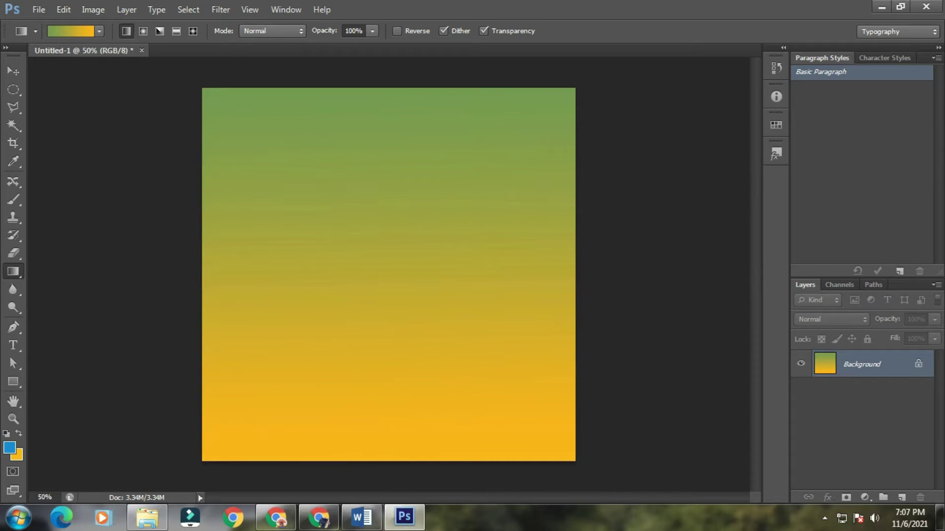
key("ctrl+z")
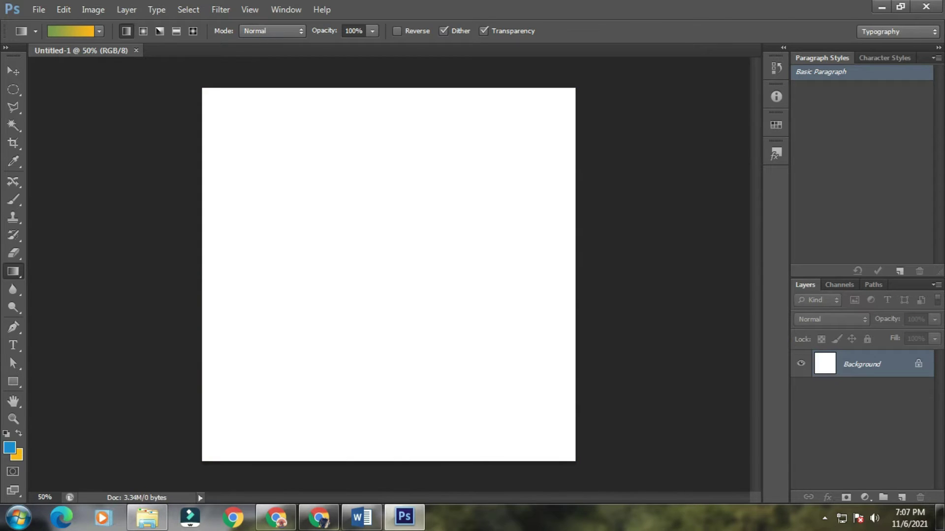
left_click_drag(378, 462, 378, 89)
key("v")
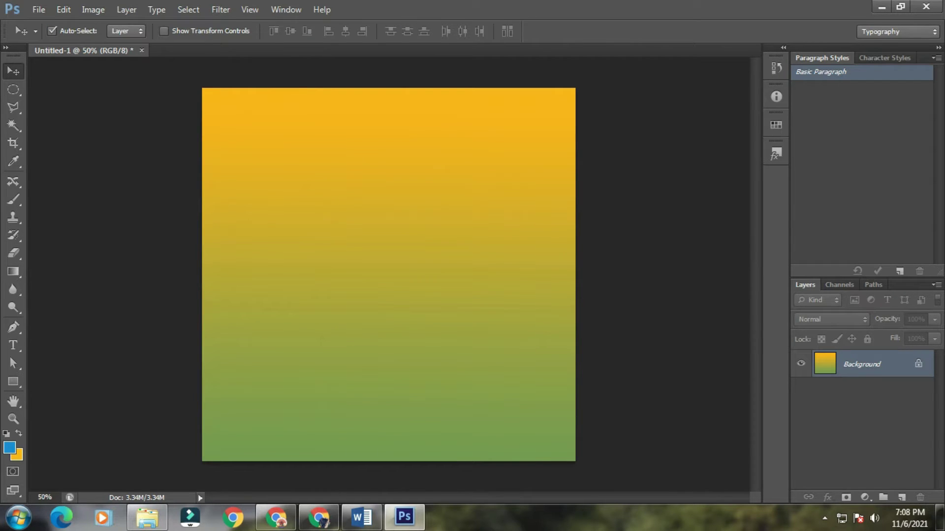
- Draw a cloud with the Custom Shape tool, about 504 by 216 px, near the upper edge of the canvas
left_click(14, 382)
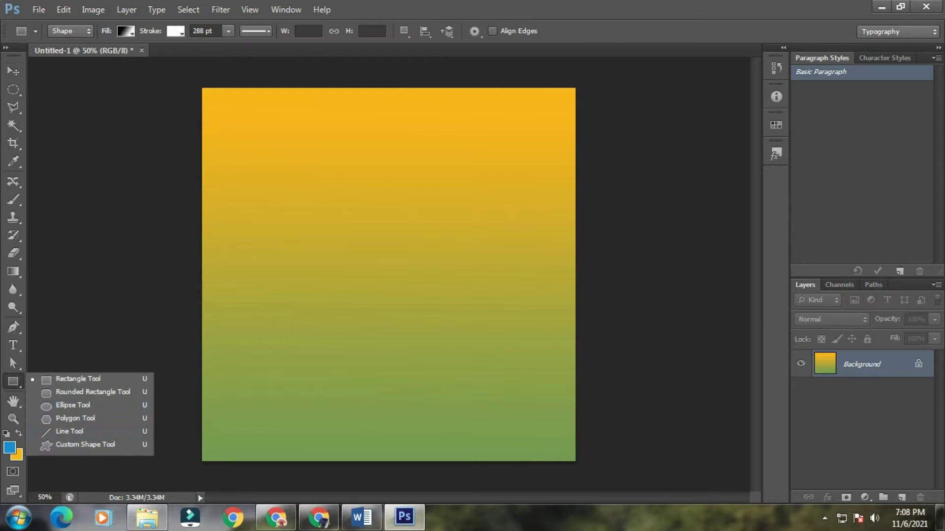
left_click(85, 445)
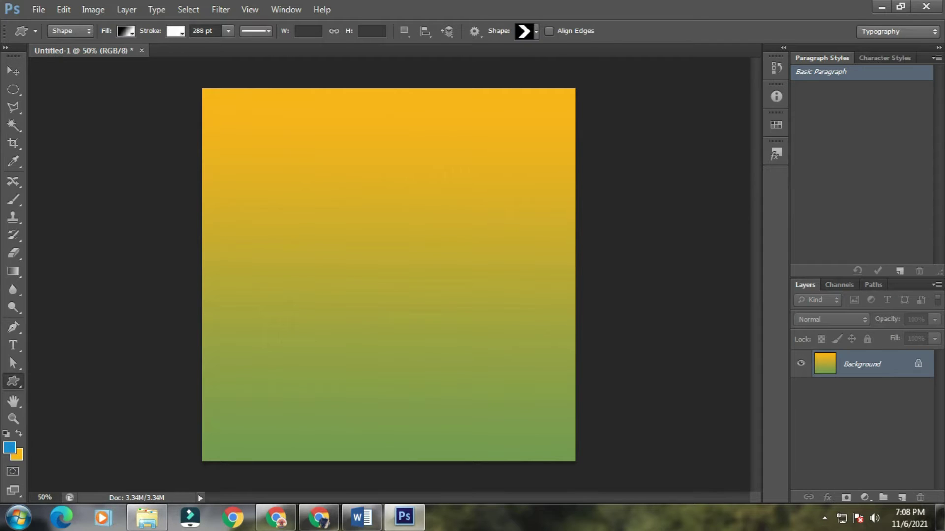
left_click(536, 32)
scroll(514, 94, "down", 2)
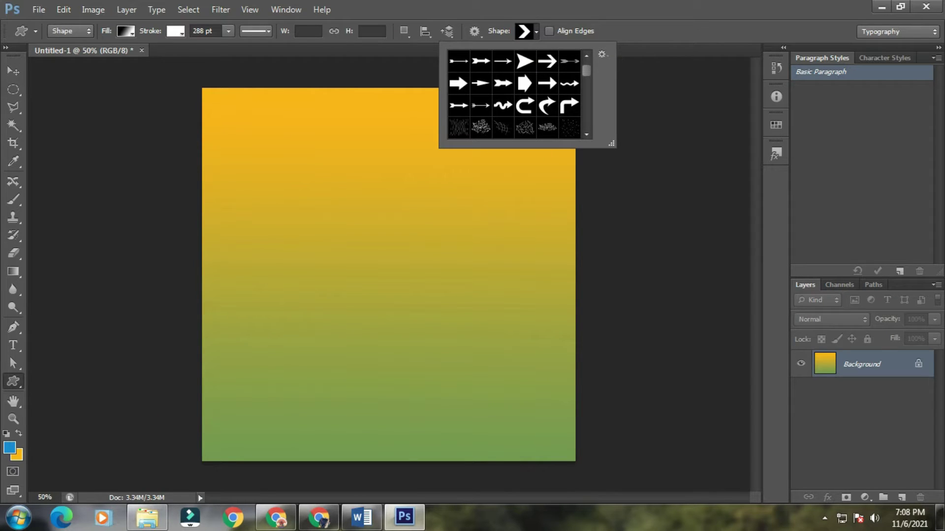
left_click(586, 134)
left_click(586, 134)
left_click(586, 134)
scroll(586, 134, "down", 1)
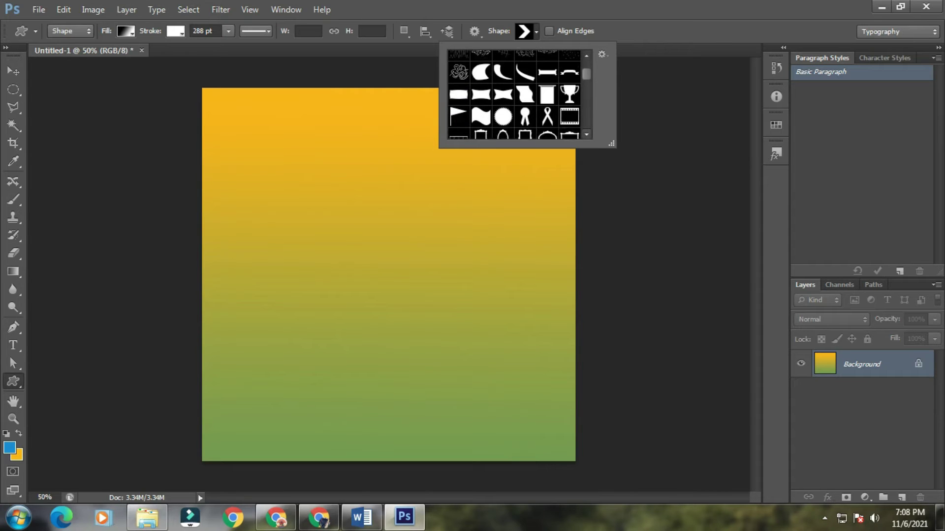
scroll(513, 93, "down", 10)
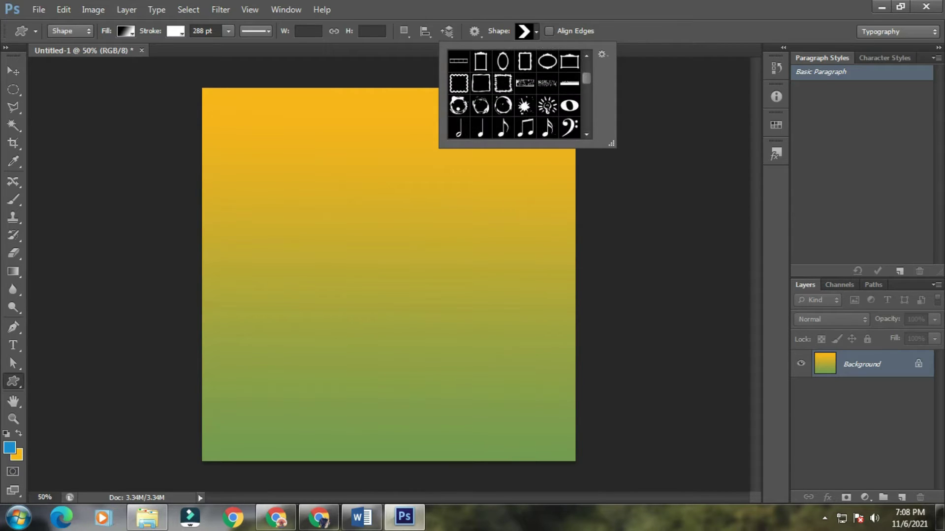
scroll(569, 98, "down", 1)
left_click(569, 95)
left_click_drag(331, 125, 419, 148)
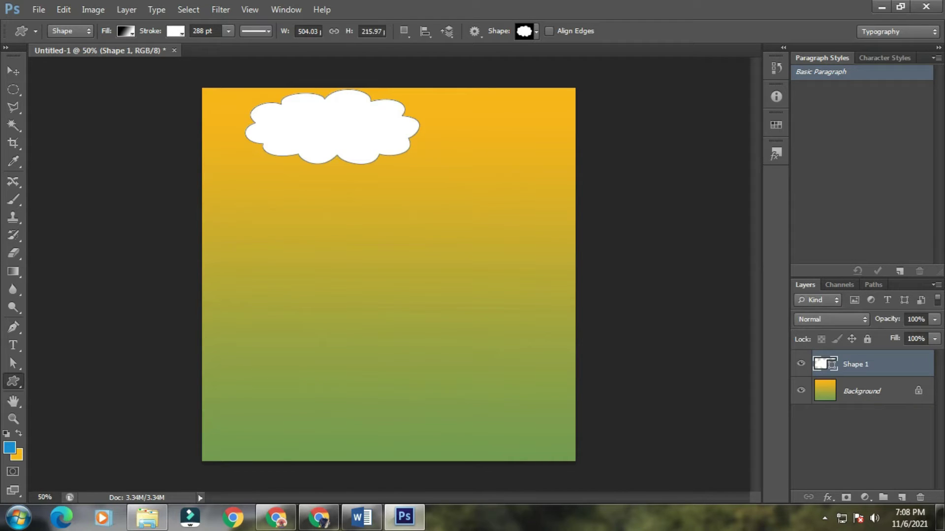
- Remove the stroke from the cloud shape
left_click(126, 31)
left_click(125, 31)
left_click(176, 31)
left_click(117, 58)
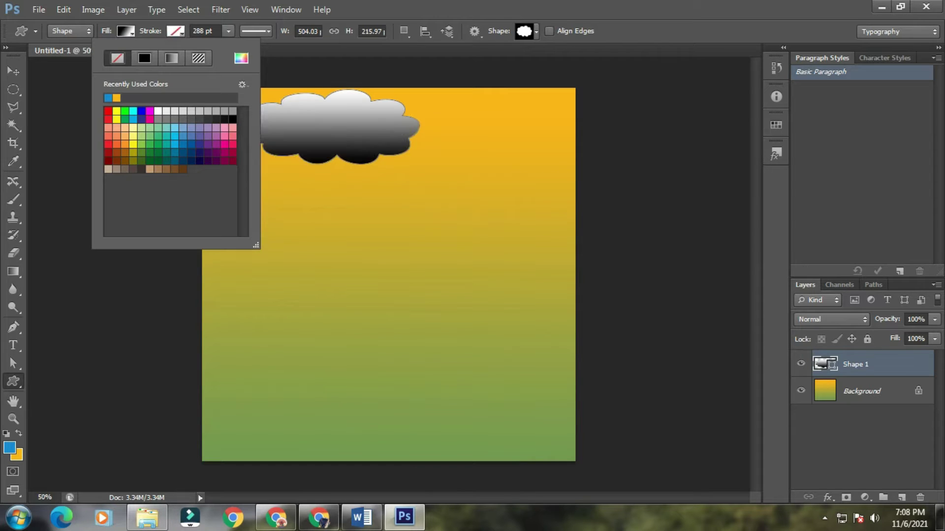
- Set the cloud shape's fill to solid white
left_click(125, 31)
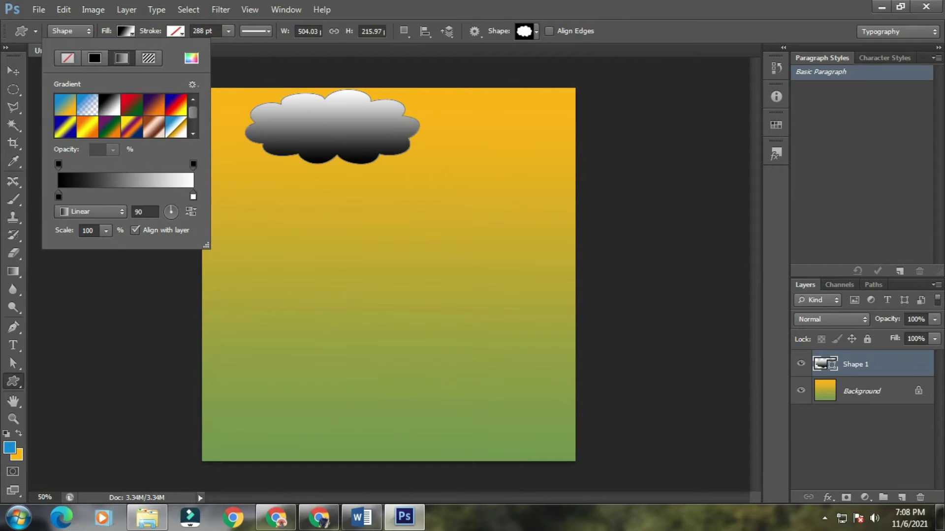
left_click(95, 58)
left_click(108, 111)
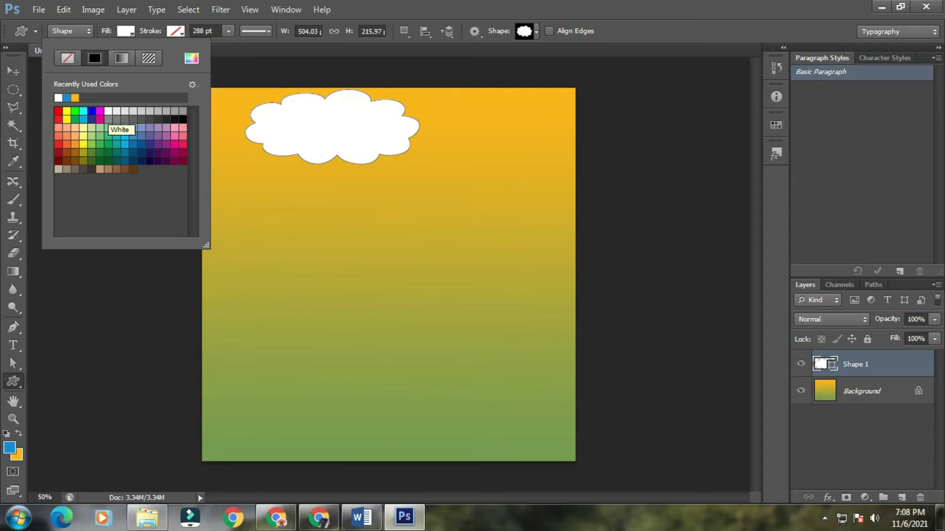
key("v")
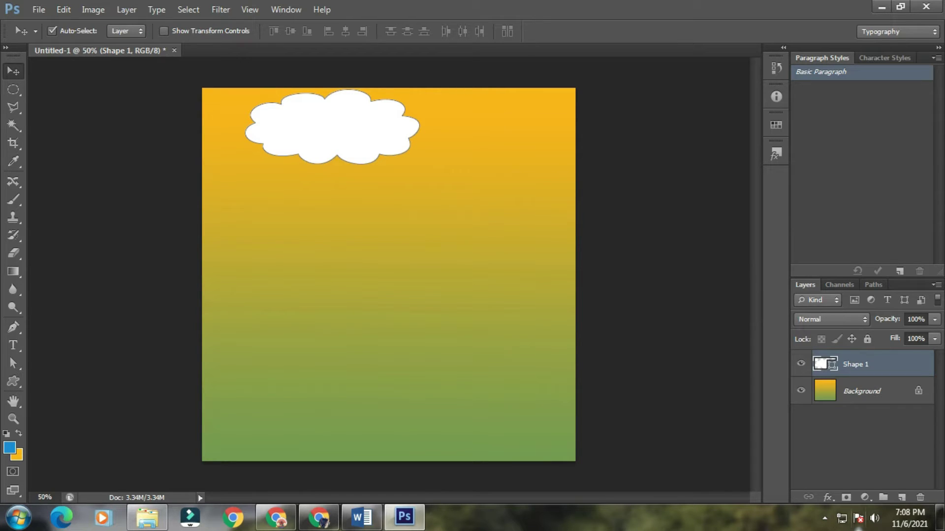
left_click(824, 518)
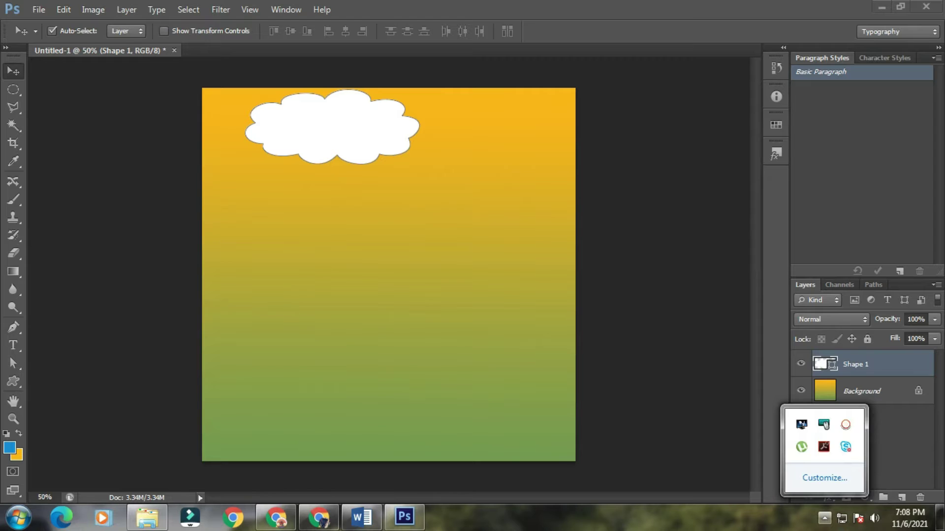
left_click(845, 424)
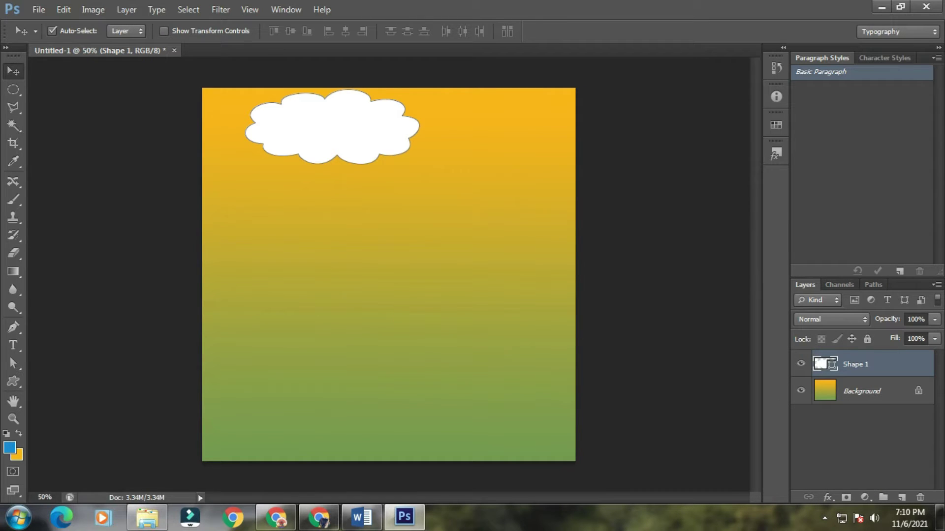
- Fill the cloud shape with the foreground-to-transparent gradient and set its opaque-end colour stop to white ffffff
left_click(14, 381)
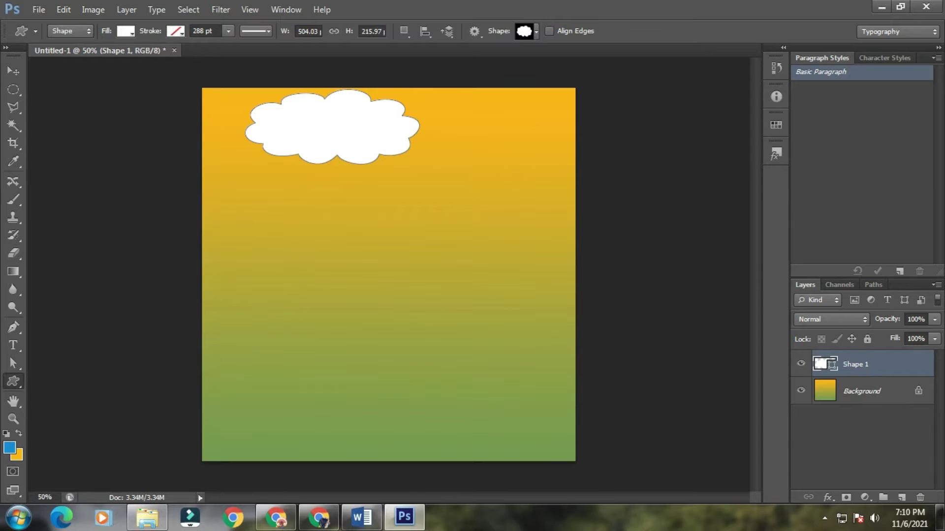
left_click(125, 31)
left_click(121, 58)
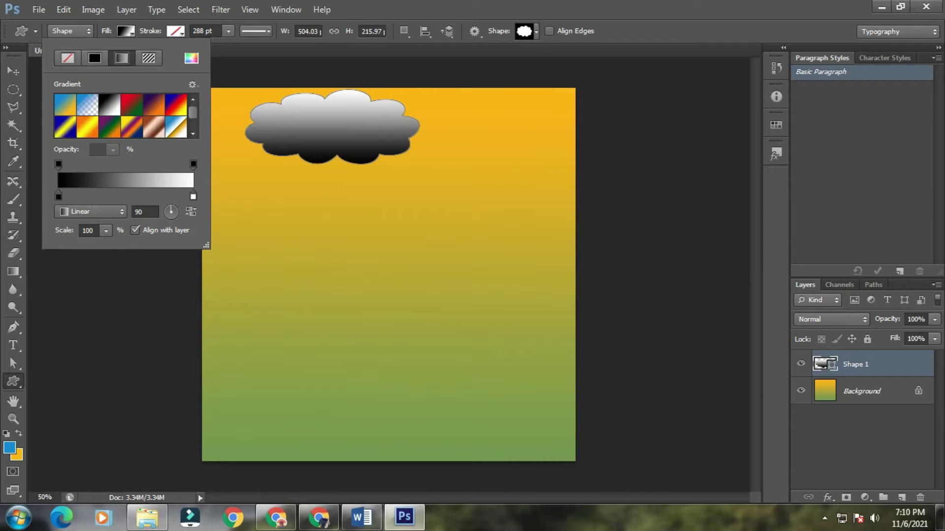
left_click(87, 105)
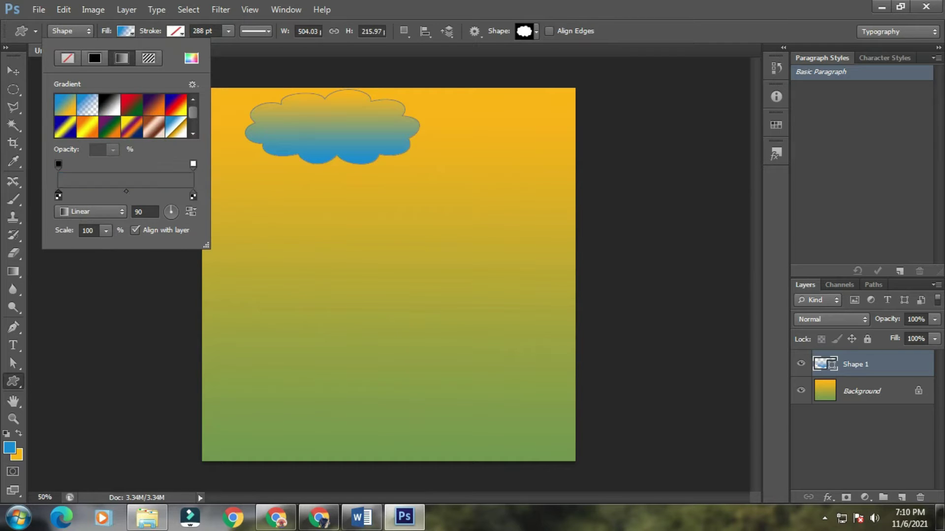
double_click(58, 196)
left_click_drag(600, 234, 565, 219)
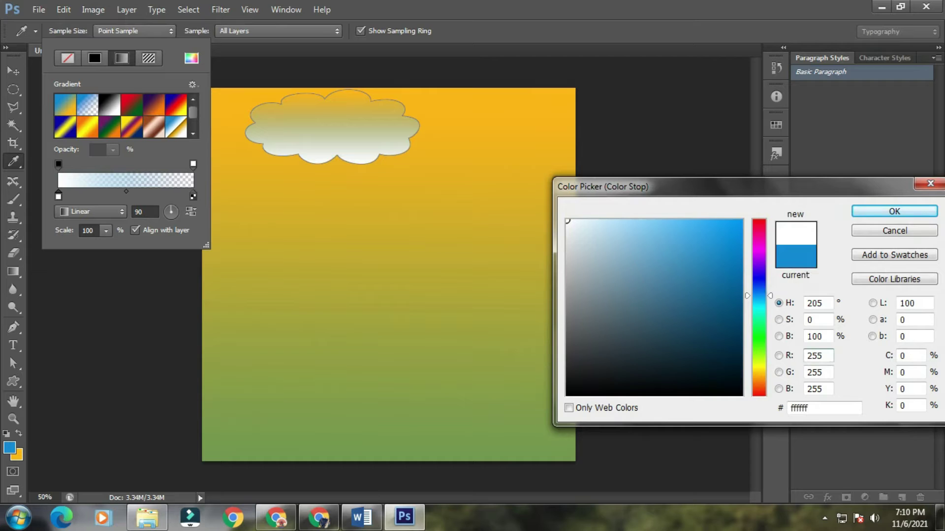
left_click(894, 212)
- Set the colour stop at the transparent end of the cloud's gradient to the orange sampled from the background beside the cloud
left_click(192, 196)
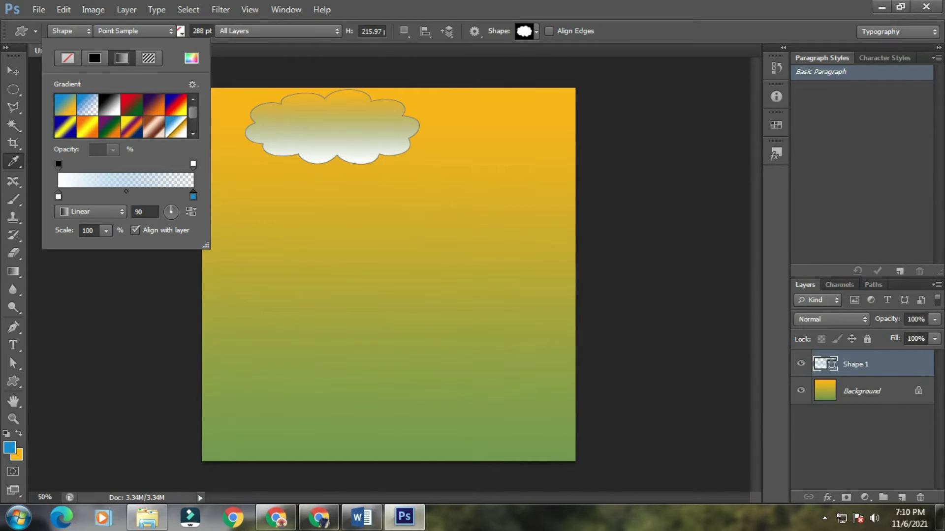
double_click(193, 196)
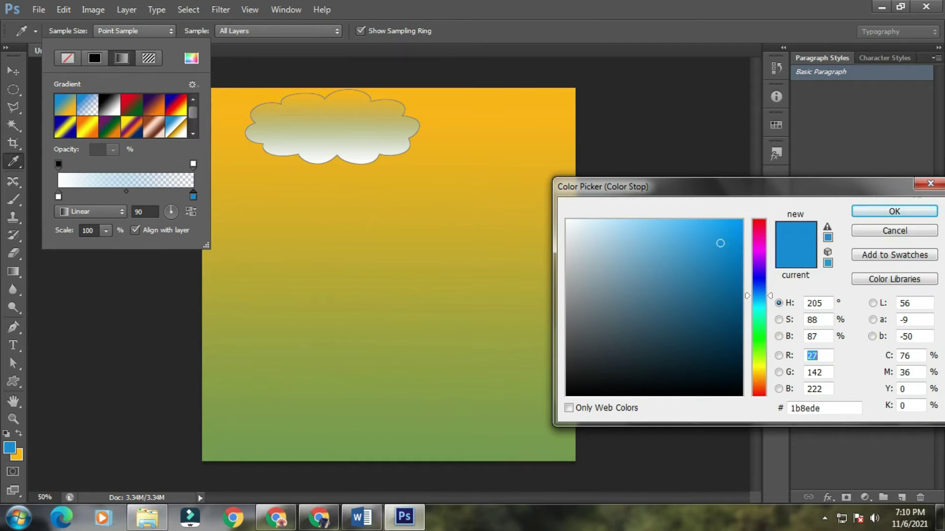
left_click(462, 121)
left_click(895, 211)
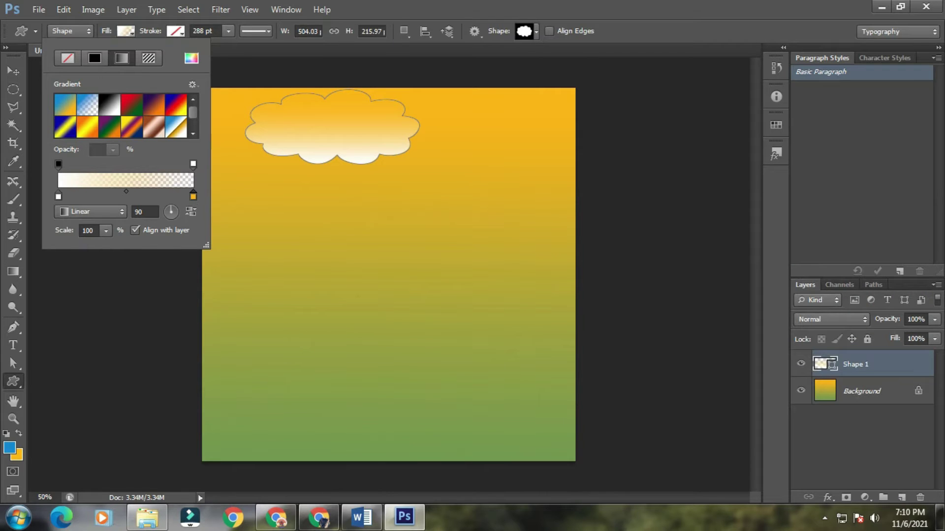
- Set the angle of the cloud's gradient fill to -90 so the white end is uppermost
left_click(170, 217)
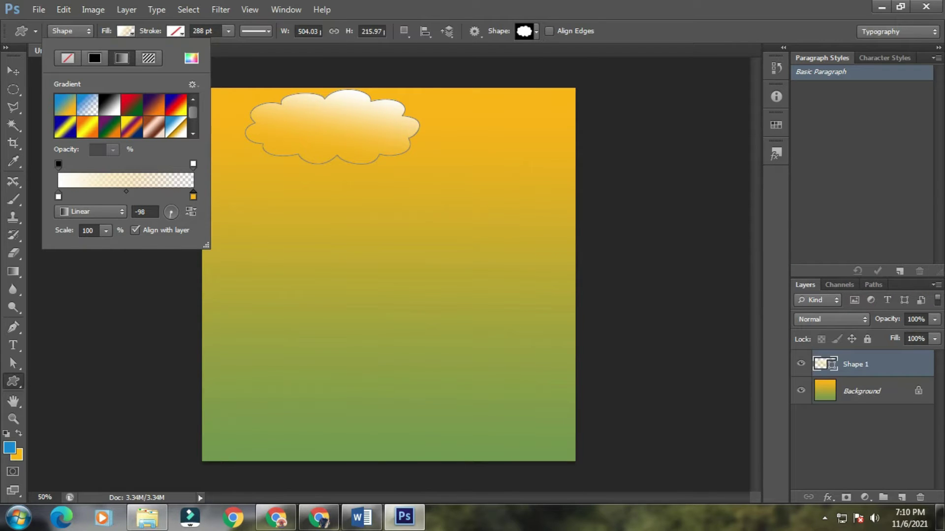
left_click(172, 217)
left_click(171, 217)
left_click_drag(170, 217, 171, 218)
double_click(141, 212)
type("-90")
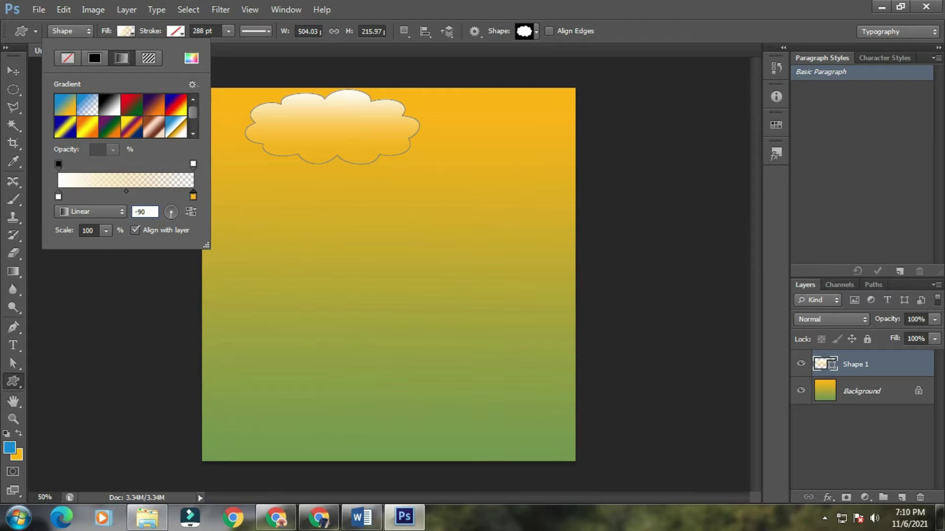
- Add a white colour stop near the transparent end of the cloud's gradient, and deselect the shape
left_click_drag(126, 191, 144, 192)
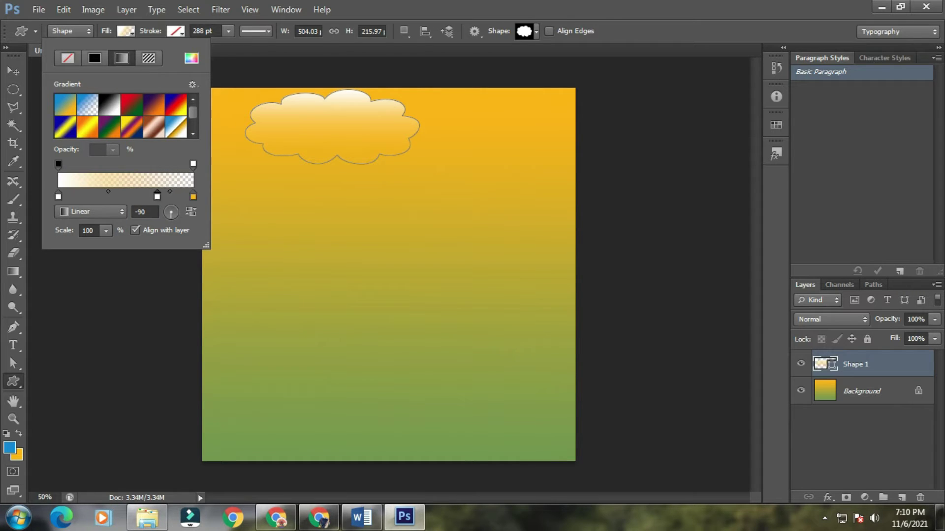
left_click(157, 197)
left_click_drag(157, 196, 164, 196)
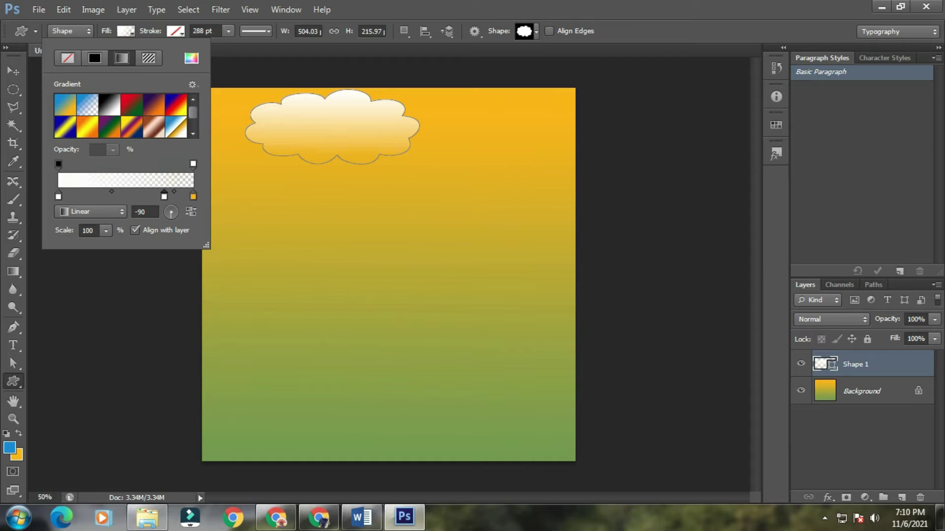
key("v")
left_click(152, 197)
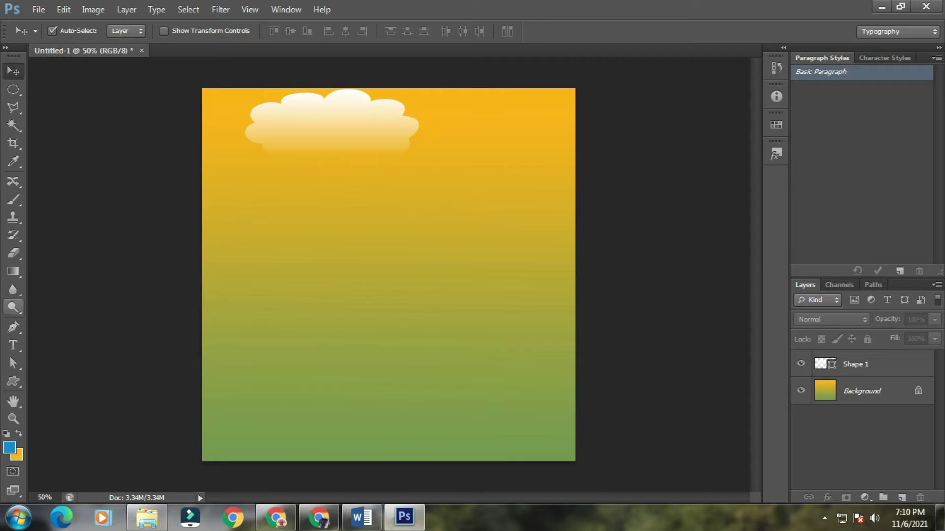
- Remove the extra white colour stop near the transparent end of the cloud's gradient fill
key("u")
left_click(126, 31)
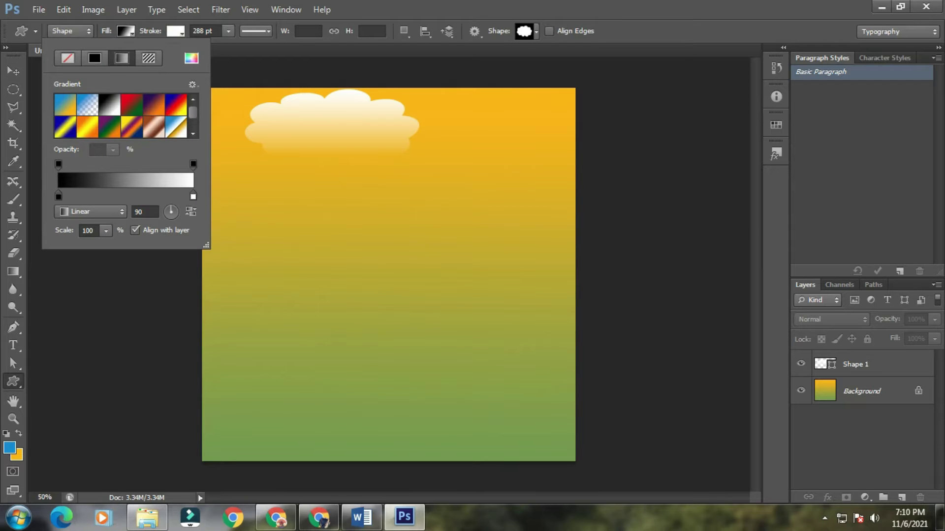
key("v")
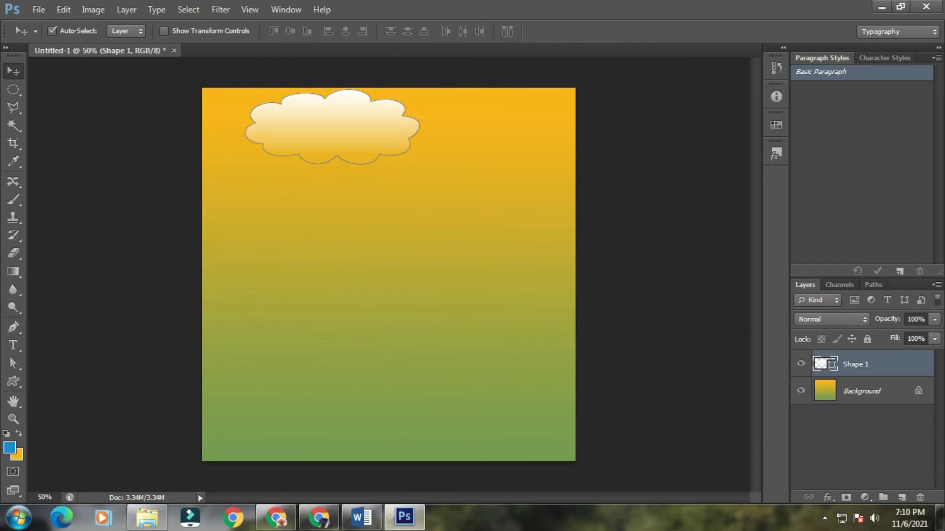
key("u")
left_click(126, 31)
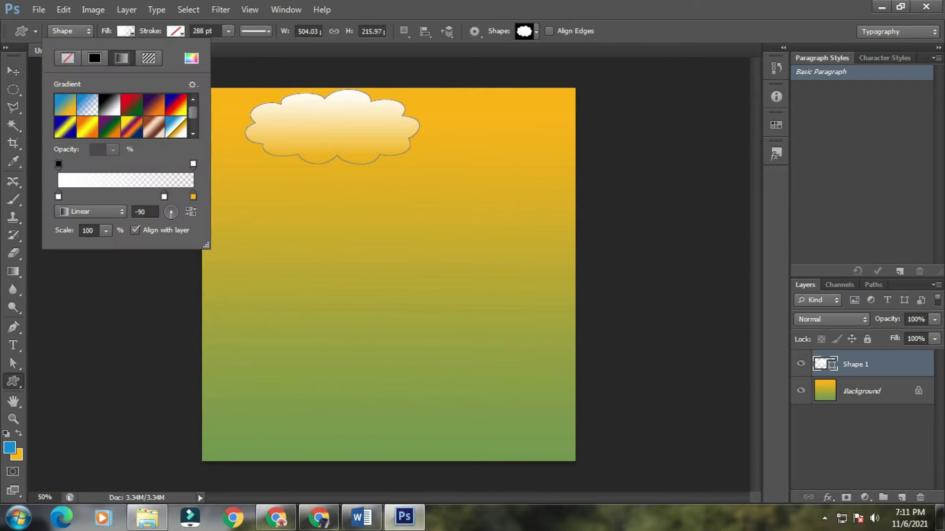
left_click_drag(165, 197, 166, 230)
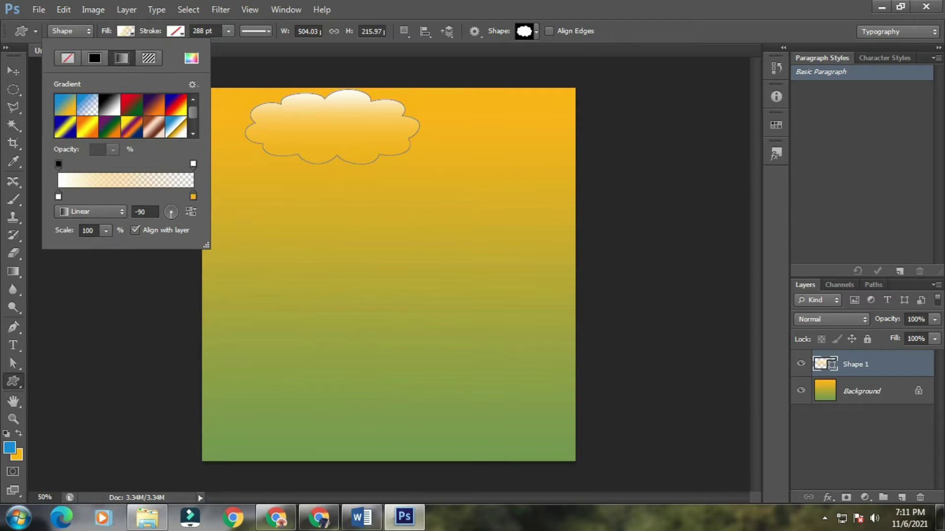
- Shift the cloud gradient's midpoint toward the transparent end and add a white colour stop around the middle of the gradient
left_click_drag(96, 196, 66, 161)
left_click_drag(104, 191, 141, 191)
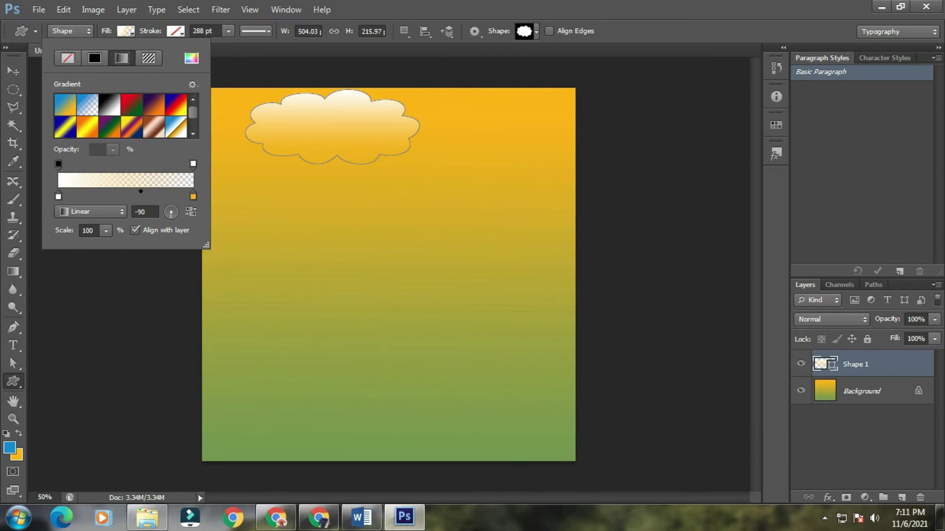
left_click(140, 182)
left_click(881, 168)
left_click_drag(141, 191, 162, 191)
left_click(192, 196)
left_click(129, 195)
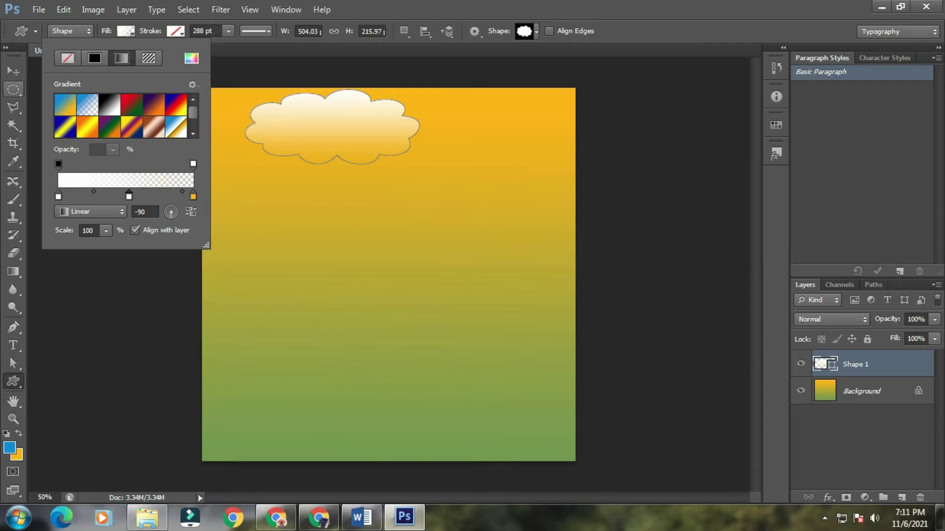
- Duplicate the cloud layer and place the copy beside the original near the canvas's upper-right area
key("v")
left_click(335, 123)
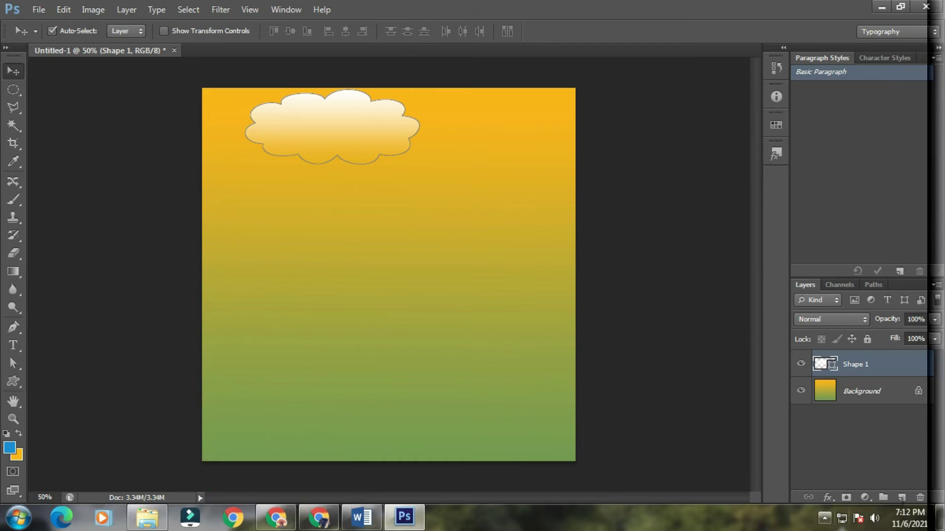
left_click(824, 518)
key("Escape")
left_click(93, 10)
left_click(126, 10)
left_click(127, 10)
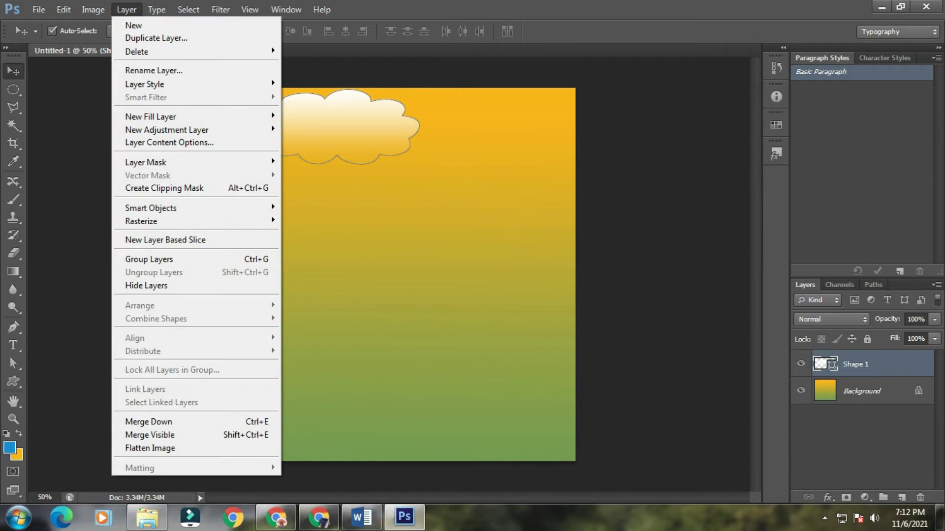
left_click(156, 38)
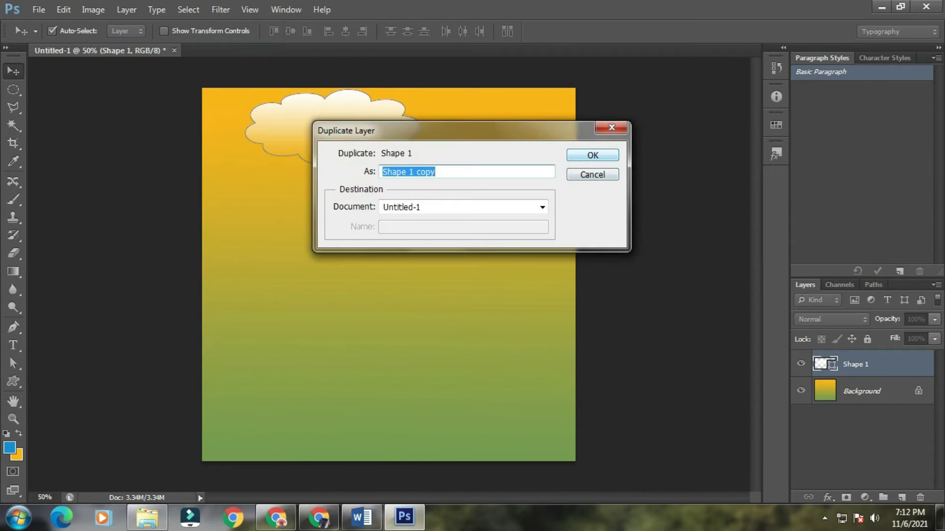
left_click(592, 154)
left_click_drag(338, 98, 497, 106)
- Scale the cloud copy to about 72% and place a duplicate of it over the canvas's upper-right corner, partly outside the canvas
key("ctrl+t")
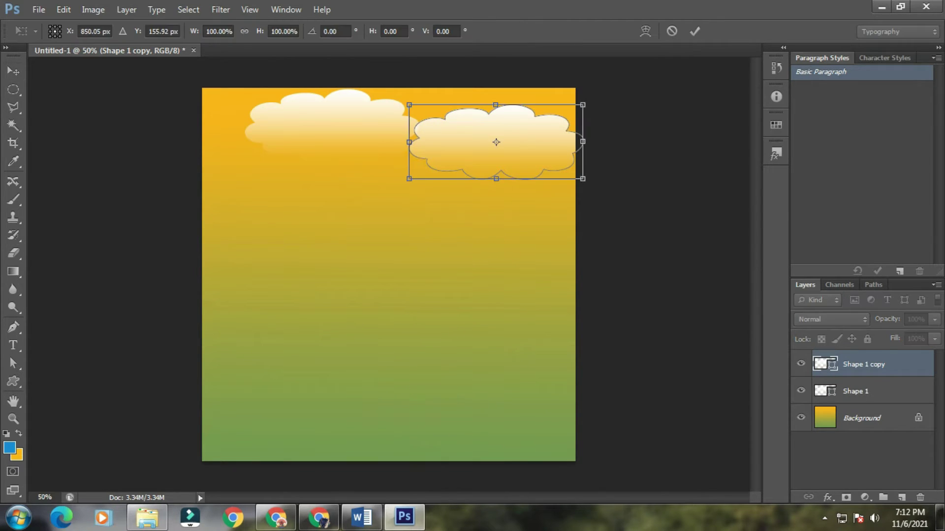
left_click_drag(409, 179, 433, 168)
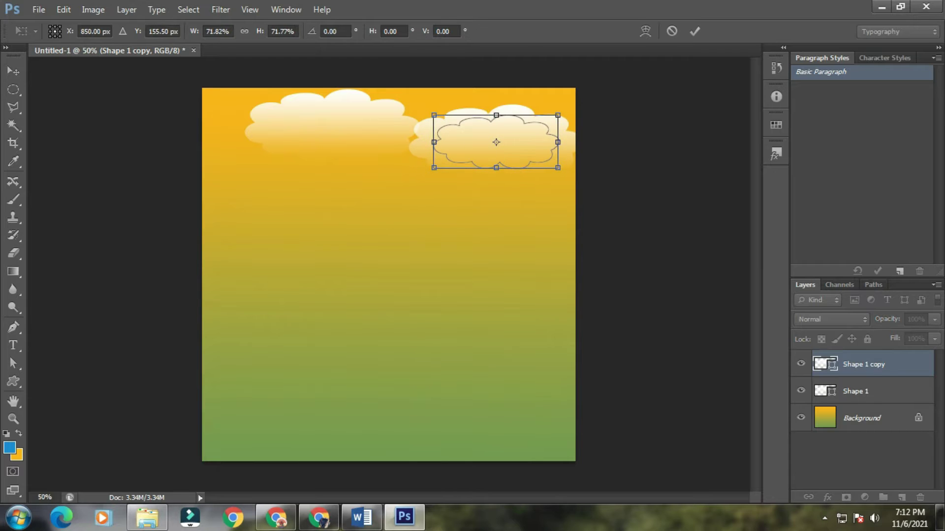
key("Return")
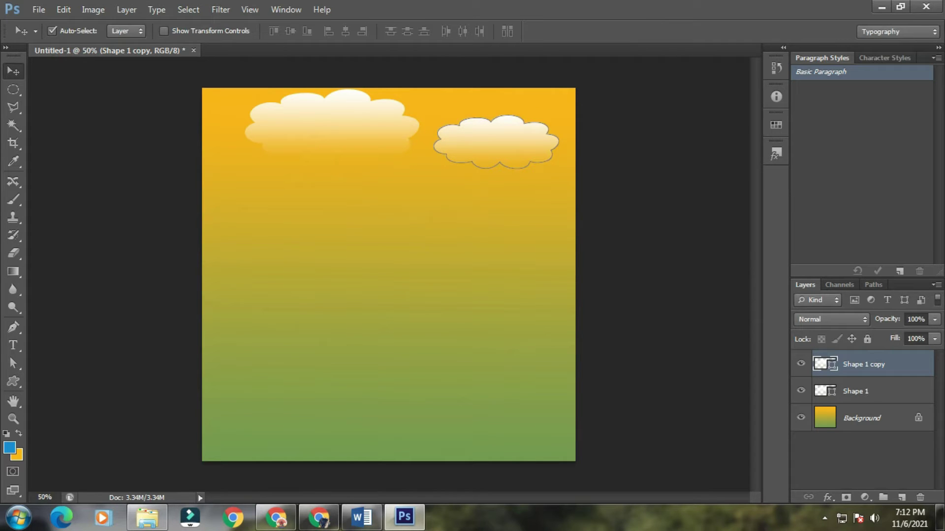
key("ctrl+j")
left_click_drag(469, 120, 528, 85)
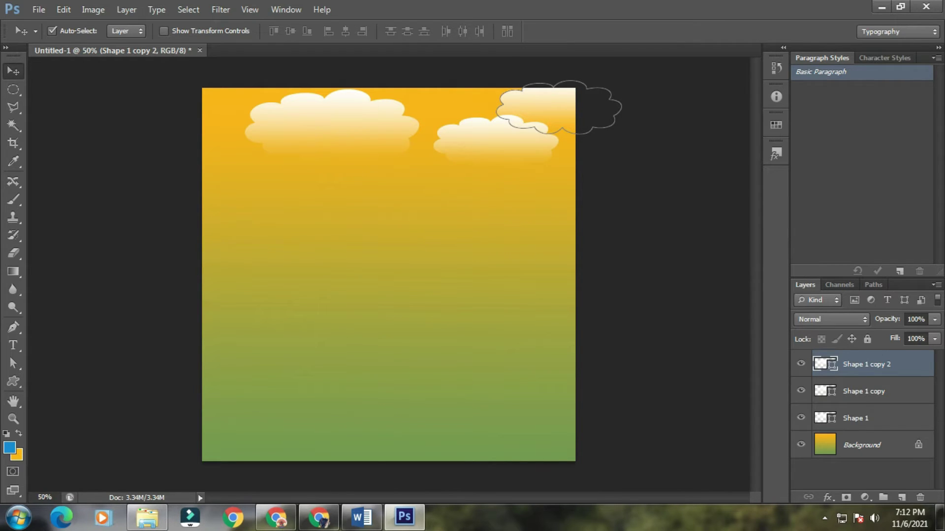
- Duplicate the original large cloud, place the copy slightly lower between it and the smaller cloud, and shrink it a little
left_click(339, 123)
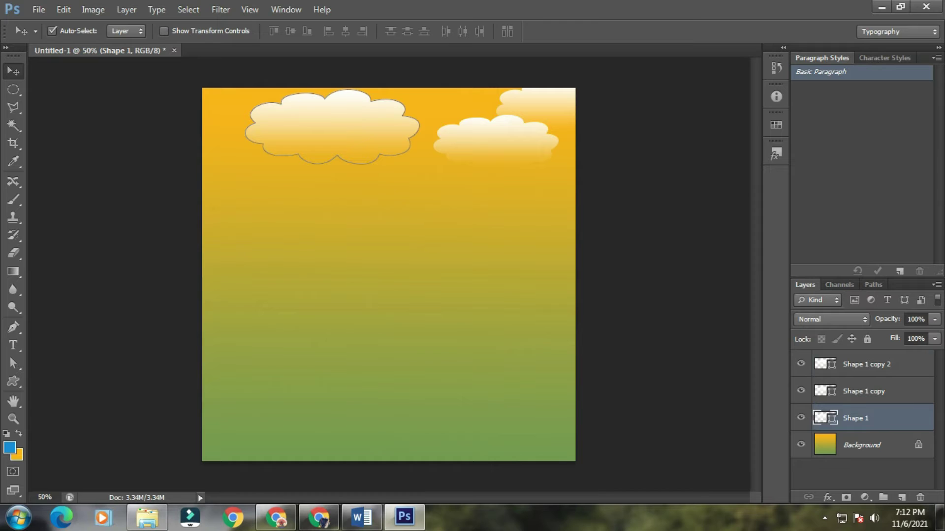
key("ctrl+j")
left_click_drag(361, 101, 413, 126)
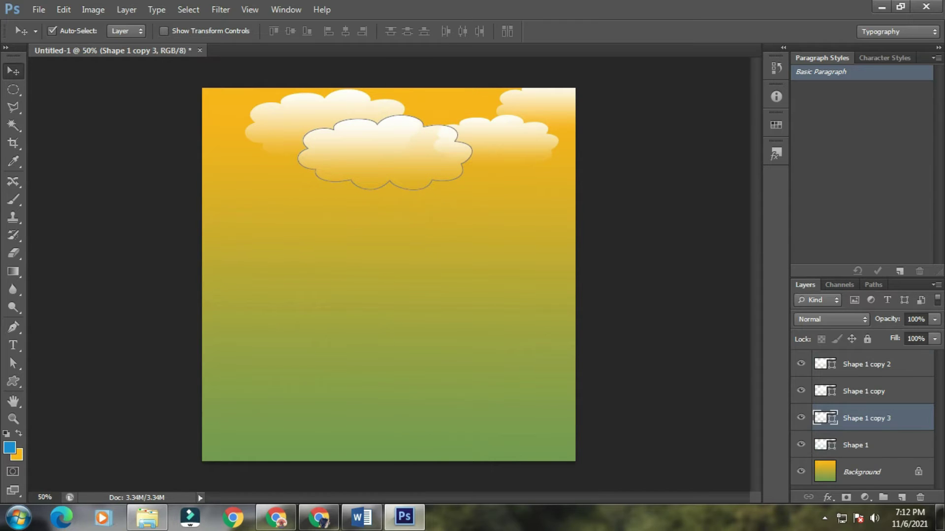
key("ctrl+t")
left_click_drag(471, 152, 454, 152)
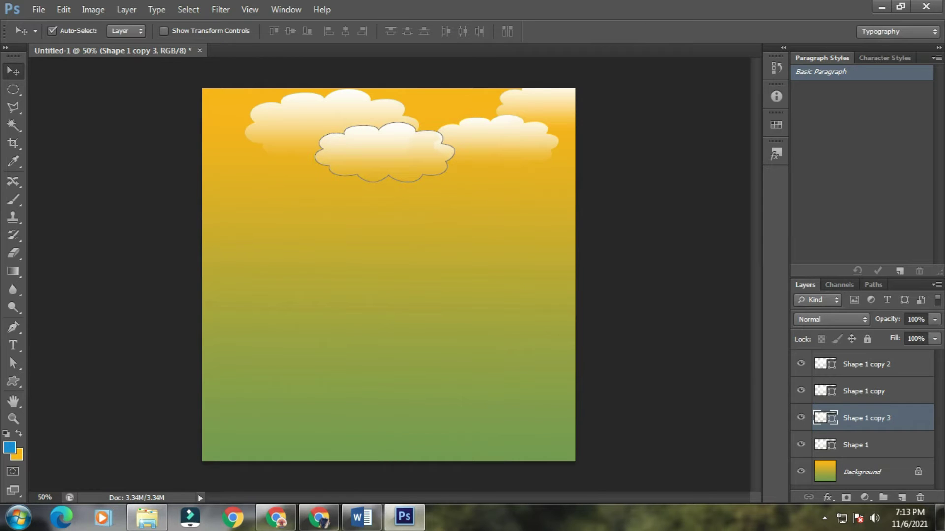
- Set the opacity of the lower middle cloud to 76% and of the smaller cloud beside it to 82%
left_click(935, 319)
left_click_drag(934, 335, 918, 335)
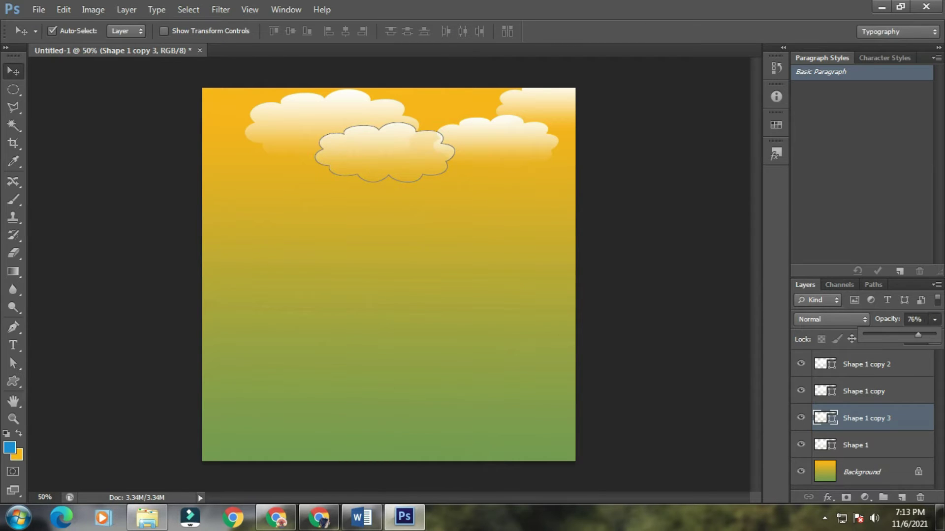
left_click(864, 391)
left_click(864, 392)
left_click(935, 320)
left_click_drag(934, 335, 922, 335)
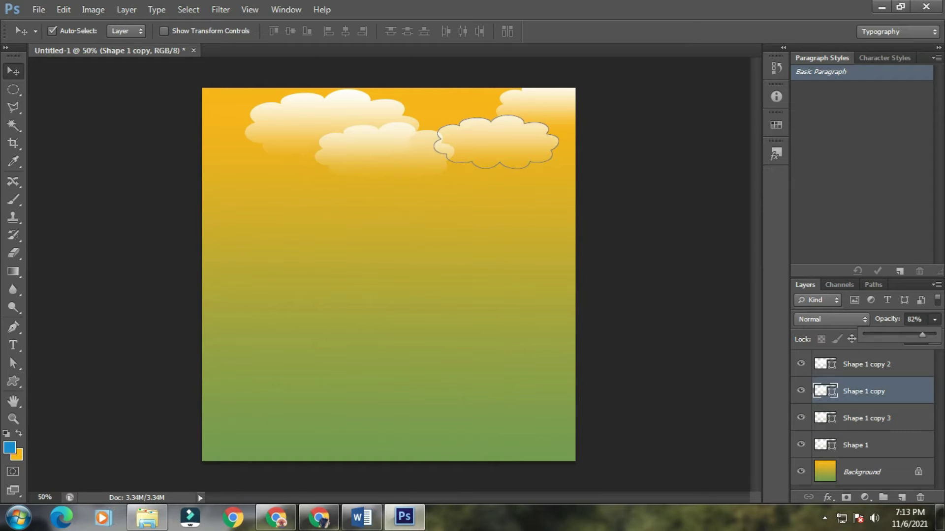
- Lower the opacity of the corner cloud slightly and that of the original large cloud to below 75%, and deselect
left_click(640, 207)
left_click(546, 105)
left_click(934, 319)
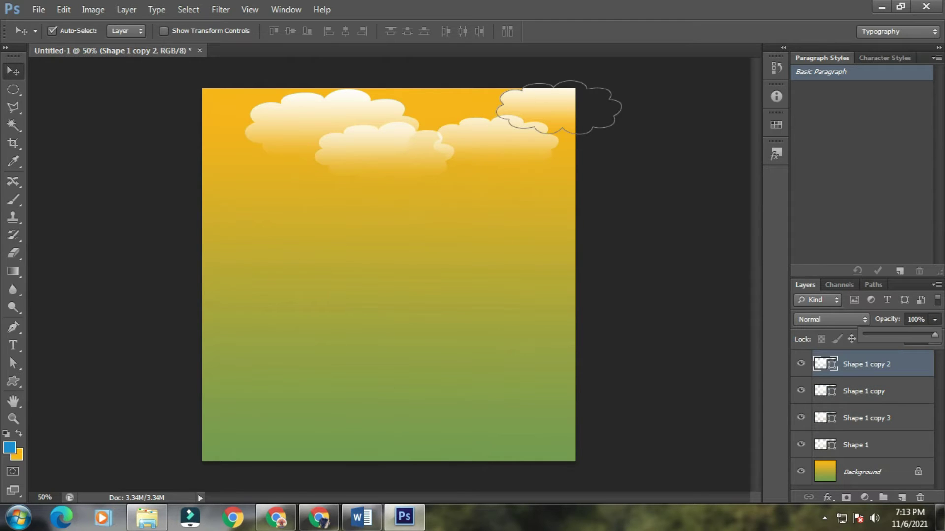
left_click_drag(933, 335, 922, 335)
left_click(864, 445)
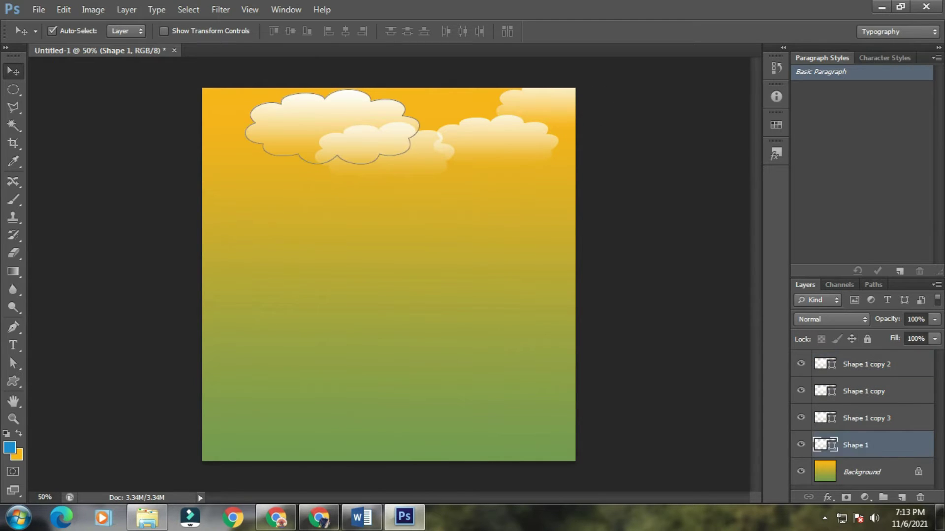
left_click(934, 319)
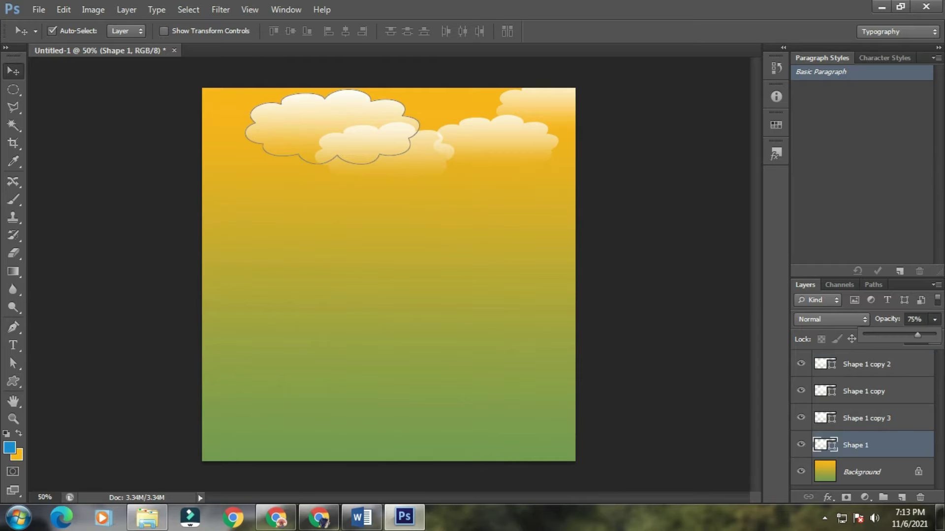
left_click_drag(917, 335, 914, 335)
left_click(664, 305)
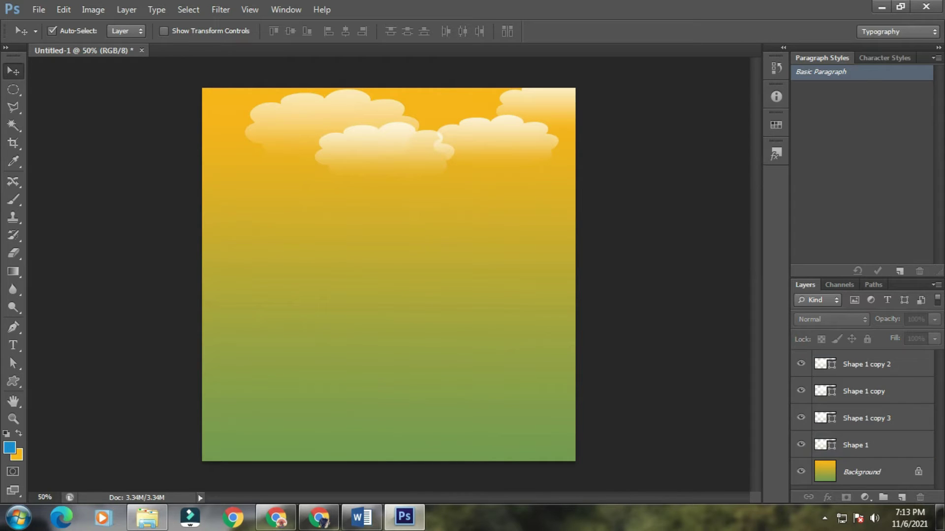
- Duplicate the 82% opacity cloud and place the copy at the canvas's upper edge between the large cloud and the corner cloud
left_click(498, 140)
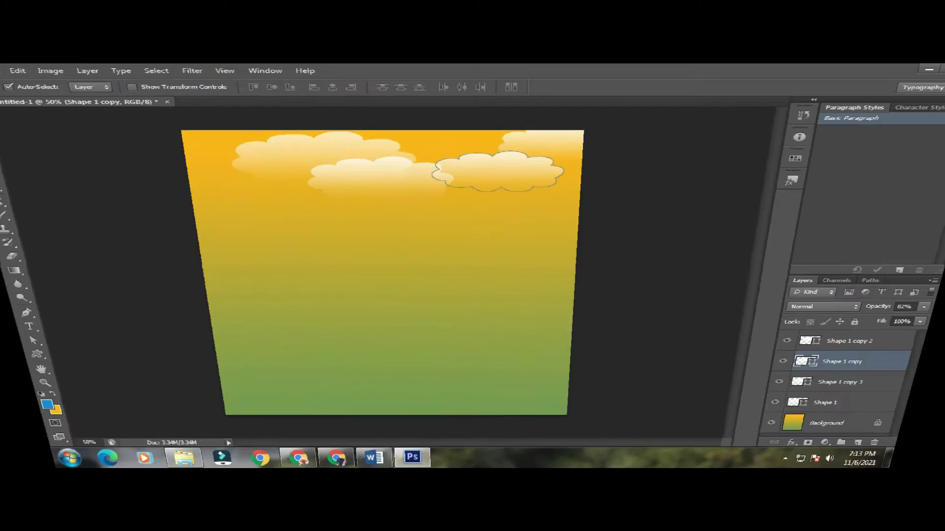
key("ctrl+j")
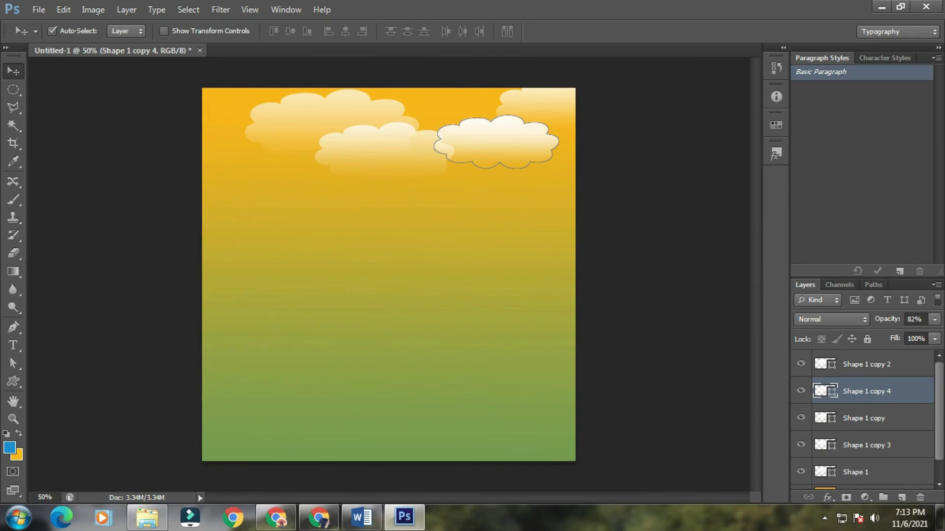
left_click_drag(477, 123, 428, 96)
left_click(438, 74)
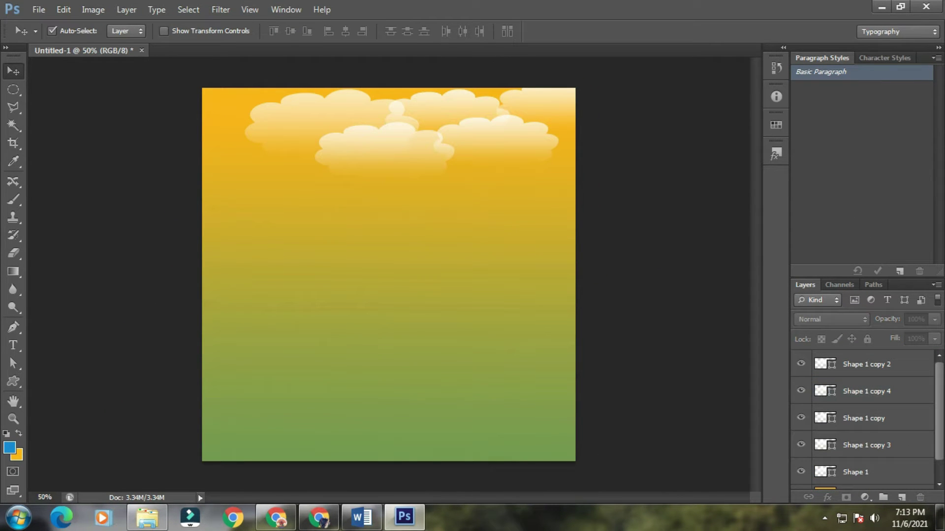
left_click(38, 9)
left_click(44, 36)
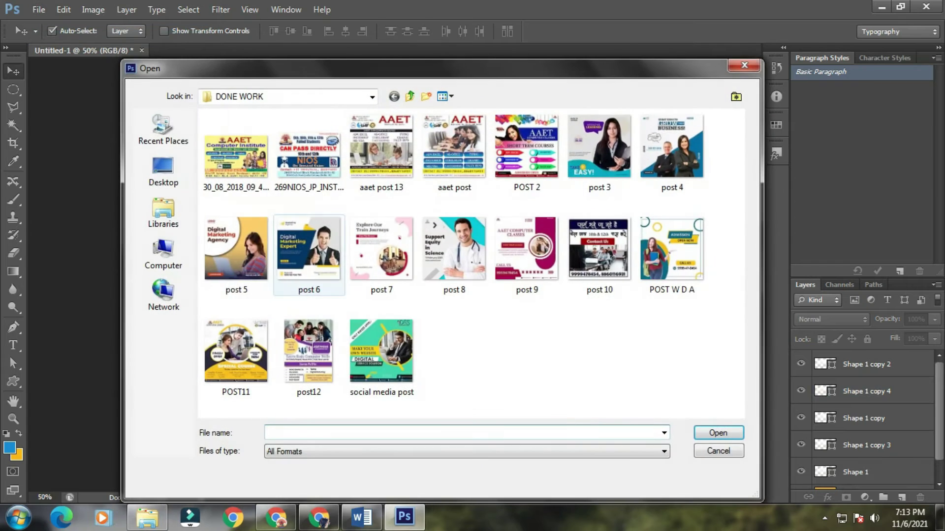
left_click(162, 170)
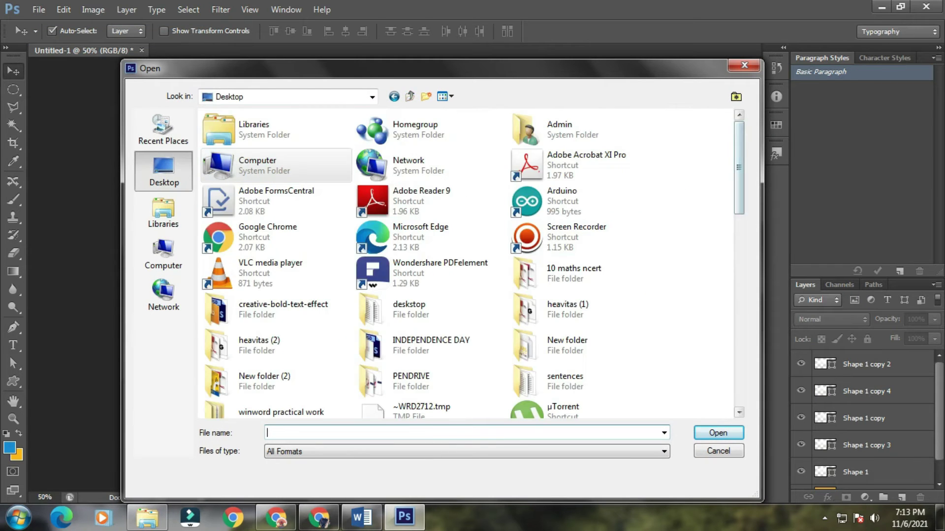
scroll(162, 170, "down", 3)
scroll(275, 207, "down", 6)
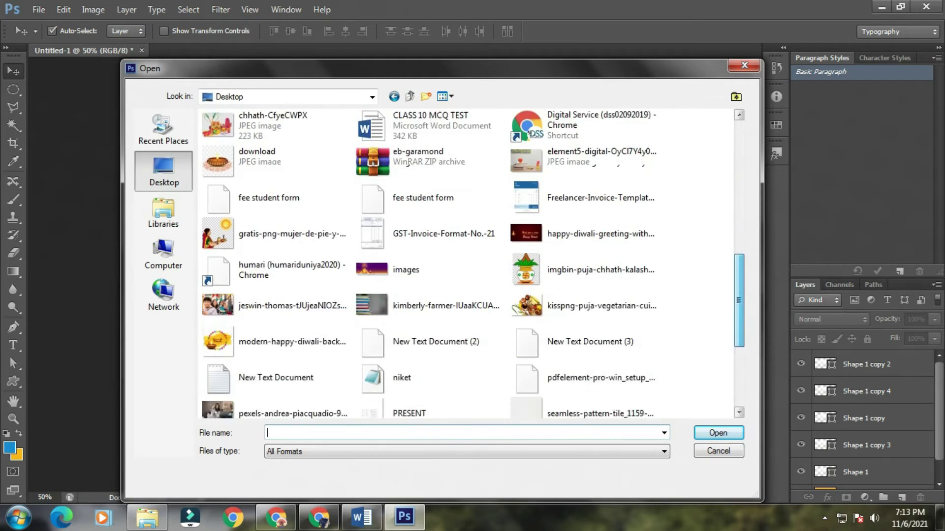
left_click(266, 169)
left_click(717, 433)
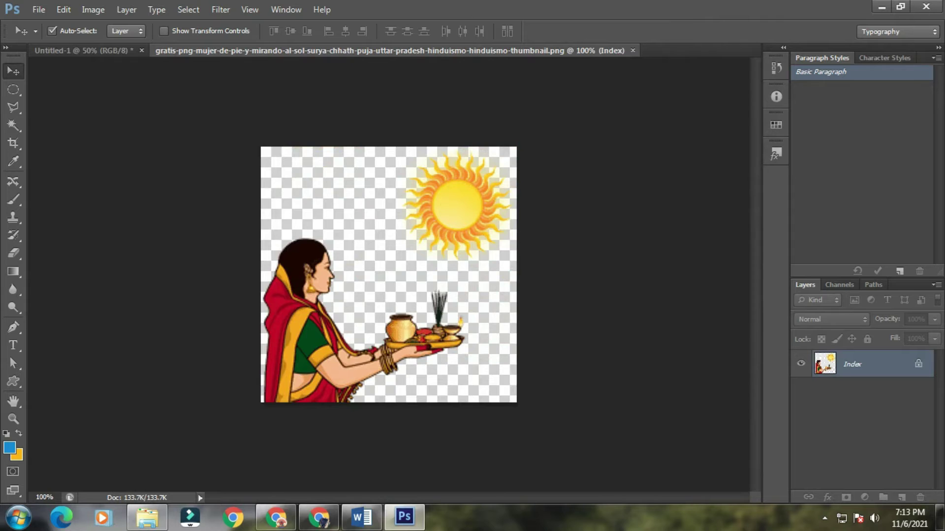
mouse_move(303, 312)
left_mouse_down()
mouse_move(290, 319)
mouse_move(301, 320)
left_mouse_up()
left_click(638, 50)
left_click(475, 203)
- Open the transparent-ratha-saptami PNG image from the Desktop
left_click(38, 10)
left_click(55, 38)
left_click_drag(739, 172, 739, 217)
scroll(473, 263, "down", 10)
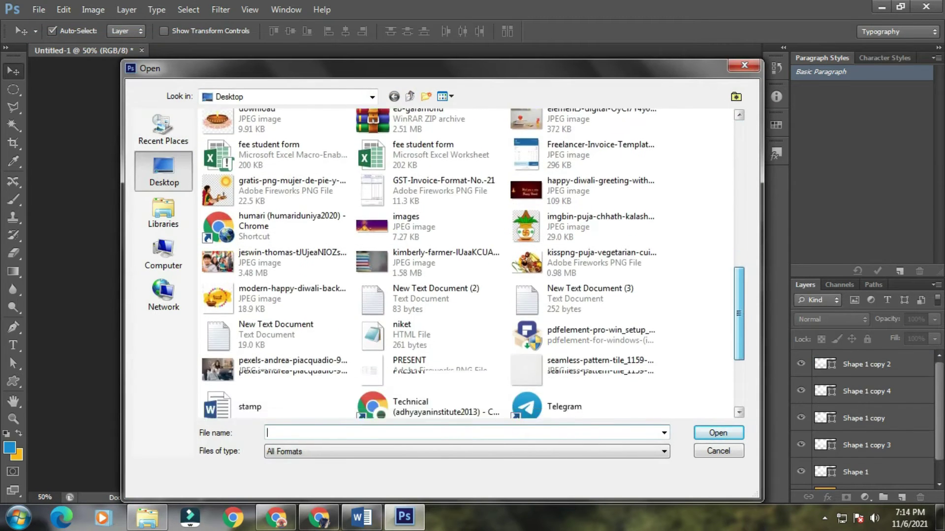
scroll(472, 264, "down", 3)
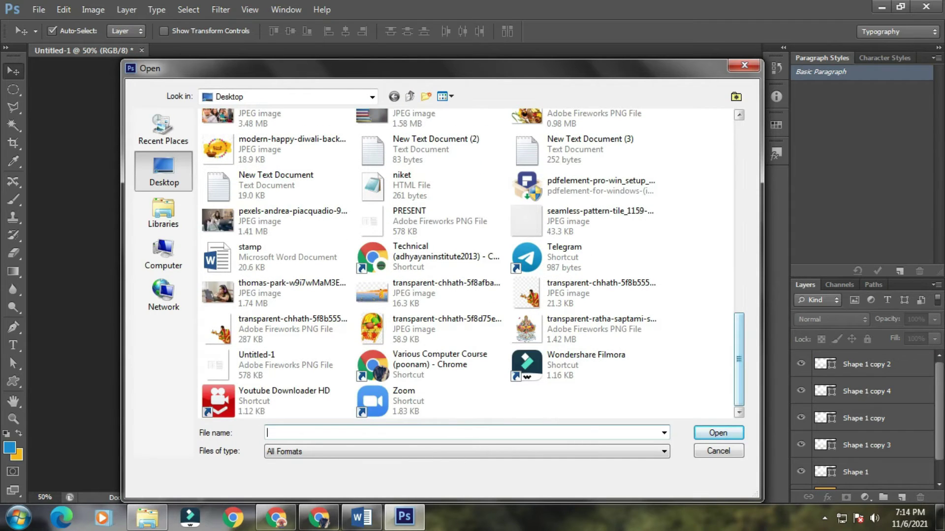
double_click(585, 329)
- Copy the Surya chariot image into the cloud design as a new layer, and close the source image
mouse_move(404, 222)
left_mouse_down()
mouse_move(417, 187)
mouse_move(416, 224)
left_mouse_up()
left_click_drag(344, 51, 689, 183)
left_click_drag(649, 359, 395, 281)
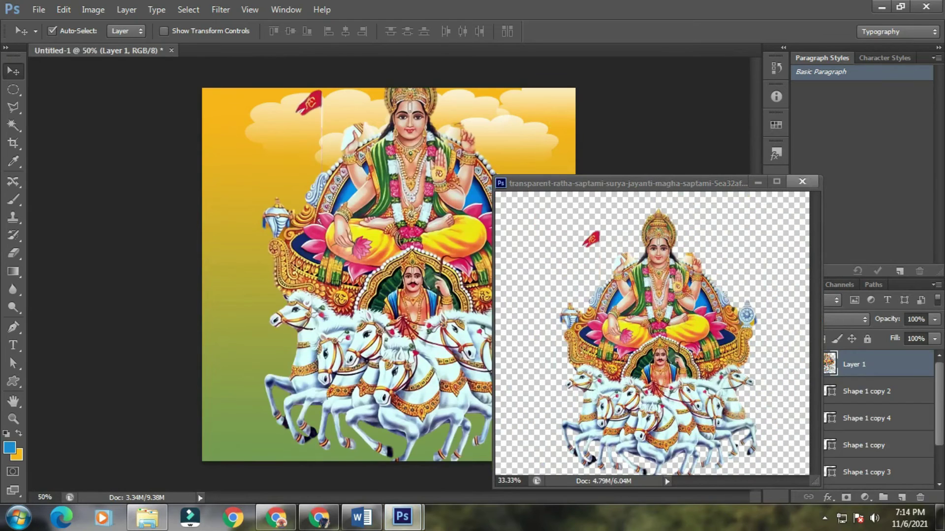
left_click(802, 181)
left_click(474, 204)
- Scale the Surya chariot image down to about a third of the canvas width and place it in the canvas's upper-left corner
left_click_drag(443, 236, 452, 232)
key("ctrl+t")
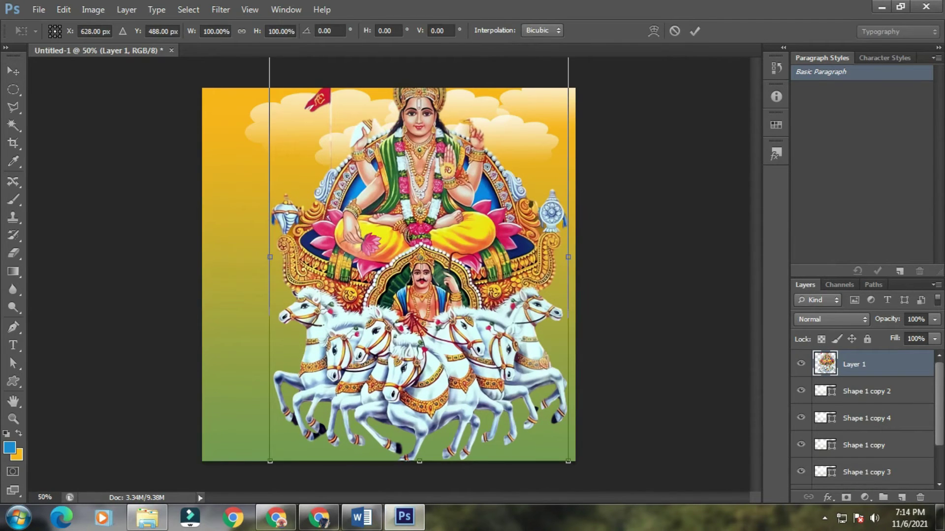
left_click_drag(568, 461, 484, 344)
key("Return")
left_click_drag(410, 278, 274, 216)
left_click_drag(288, 182, 282, 172)
key("shift+Left")
key("shift+Left")
key("shift+Left")
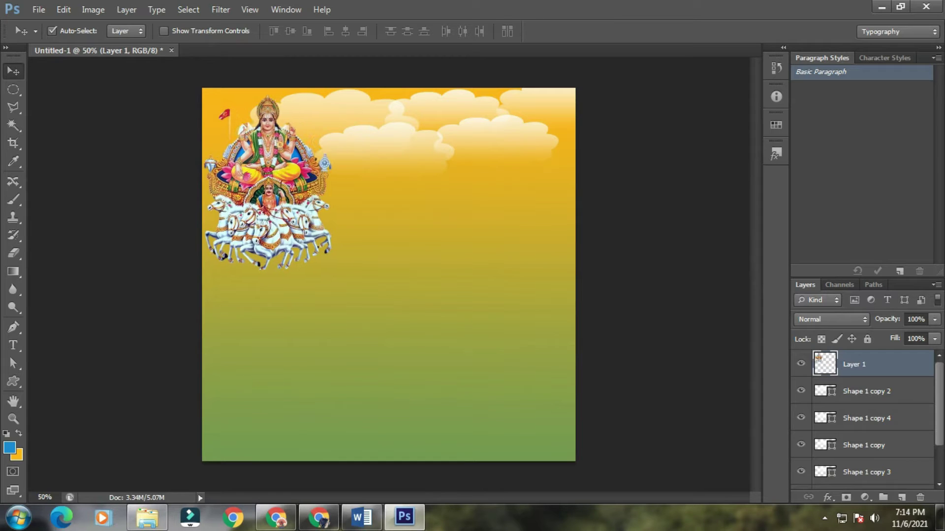
left_click(825, 519)
left_click(845, 425)
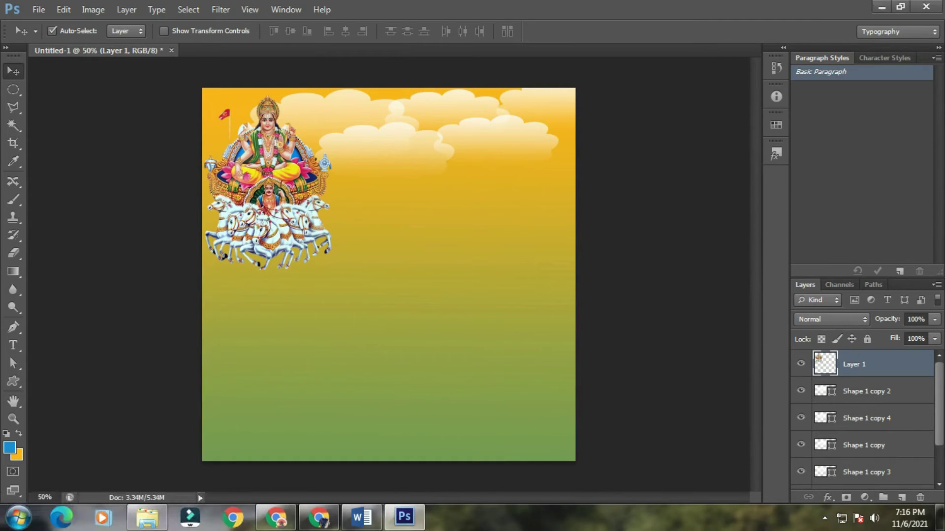
- Move the Surya chariot slightly inward from the canvas's left edge and open the 306440-middle sun image from the Desktop
left_click_drag(284, 148, 298, 175)
left_click(38, 9)
left_click(50, 36)
left_click_drag(739, 167, 739, 257)
left_click(583, 146)
key("Return")
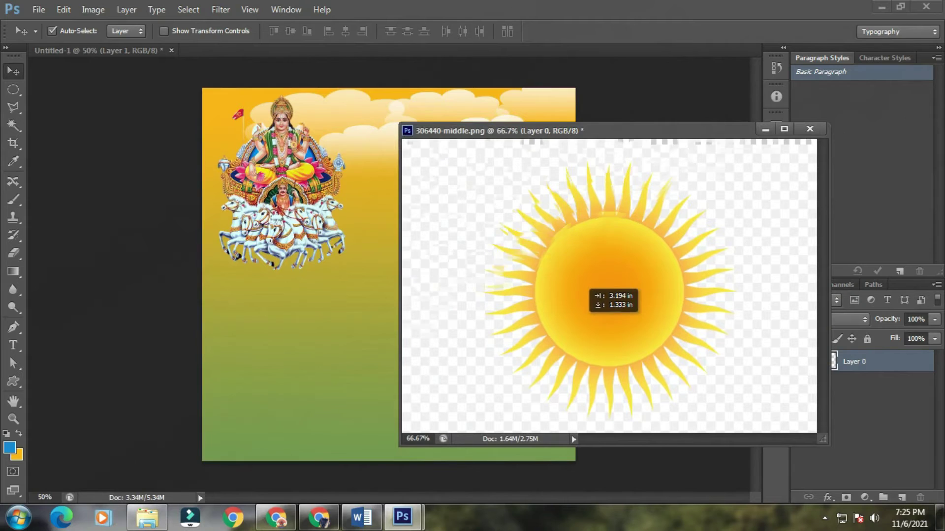
- Remove the white background around the sun with a Magic Wand selection at tolerance 40, and clear the selection
left_click_drag(583, 282, 579, 276)
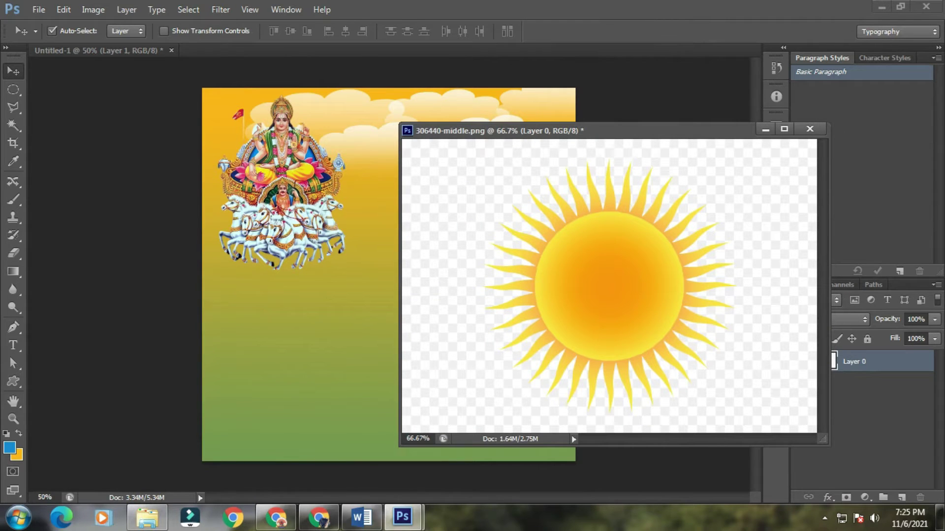
left_click(13, 125)
left_click(472, 206)
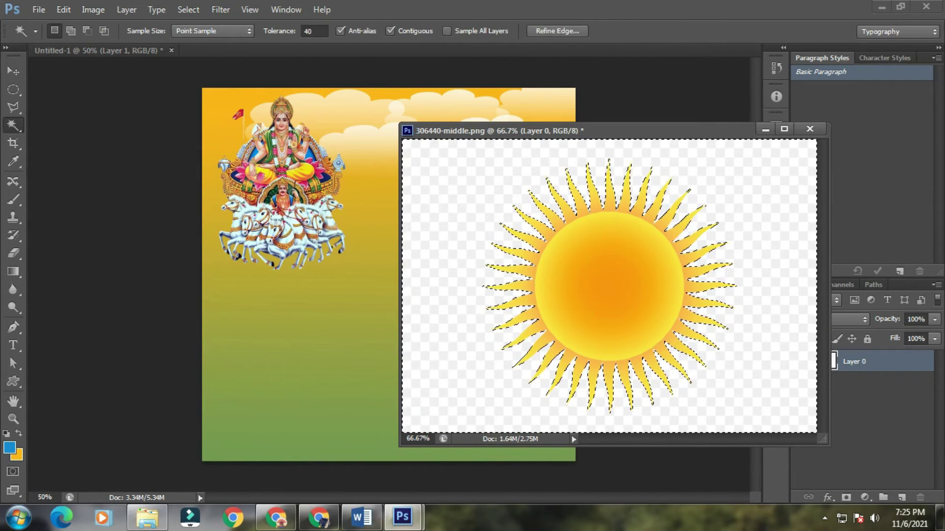
key("Delete")
key("ctrl+d")
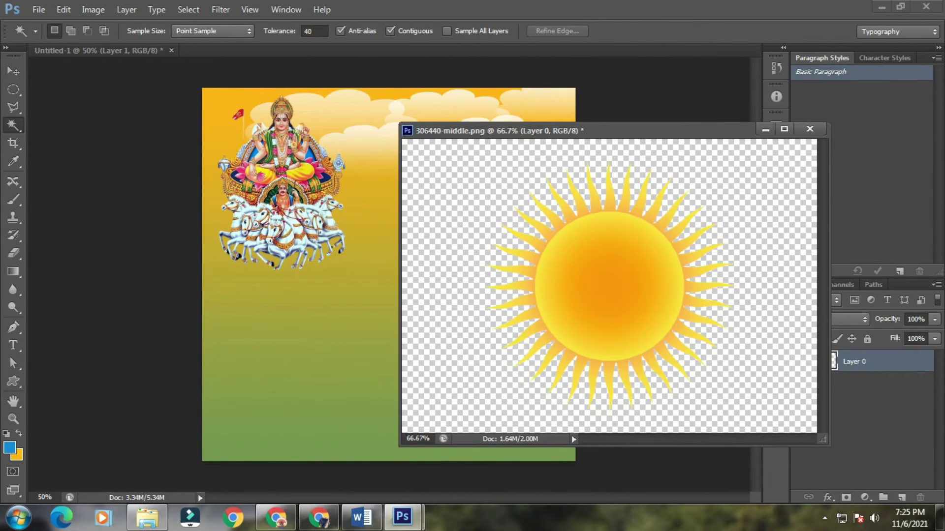
- Copy the cut-out sun into the Chhath design as a new layer and close the source image without saving
key("v")
left_click_drag(561, 261, 256, 288)
left_click(809, 129)
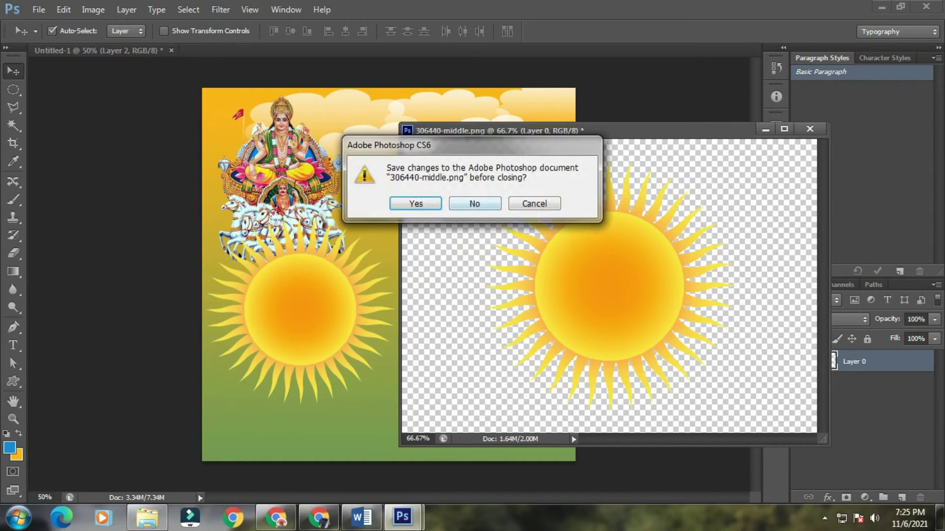
left_click(475, 204)
- Place the sun behind the Surya chariot and scale it up to about 125%
left_click_drag(324, 316, 306, 170)
left_click_drag(875, 391, 878, 355)
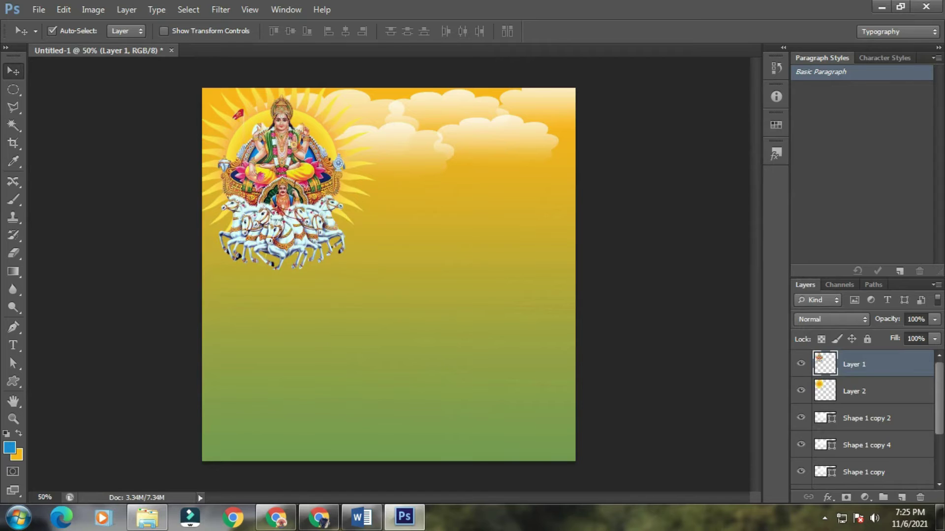
left_click(879, 391)
key("ctrl+t")
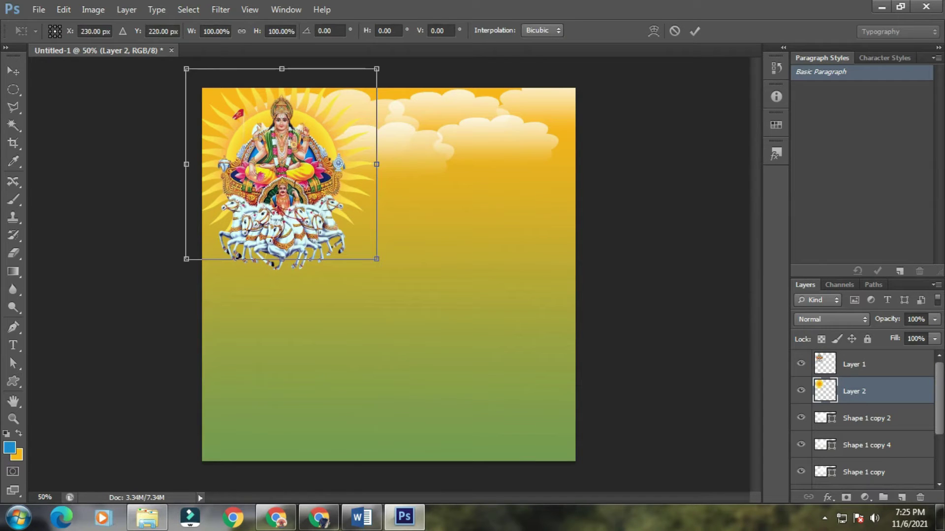
left_click_drag(376, 258, 401, 283)
key("Return")
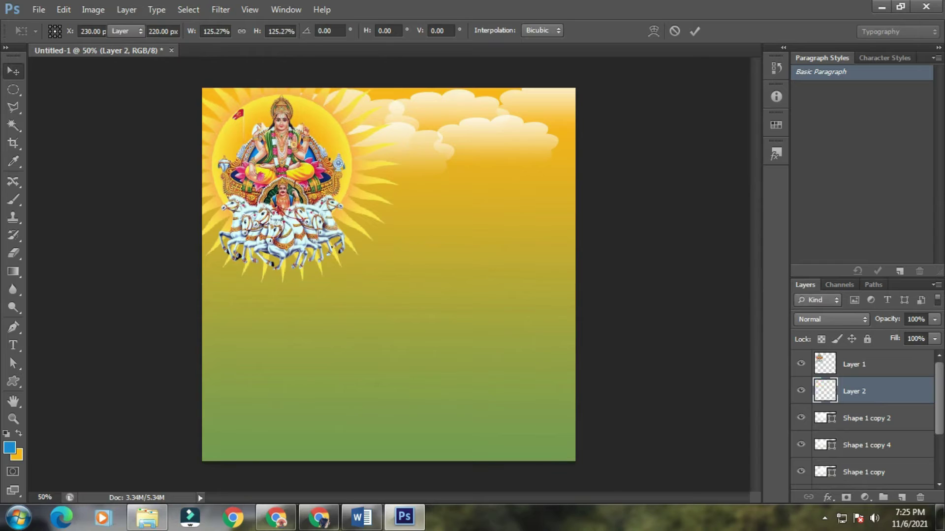
- Send the sun layer beneath all the cloud layers, directly above the background, and set its opacity to 78%
left_click_drag(854, 392, 861, 458)
scroll(861, 450, "down", 3)
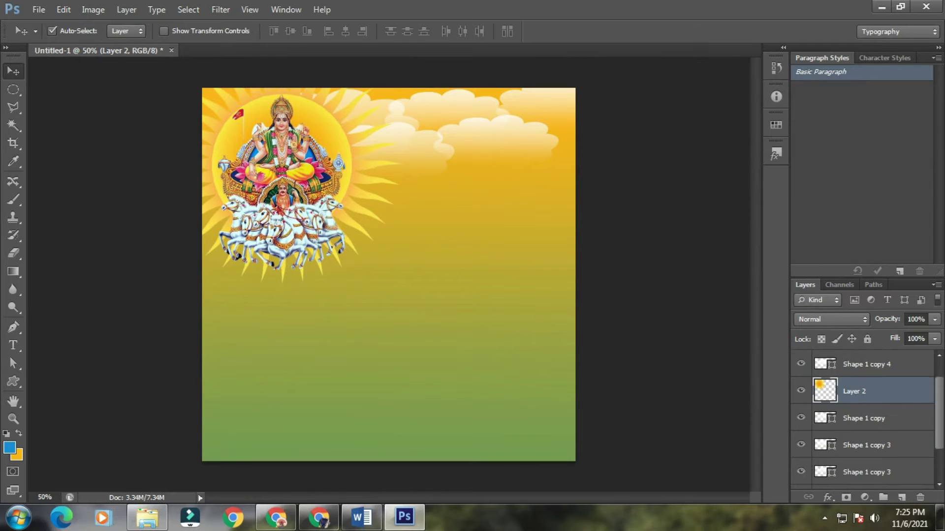
key("ctrl+bracketleft")
key("ctrl+bracketleft")
key("ctrl+bracketleft")
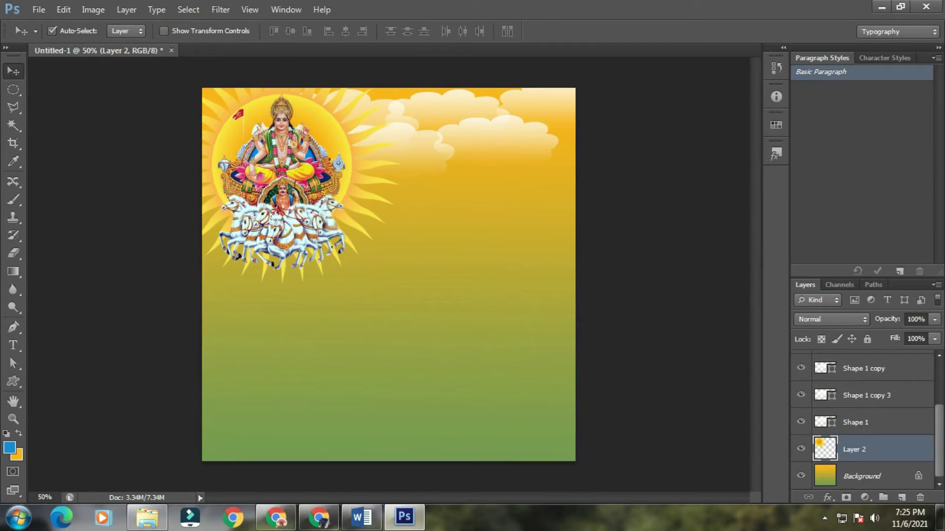
left_click(934, 320)
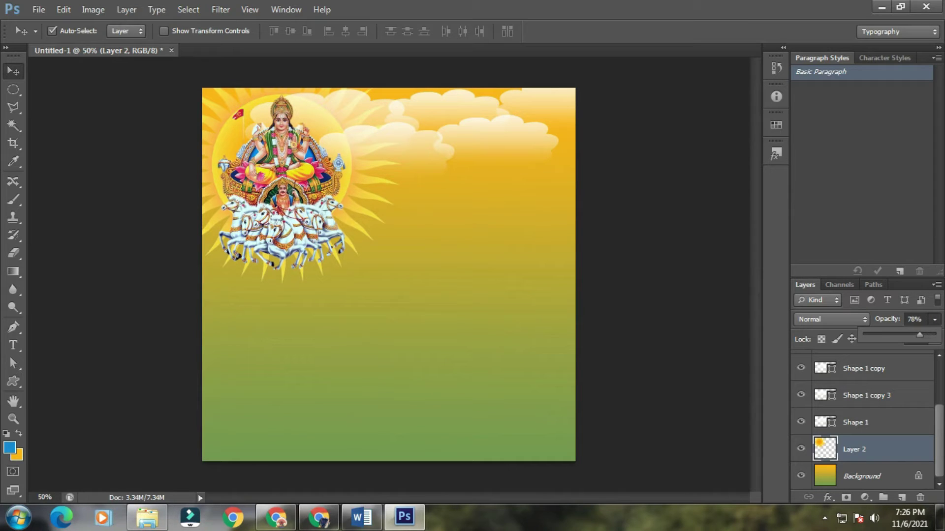
- Shift the cloud overlapping the sun slightly right, and reposition the sun and chariot a little lower and to the right
left_click_drag(326, 120, 340, 115)
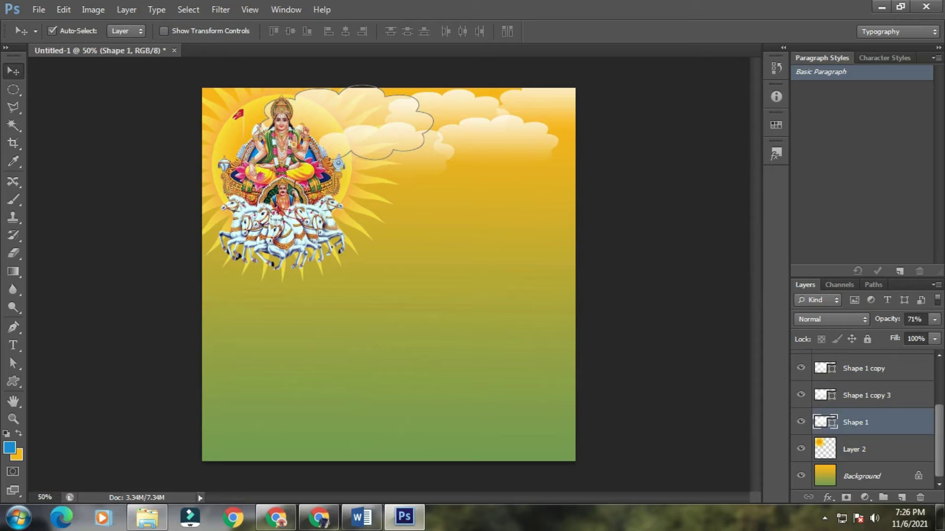
left_click(855, 449)
left_click_drag(234, 149, 294, 164)
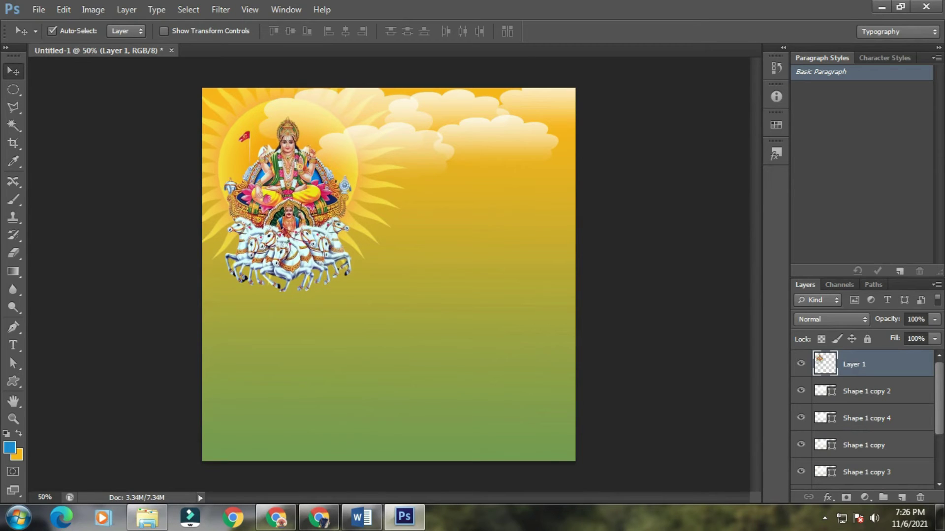
- Reduce the Surya chariot layer's opacity to 70% and deselect the layer
left_click(934, 319)
left_click_drag(935, 335, 917, 335)
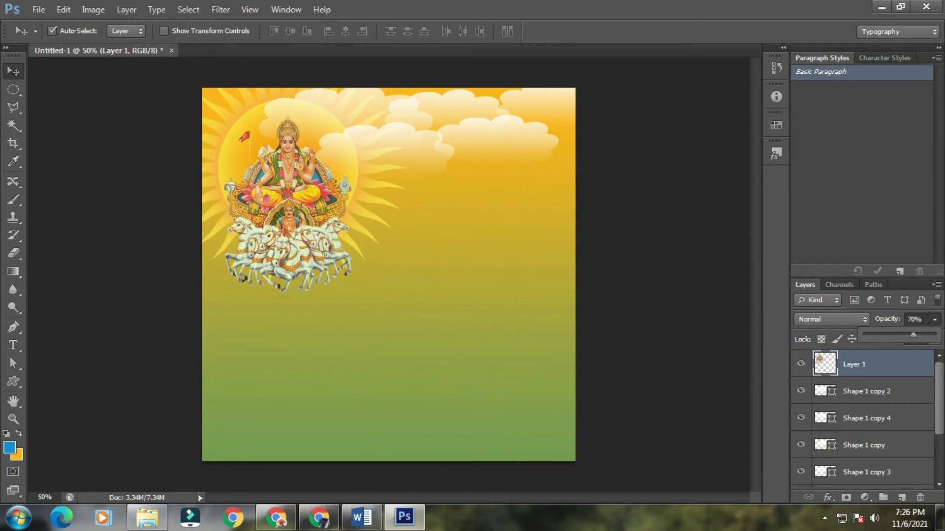
left_click(665, 295)
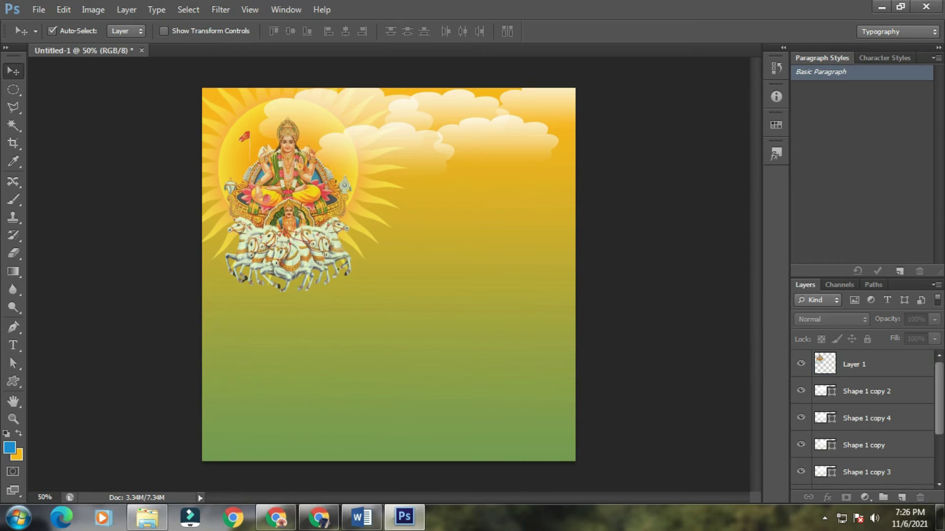
- Open the transparent-chhath PNG image of the worshipping women from the Desktop
left_click(38, 9)
left_click(47, 36)
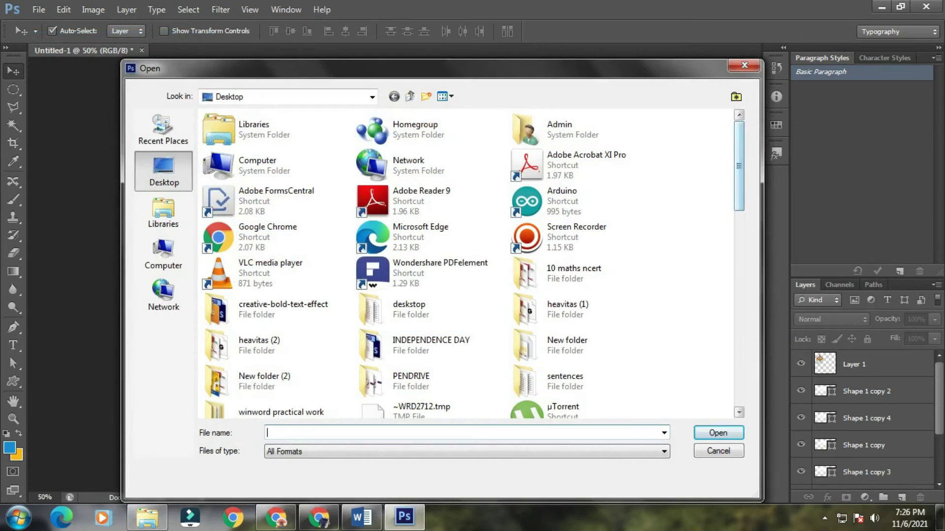
scroll(471, 263, "down", 3)
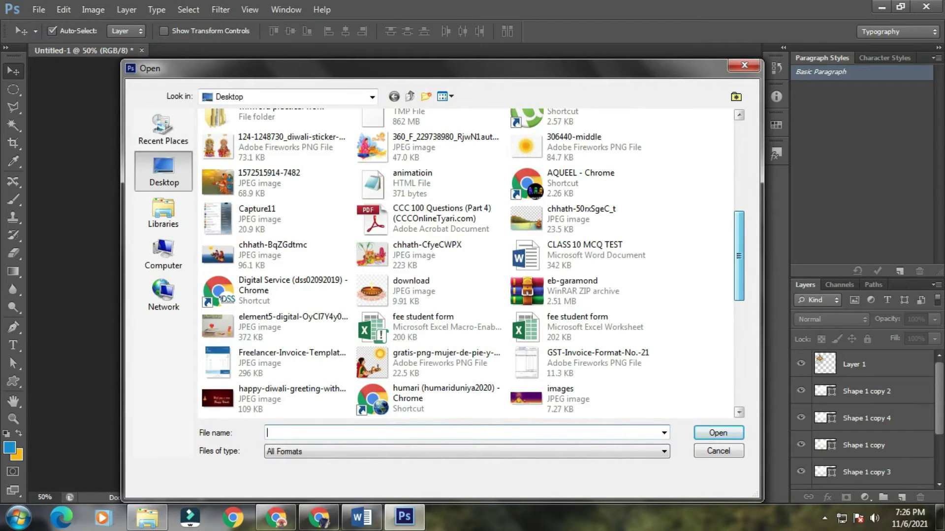
scroll(472, 263, "down", 3)
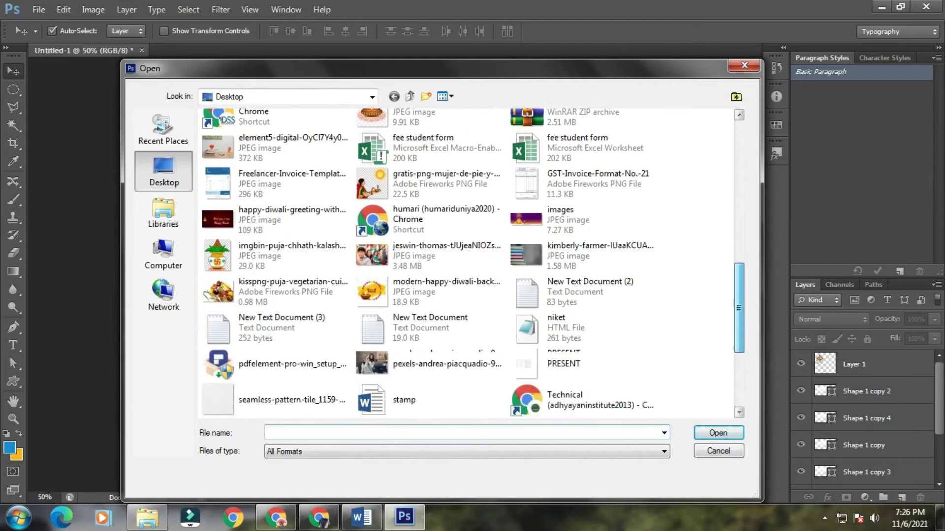
left_click_drag(739, 308, 739, 362)
left_click(431, 294)
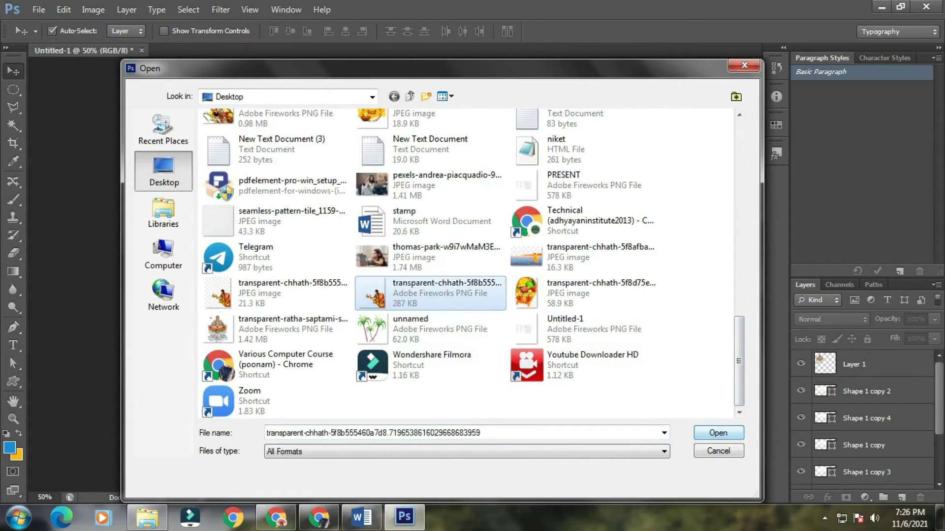
left_click(718, 433)
- Copy the women image into the design near the canvas's lower-right corner, and close the source without saving
left_click_drag(531, 384, 503, 354)
left_click_drag(305, 51, 407, 141)
left_click_drag(492, 384, 522, 367)
left_click(564, 140)
left_click(475, 204)
left_click_drag(523, 366, 532, 399)
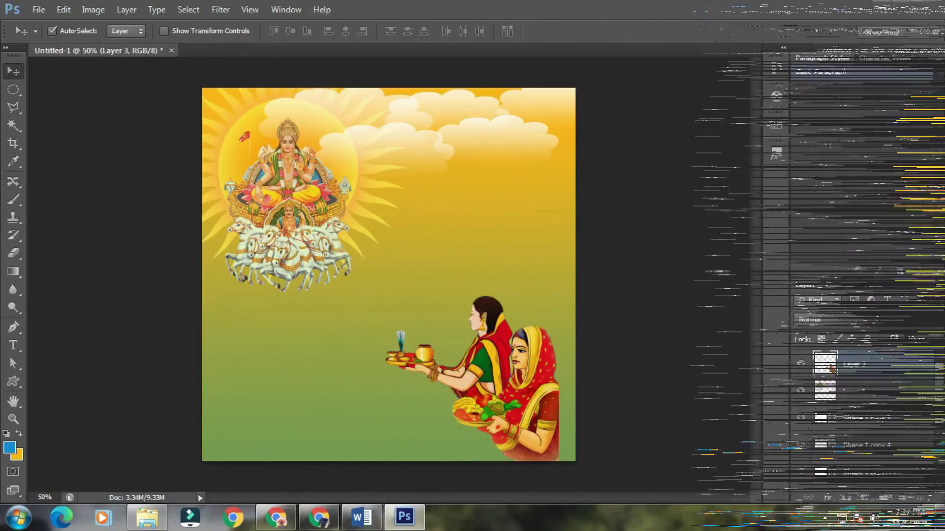
- Scale the women image up to about 144% and align it to the canvas's lower-right corner
key("ctrl+t")
left_click_drag(558, 296, 578, 234)
left_click_drag(546, 377, 524, 341)
left_click_drag(451, 342, 450, 349)
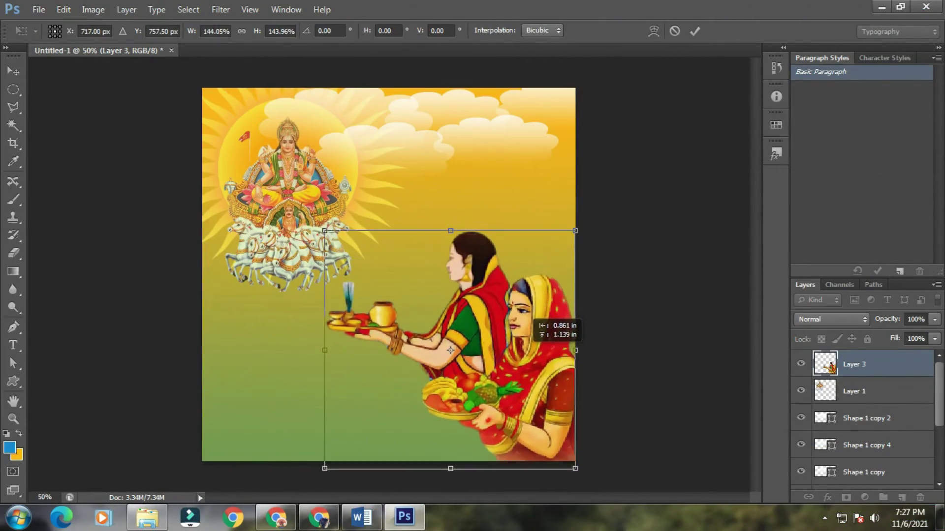
key("Return")
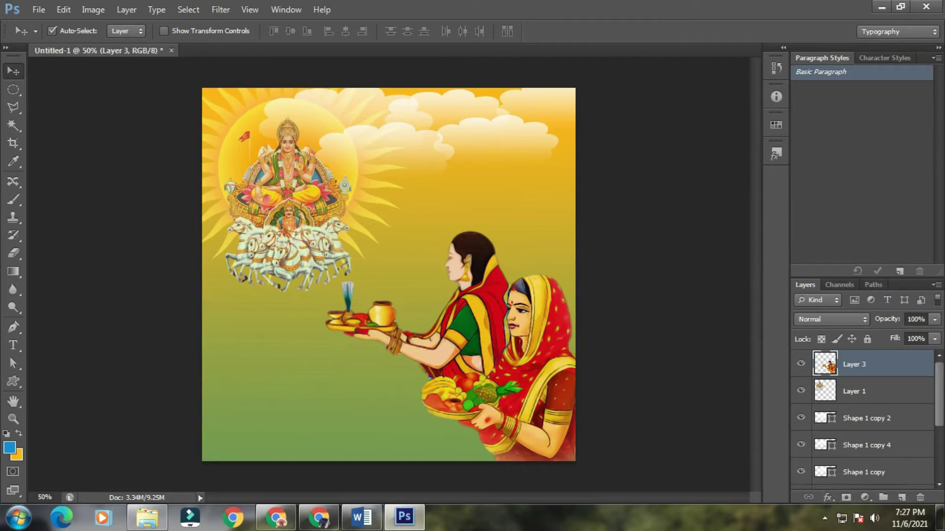
- Open aaett strip.psd, copy its contact details strip into the design as a new layer, and close the source without saving
key("alt+f")
key("Down")
key("Return")
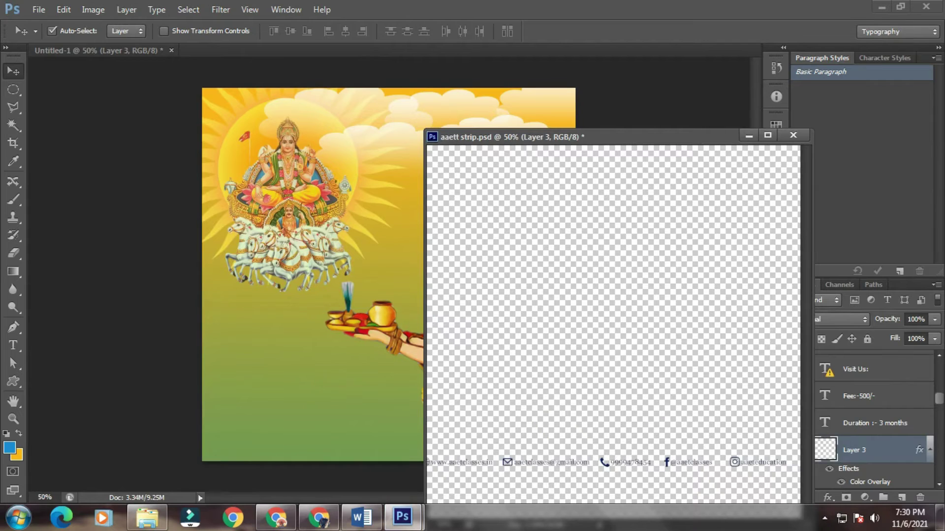
left_click_drag(615, 463, 339, 407)
left_click_drag(615, 137, 587, 181)
left_click(765, 180)
left_click(472, 203)
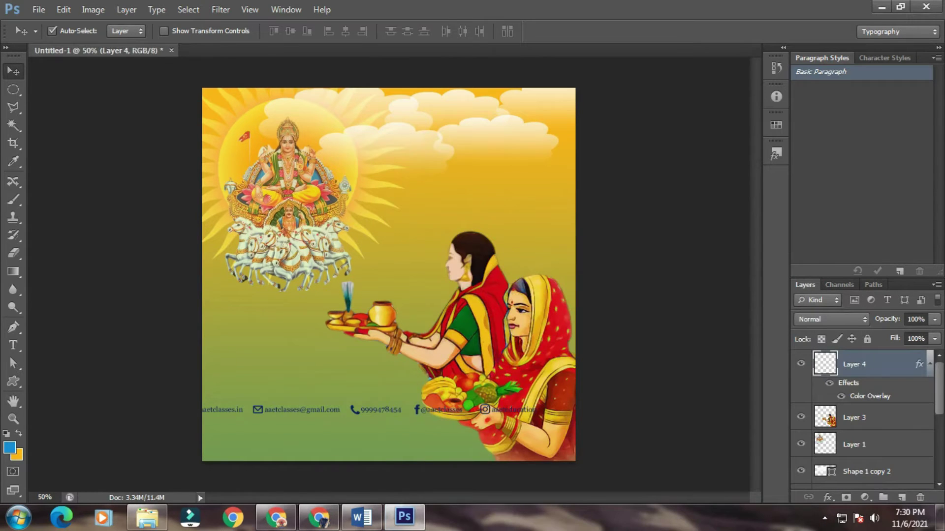
- Move the contact details strip down to the canvas's bottom edge and nudge it until it fits within the canvas width
left_click_drag(453, 372, 457, 413)
key("Down")
key("Down")
key("Down")
key("Down")
key("Down")
key("Down")
key("Down")
key("Down")
key("Down")
key("Down")
key("Down")
key("Down")
key("Down")
key("Down")
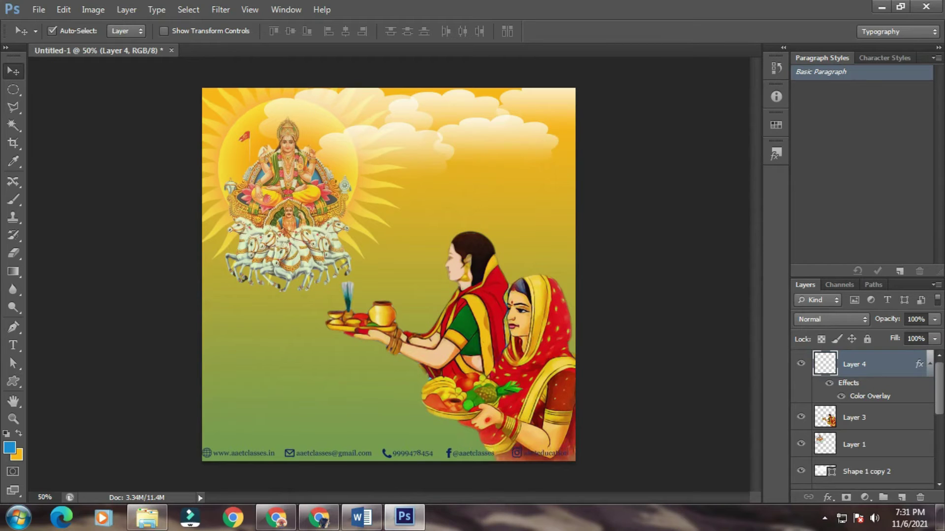
key("Right")
key("Right")
key("Right")
key("Right")
key("Down")
key("Down")
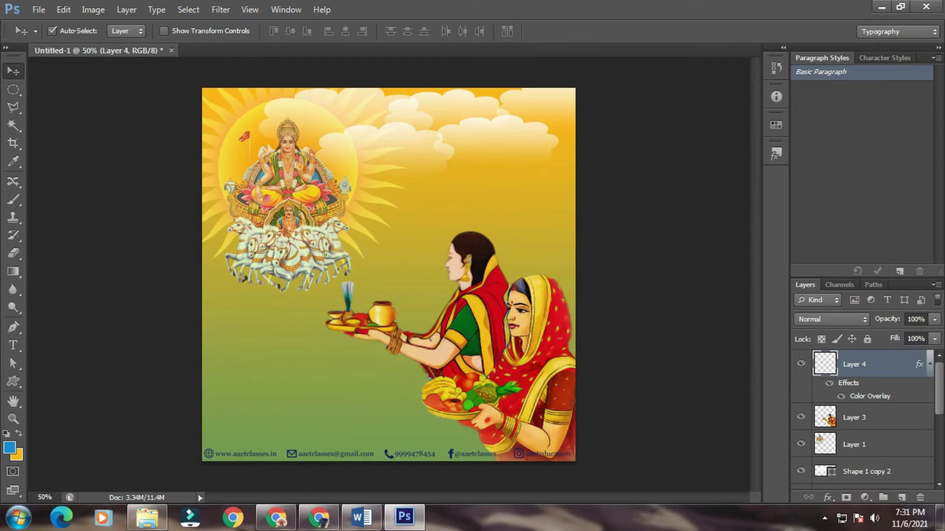
- Draw a rectangle of about 1100 × 70 px across the canvas's bottom edge over the contact strip, with no stroke
left_click(13, 382)
right_click(14, 382)
left_click(89, 379)
left_click_drag(200, 441, 580, 464)
left_click(175, 30)
left_click(116, 58)
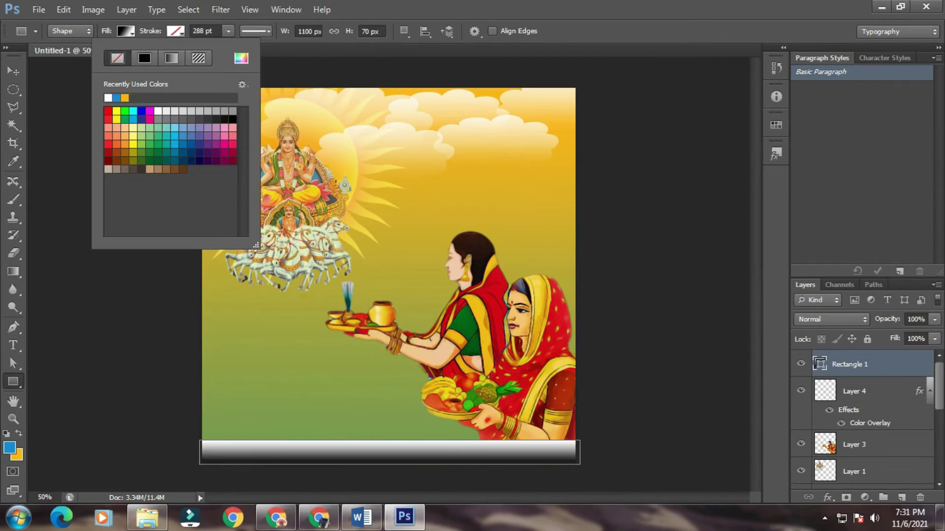
- Try solid orange and bright green swatches as the bottom rectangle's fill
left_click(126, 31)
left_click(94, 58)
left_click(58, 97)
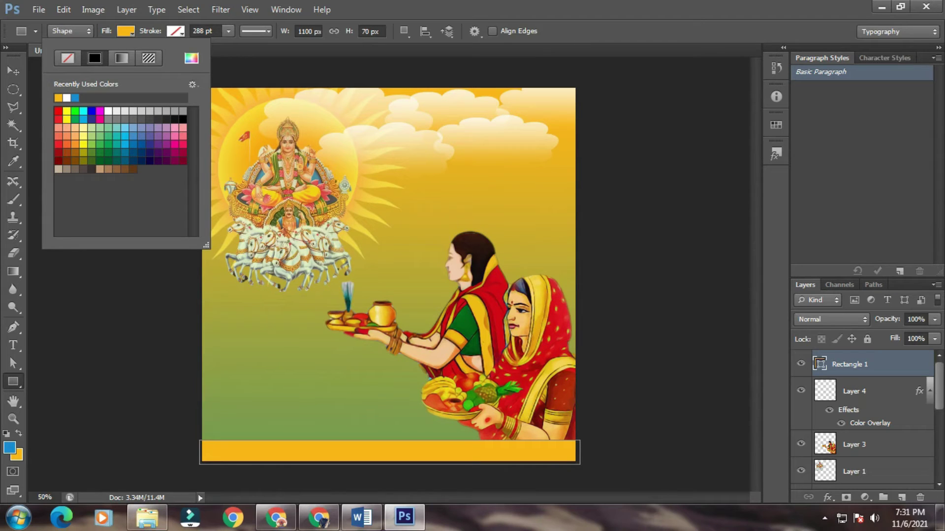
right_click(75, 111)
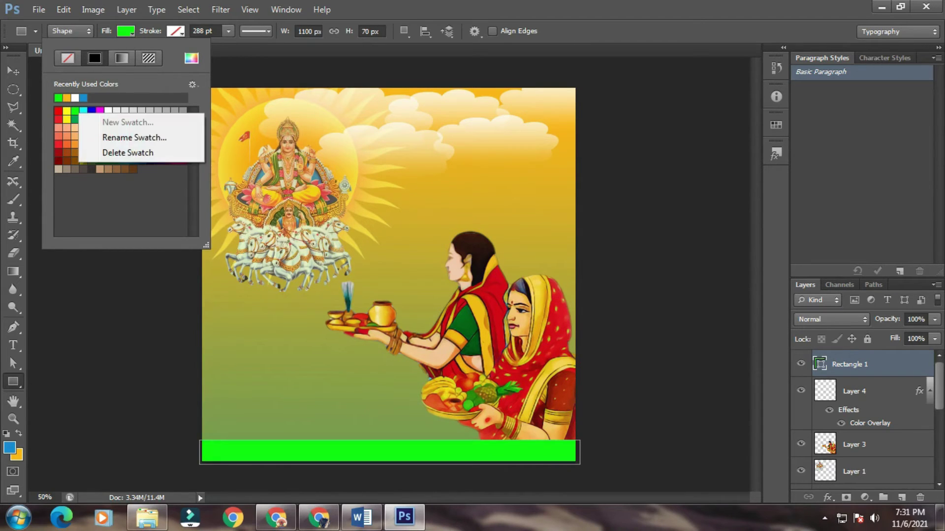
- Try medium green #48b948 as the rectangle's fill, and change its red component to 117
left_click(191, 58)
left_click_drag(650, 316, 637, 300)
left_click(635, 280)
left_click(674, 267)
left_click(894, 212)
left_click(192, 58)
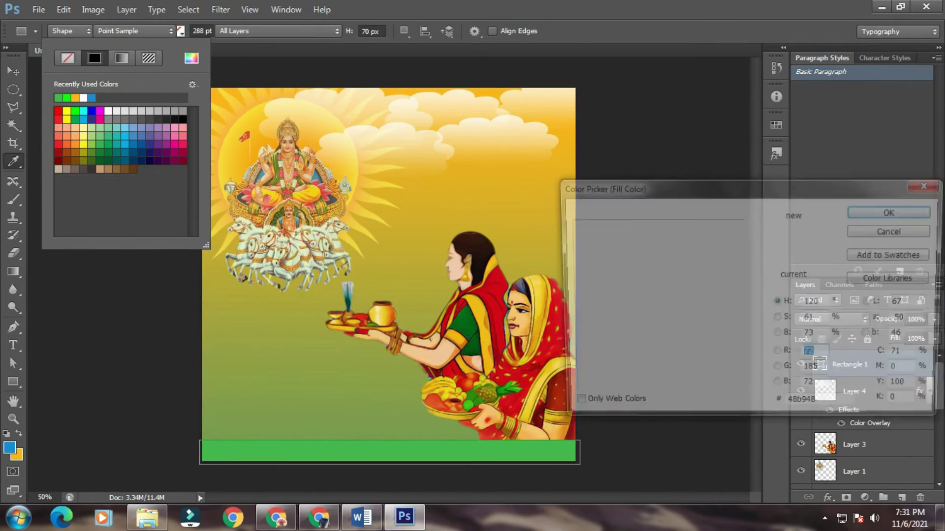
type("117")
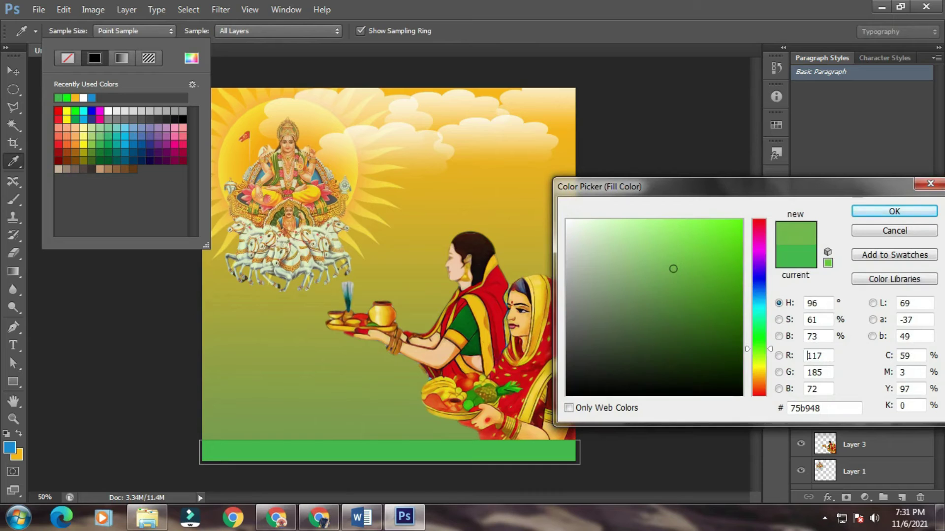
key("Return")
- Try a pale light green as the bottom rectangle's fill
left_click(191, 58)
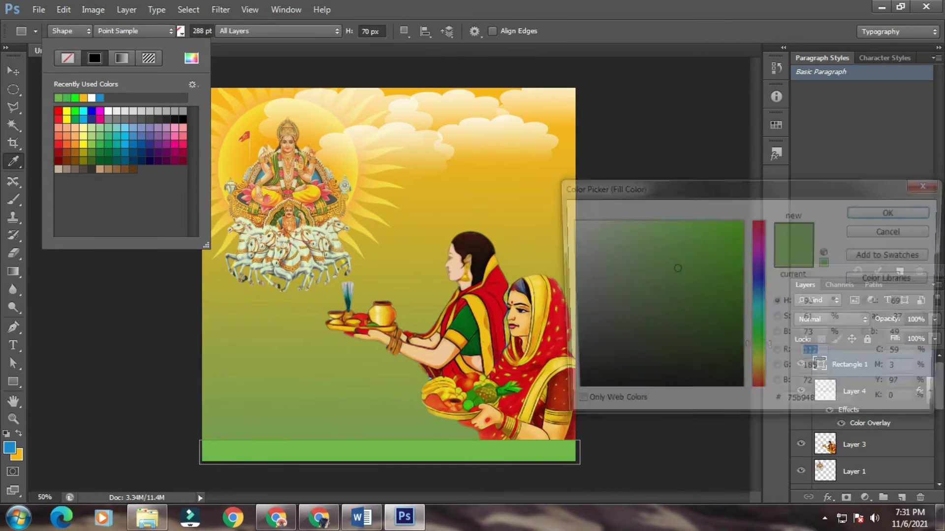
mouse_move(703, 266)
left_mouse_down()
mouse_move(722, 265)
mouse_move(653, 243)
left_mouse_up()
left_click(894, 211)
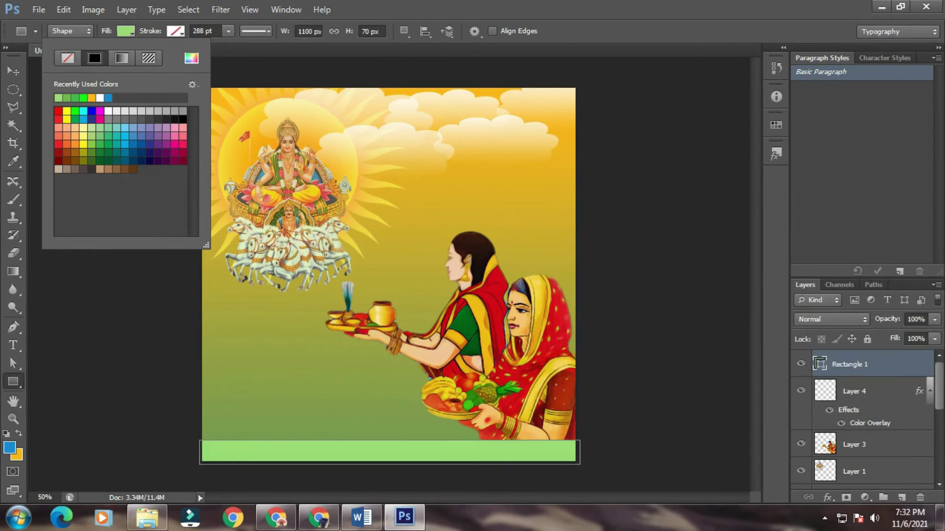
- Try a dark golden yellow as the bottom rectangle's fill
left_click(192, 58)
left_click_drag(703, 330, 734, 374)
left_click(759, 372)
left_click_drag(733, 268, 743, 283)
left_click(894, 211)
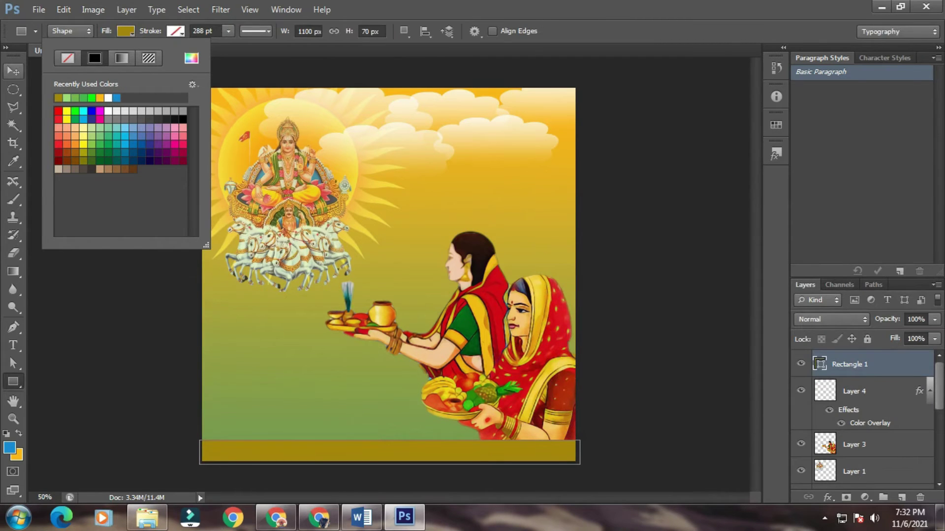
- Darken the bottom rectangle's fill to a deep olive brown
left_click(191, 58)
left_click_drag(731, 311, 737, 322)
left_click(894, 211)
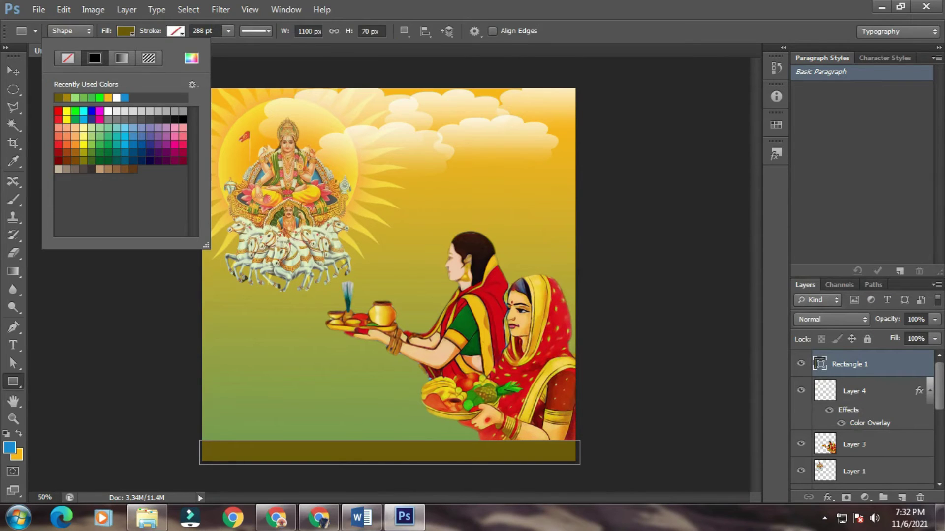
- Bring the contact details layer in front of the bottom rectangle and set its colour overlay to white #ffffff
key("v")
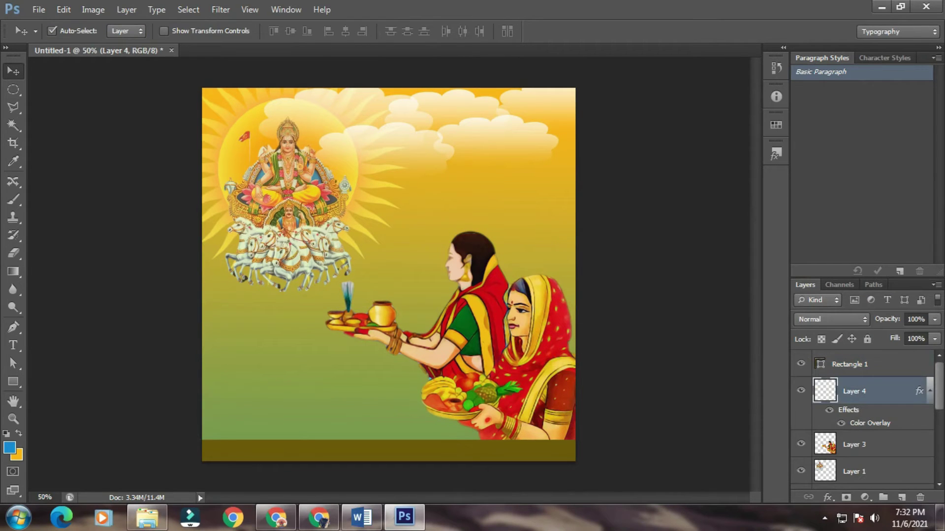
key("ctrl+bracketright")
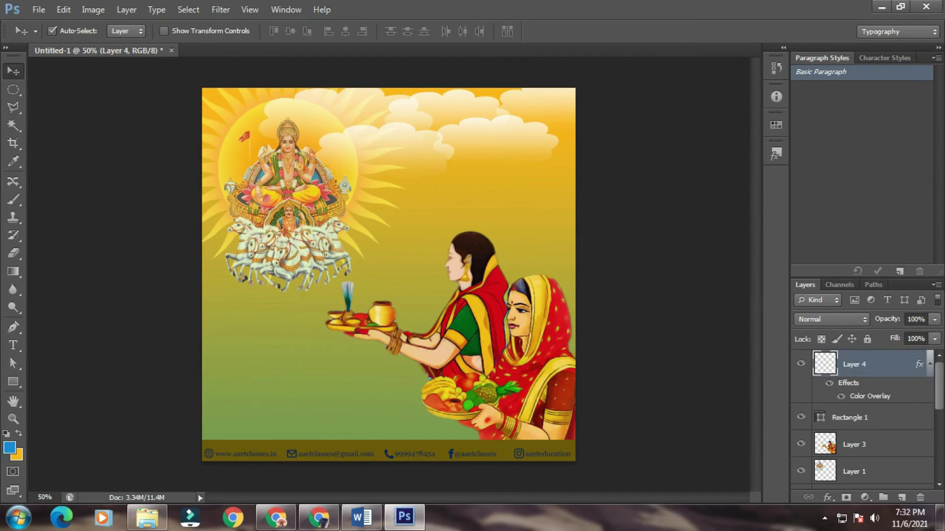
double_click(869, 396)
left_click(773, 161)
left_click(567, 221)
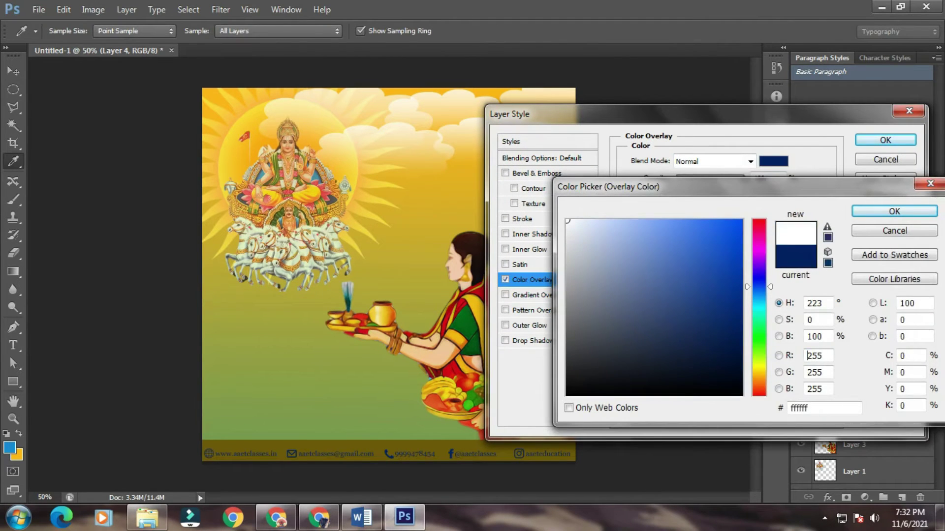
key("Return")
key("Return")
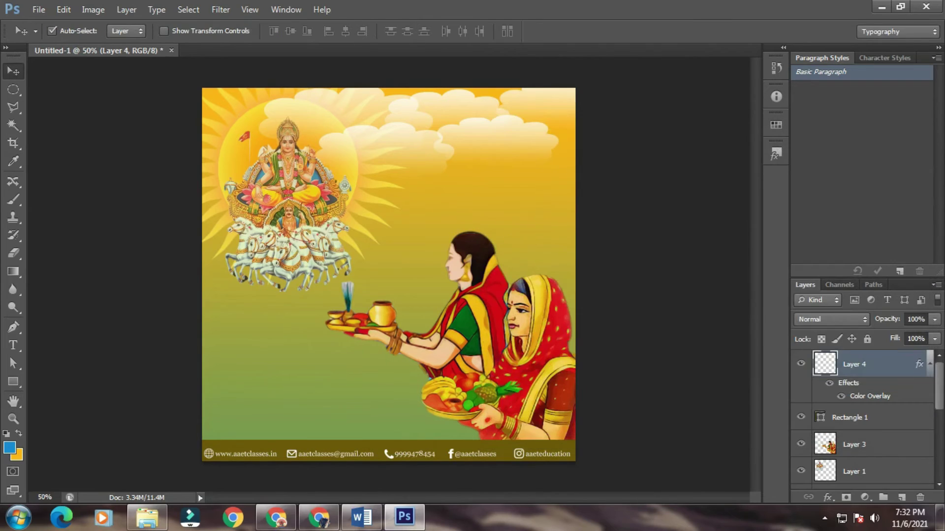
- Nudge the contact details line slightly to the right and up within the bottom strip
key("Right")
key("Right")
key("Right")
key("Right")
key("Up")
key("Up")
key("Up")
key("Up")
key("Up")
key("Up")
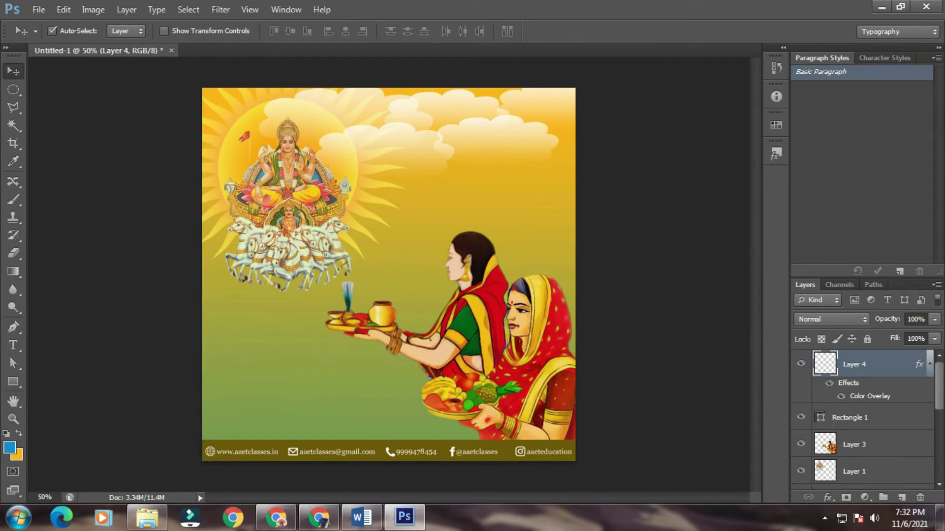
- Nudge the bottom rectangle down to make the visible strip thinner, and align the contact details line with it
left_click(849, 418)
key("Down")
key("Down")
key("Down")
key("Down")
key("Down")
key("Down")
key("Down")
key("Down")
key("Down")
key("Down")
key("Down")
key("Down")
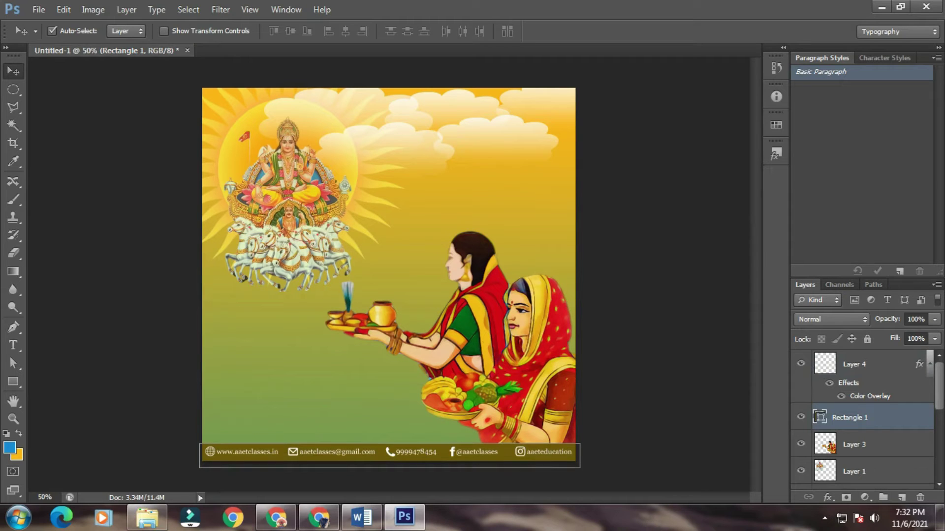
left_click(662, 315)
left_click(850, 417)
left_click(854, 364)
key("Down")
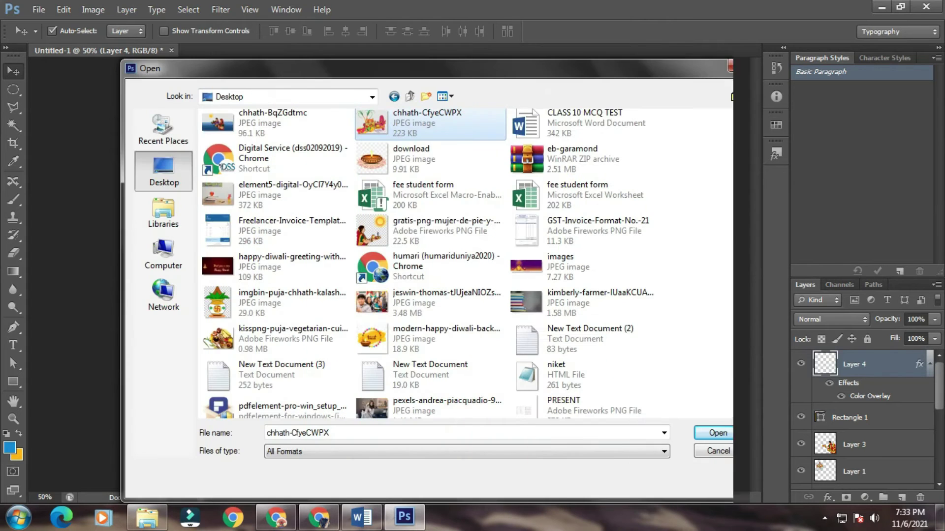
- Open the imgbin kalash, kisspng puja, transparent-chhath and unnamed.png images from the Desktop together
left_click(277, 339, "ctrl")
left_click(276, 303, "ctrl")
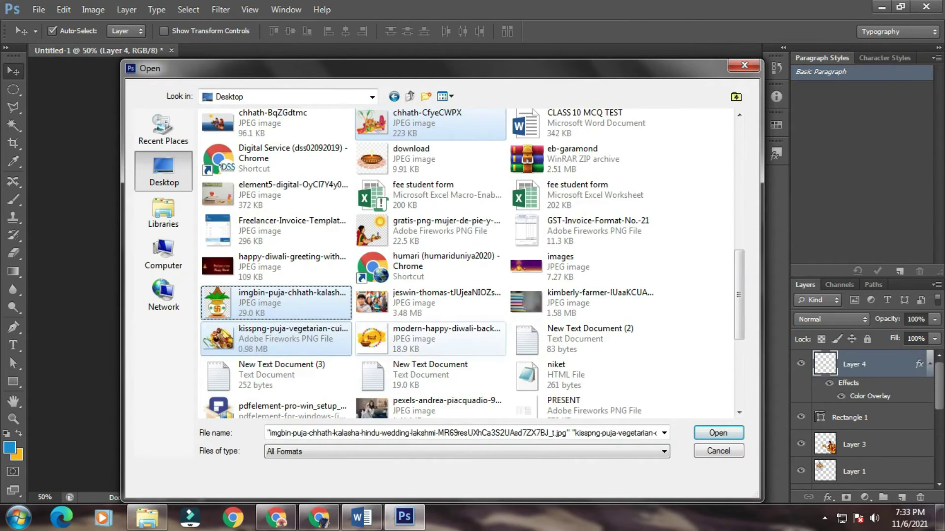
left_click_drag(739, 295, 739, 361)
left_click(585, 296, "ctrl")
left_click(428, 330, "ctrl")
left_click(718, 433)
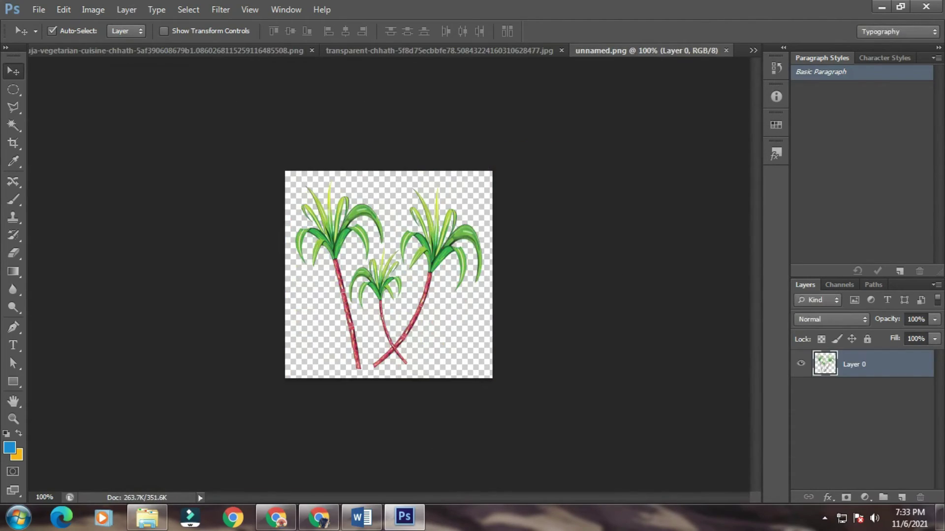
- Undock the opened sugarcane, fruit basket, puja artwork and kalash images into floating windows
left_click_drag(640, 51, 658, 123)
left_click_drag(542, 51, 550, 165)
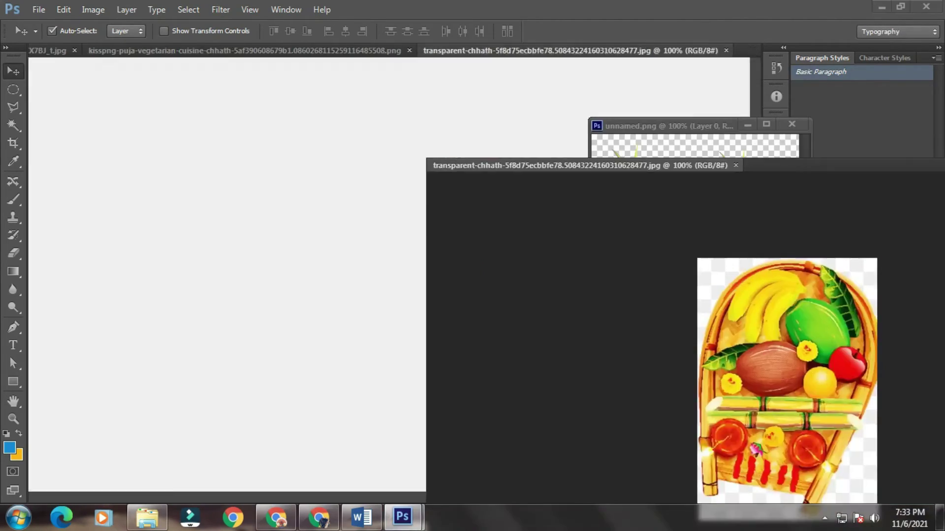
left_click_drag(492, 50, 493, 130)
left_click_drag(236, 50, 275, 120)
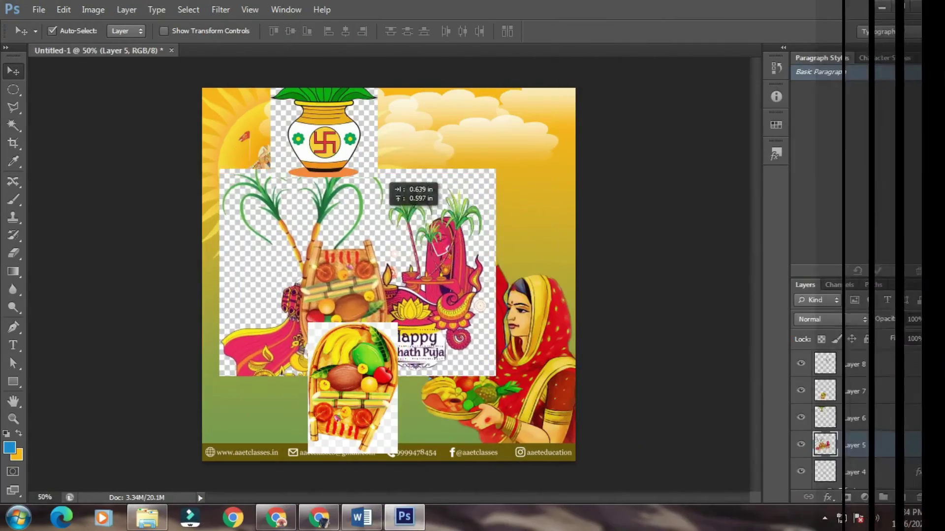
- Reposition the large festive artwork layer around the middle of the canvas, near the kalash and fruit basket
mouse_move(393, 178)
left_mouse_down()
mouse_move(429, 171)
mouse_move(409, 177)
left_mouse_up()
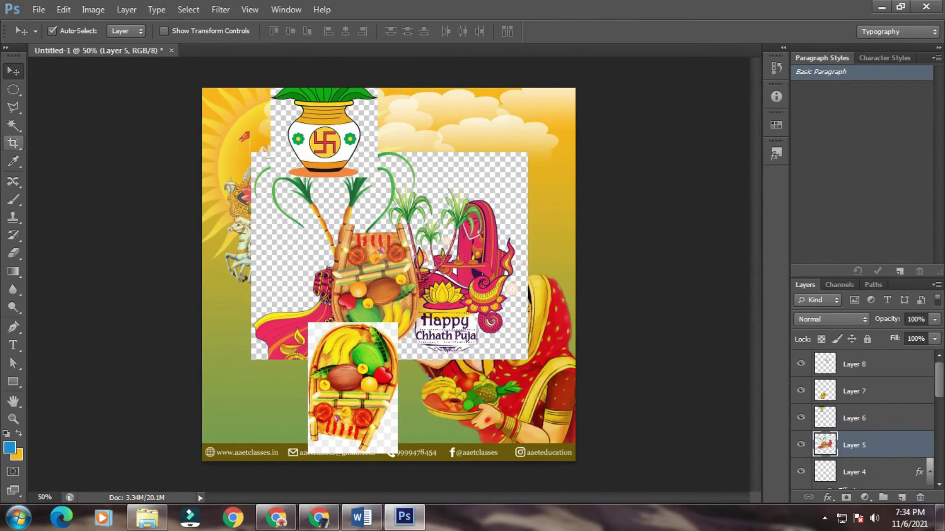
left_click(13, 125)
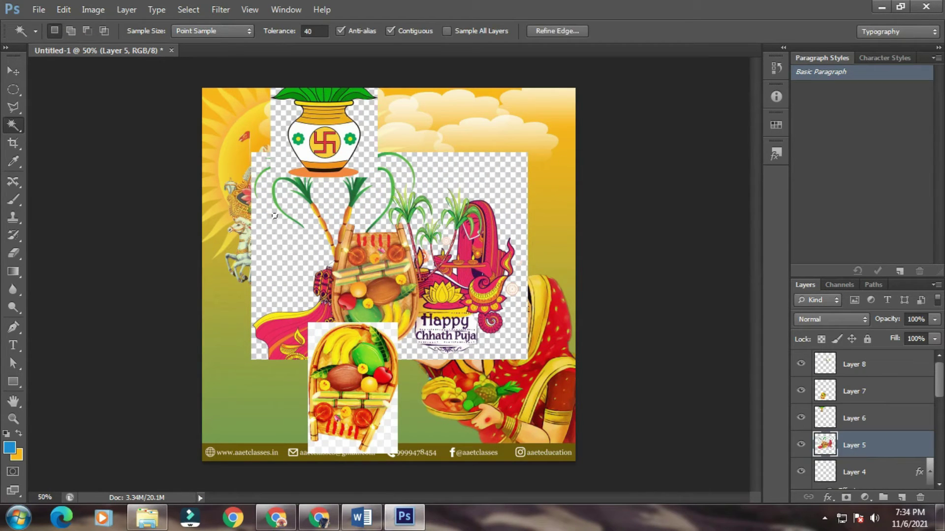
key("v")
left_click_drag(279, 268, 261, 250)
- Erase the checkerboard background on both sides of the festive artwork using the Magic Wand with tolerance 70
key("w")
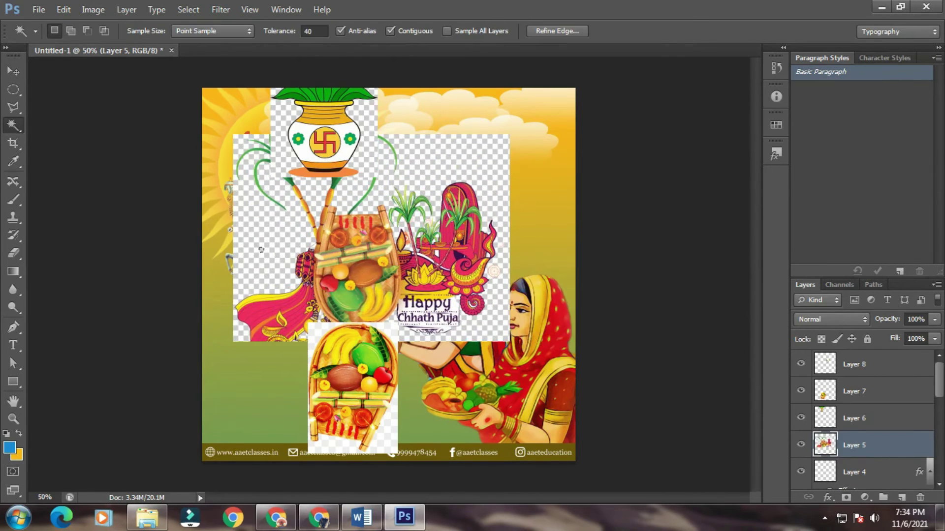
key("Return")
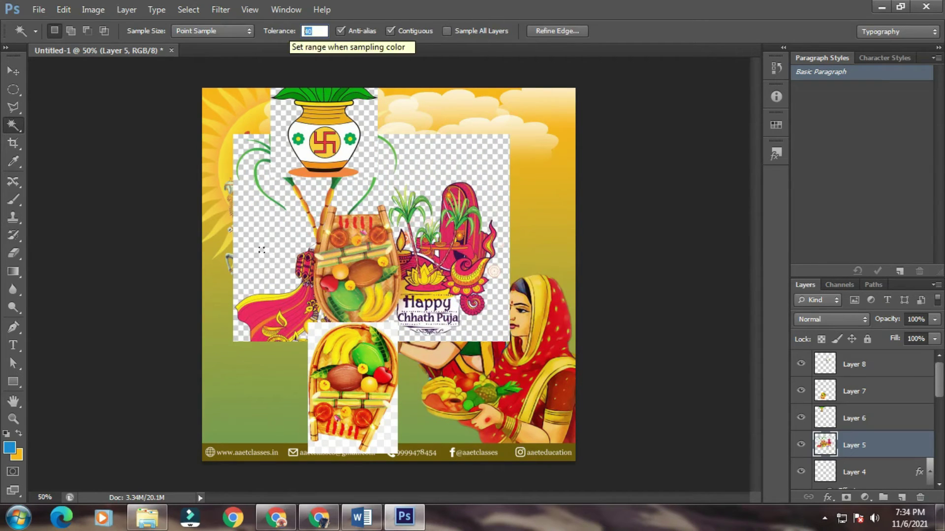
type("70")
key("Return")
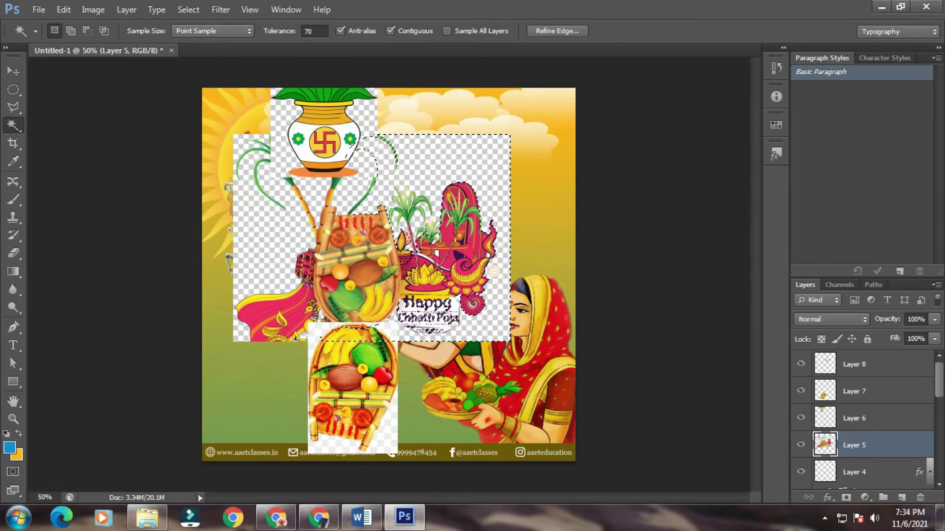
left_click(443, 158)
key("Delete")
left_click(273, 236)
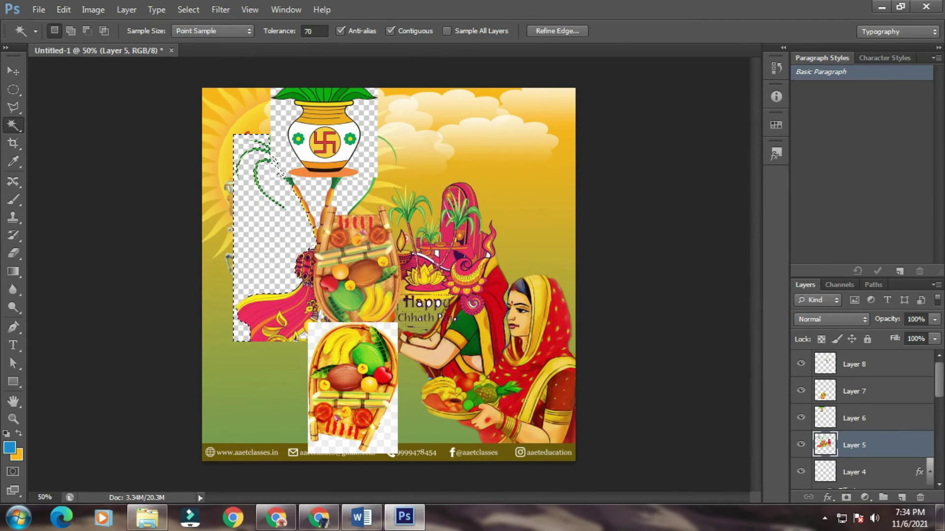
key("Delete")
- Erase the remaining checkerboard areas beside and between the sugarcane stalks of the festive artwork, and clear the selection
left_click(353, 193)
key("Delete")
left_click(314, 193)
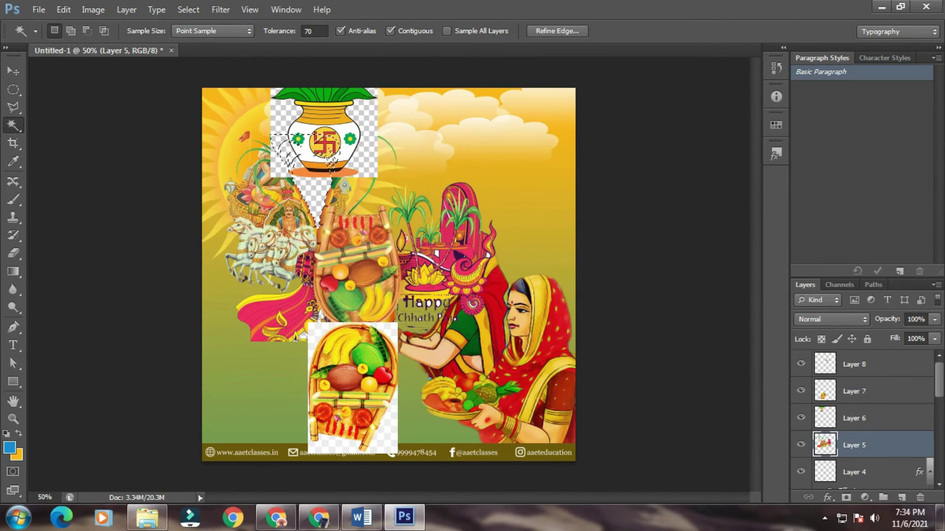
key("Delete")
key("v")
key("ctrl+d")
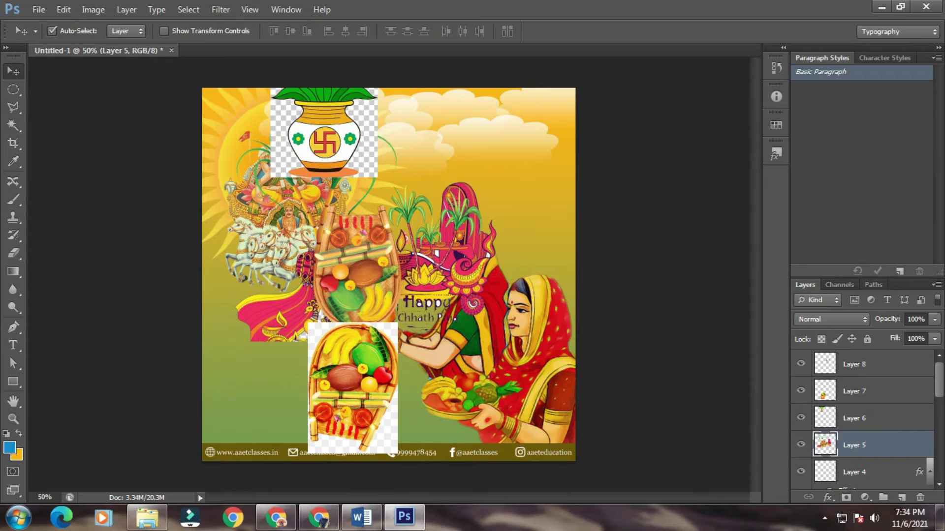
- Move the festive artwork and the kalash apart, and erase the checkerboard background around the kalash with the Magic Wand
left_click_drag(380, 241, 428, 258)
left_click_drag(345, 114, 320, 198)
left_click(14, 125)
left_click(267, 158)
key("Delete")
left_click(330, 165)
key("Delete")
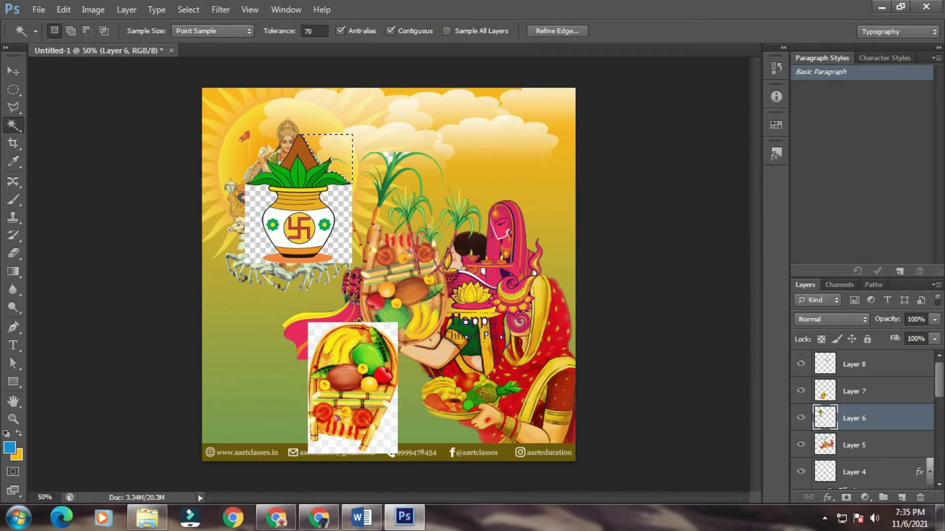
left_click(341, 222)
key("Delete")
left_click(255, 221)
key("Delete")
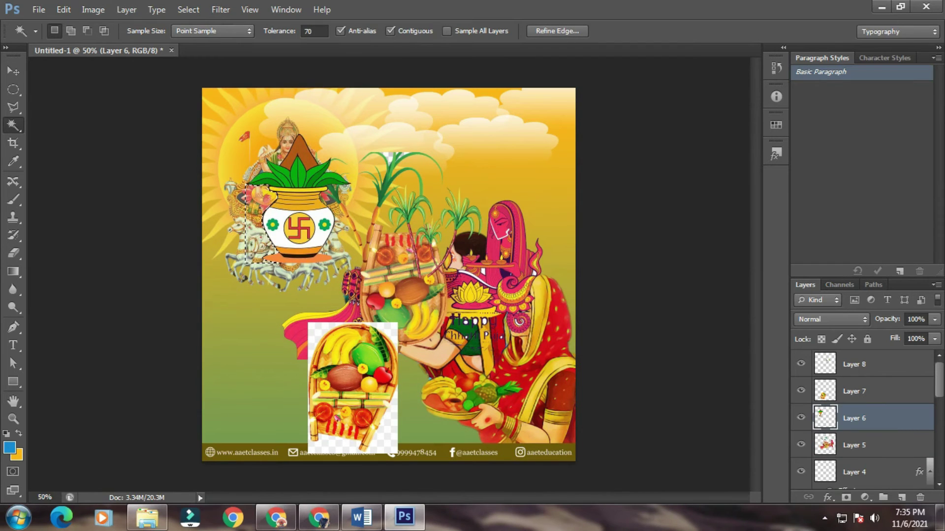
- Move the kalash to the canvas's lower-left corner and scale it down to stand just above the contact strip
key("ctrl+d")
key("v")
left_click_drag(306, 199, 241, 380)
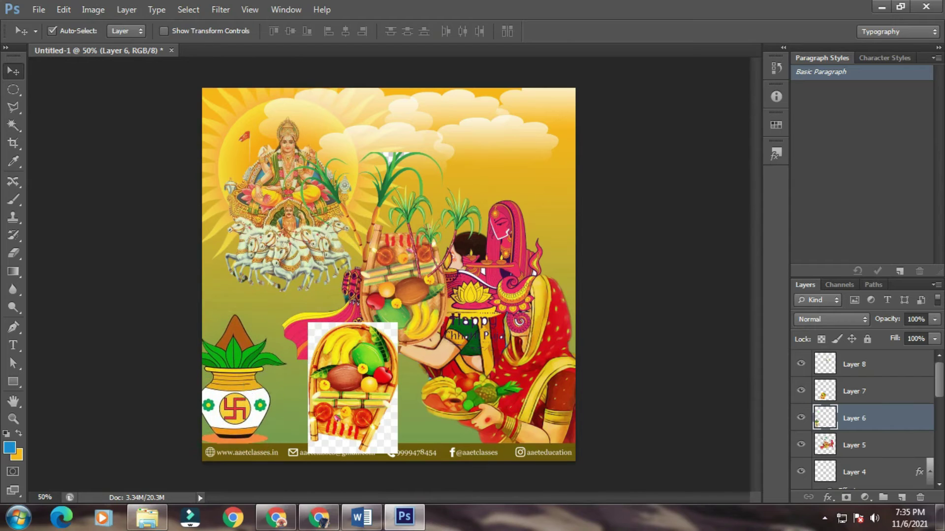
key("ctrl+t")
left_click_drag(286, 315, 265, 341)
left_click_drag(231, 379, 227, 406)
key("Return")
- Delete the separate fruit basket layer and shift the festive artwork down toward the worshipping women
left_click_drag(367, 363, 265, 343)
key("Delete")
left_click_drag(405, 257, 382, 318)
- Place the small sugarcane plants behind the kalash in the lower-left corner and adjust both so they fit together
left_click_drag(413, 190, 226, 342)
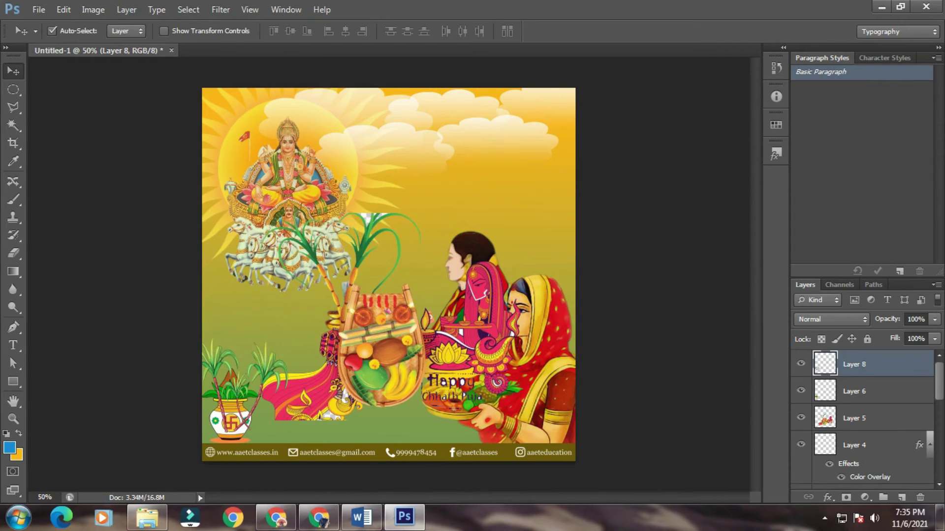
left_click(230, 406)
left_click_drag(854, 365, 857, 402)
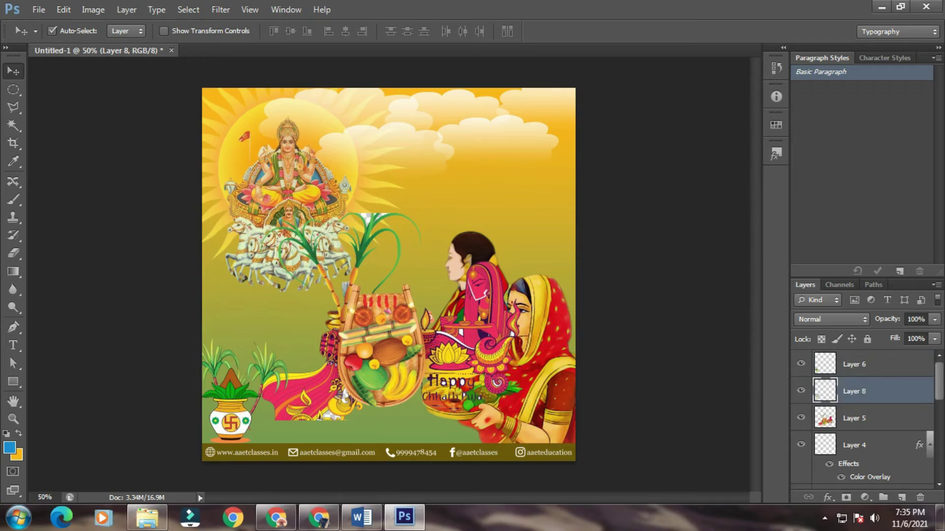
left_click_drag(231, 418, 241, 418)
mouse_move(263, 365)
left_mouse_down()
mouse_move(263, 384)
mouse_move(251, 376)
left_mouse_up()
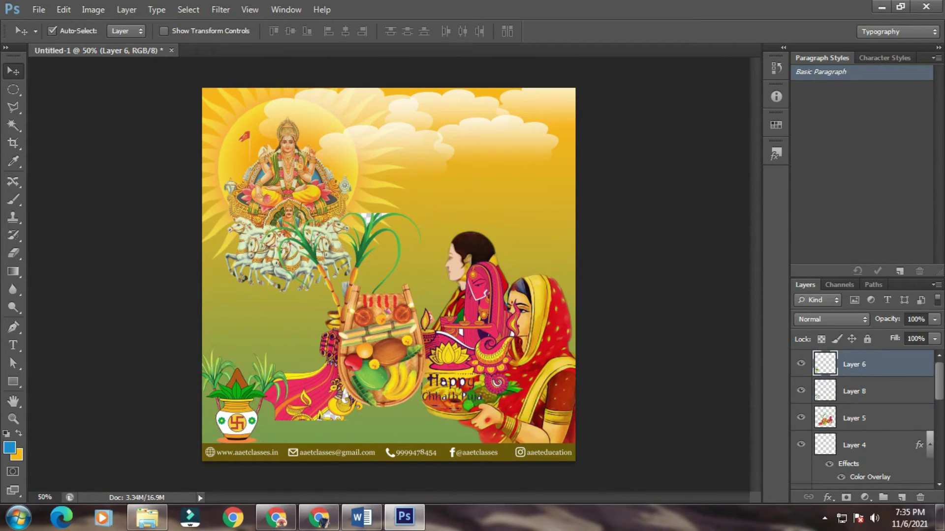
- Move the festive artwork up and erase the leftover white patches around its sugarcane leaves with the Magic Wand
left_click_drag(390, 308, 384, 249)
key("w")
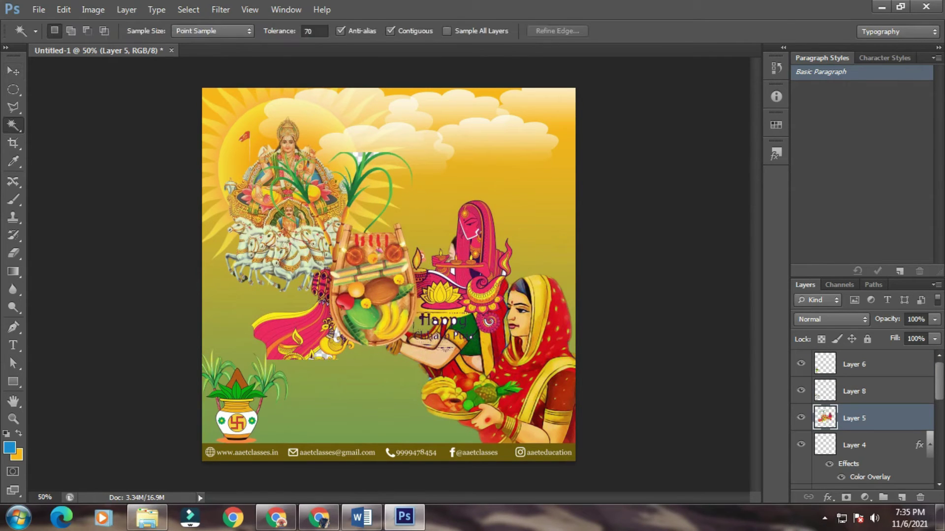
left_click(357, 157)
left_click(372, 155)
key("Delete")
left_click(321, 354)
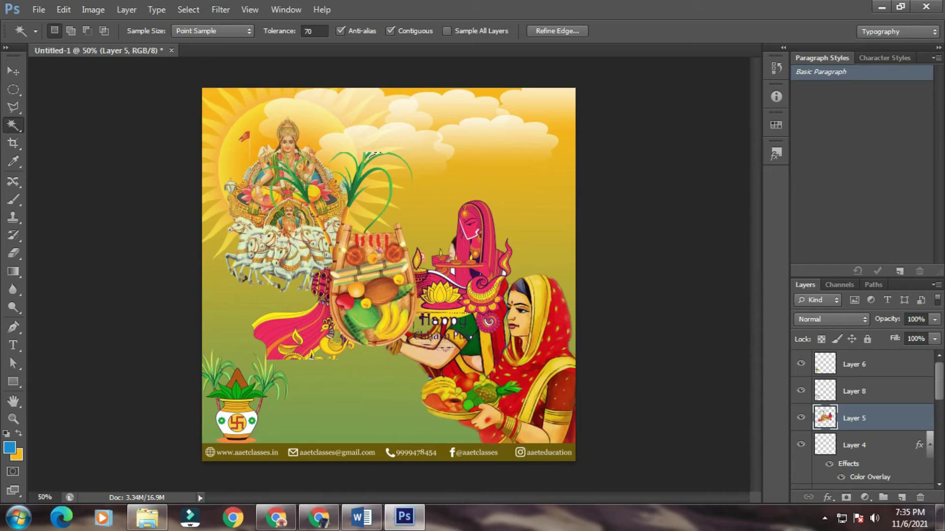
- Move the festive artwork up and remove its "Happy Chhath Puja" lettering with a polygonal lasso selection
key("v")
left_click_drag(373, 153, 346, 92)
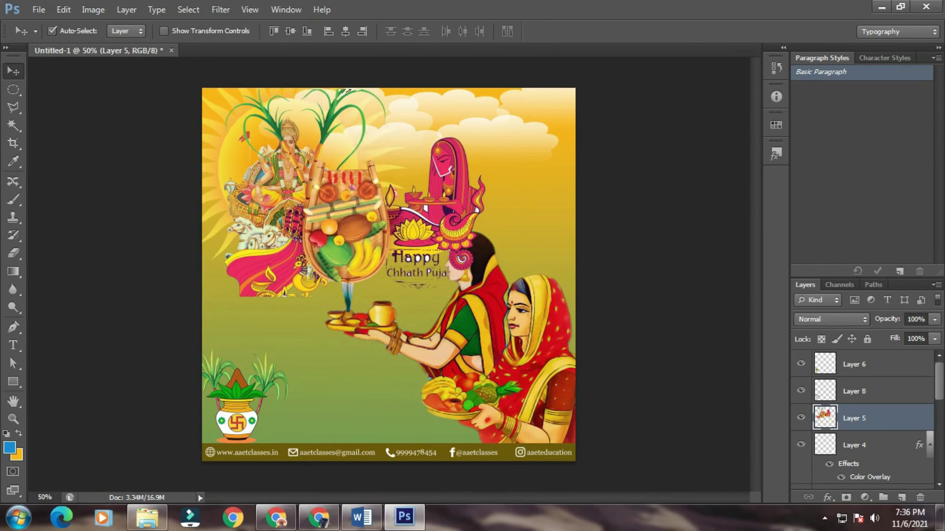
key("l")
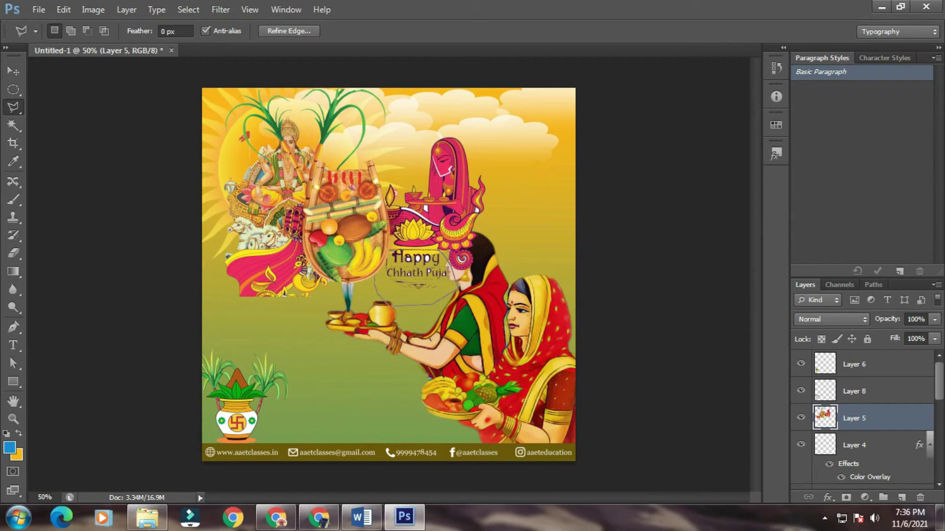
key("Return")
key("Delete")
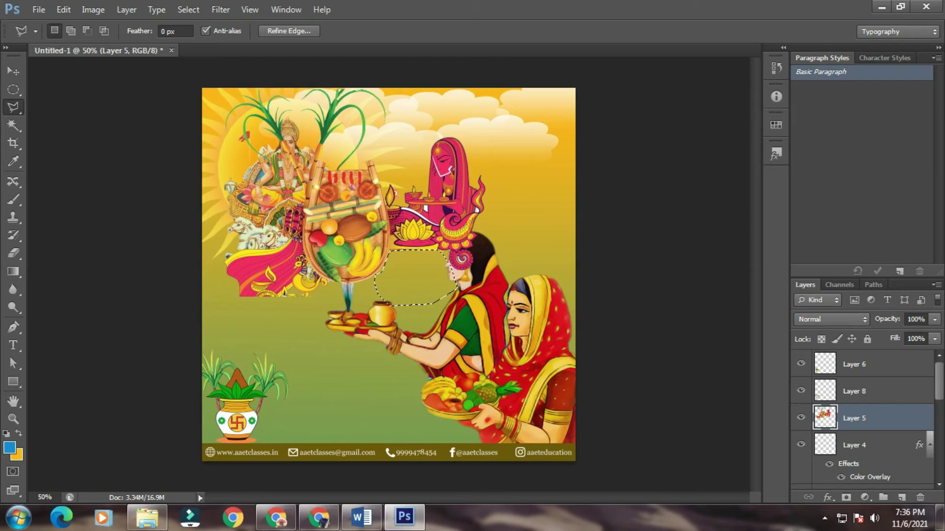
key("ctrl+d")
- Scale the festive artwork down to about 51% and place it below the Surya chariot
key("v")
left_click_drag(362, 161, 282, 348)
key("ctrl+t")
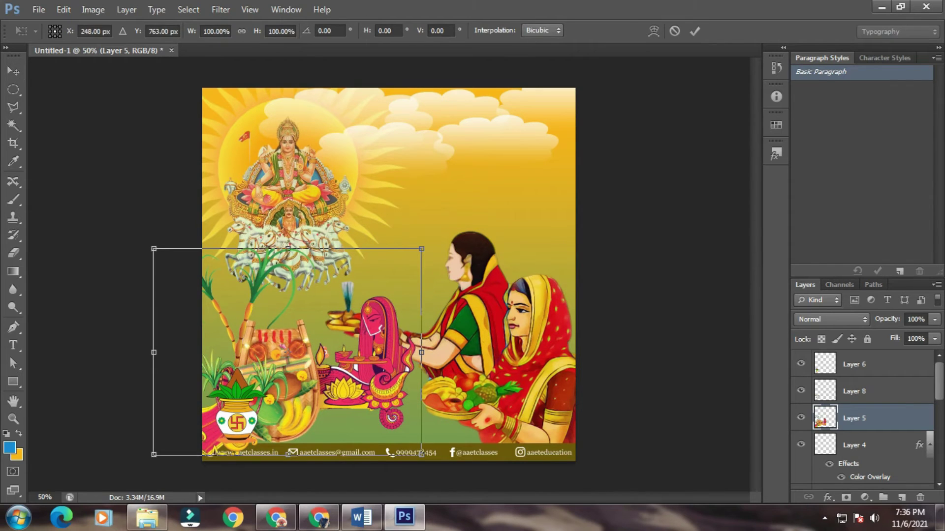
left_click_drag(421, 249, 356, 299)
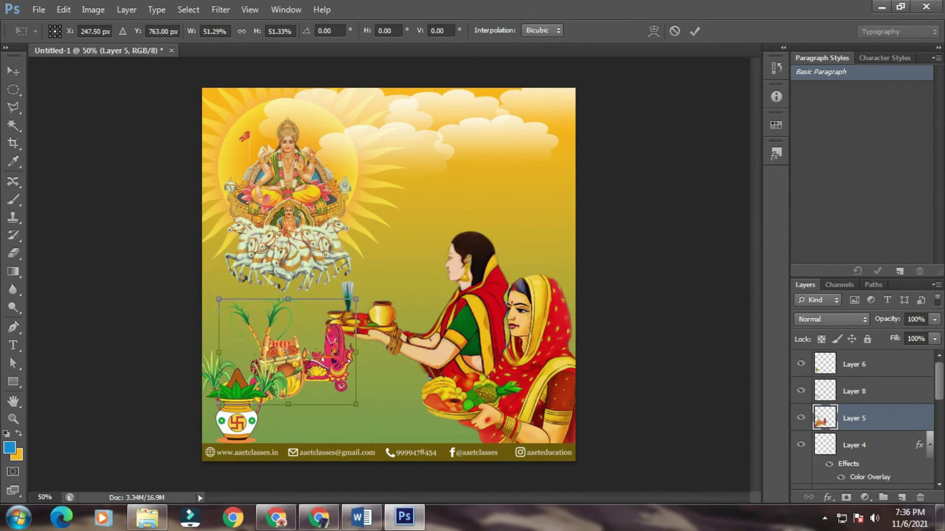
left_click_drag(331, 359, 341, 296)
key("Return")
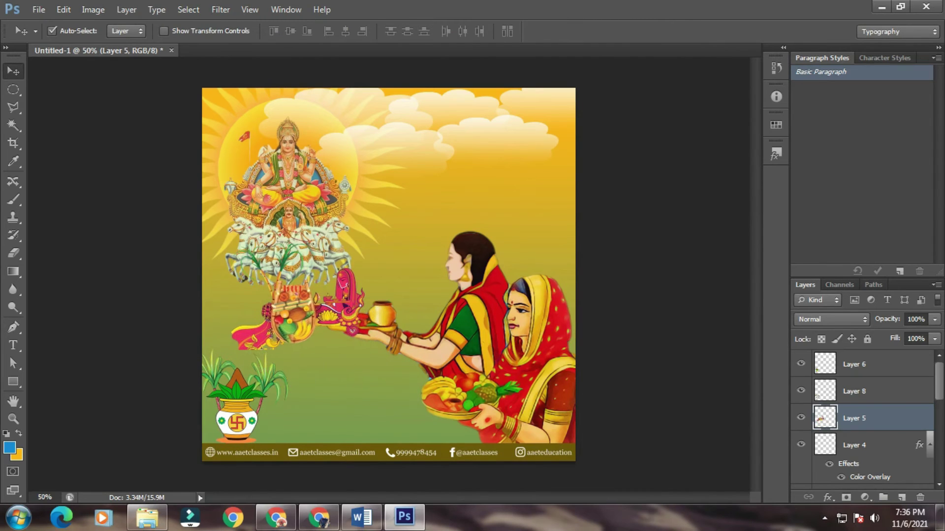
- Lasso the pink veiled woman motif beside the fruit basket and delete it from the festive artwork
key("l")
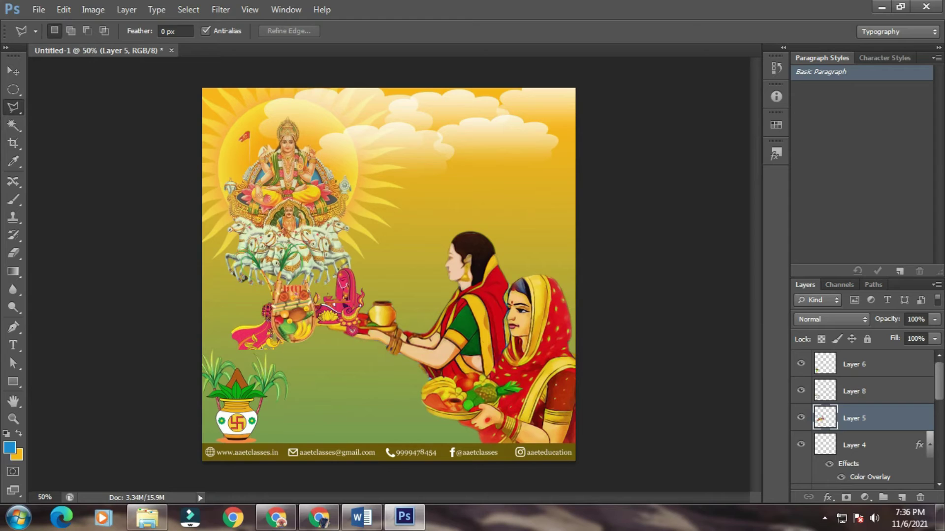
left_click(367, 249)
left_click(317, 328)
key("Delete")
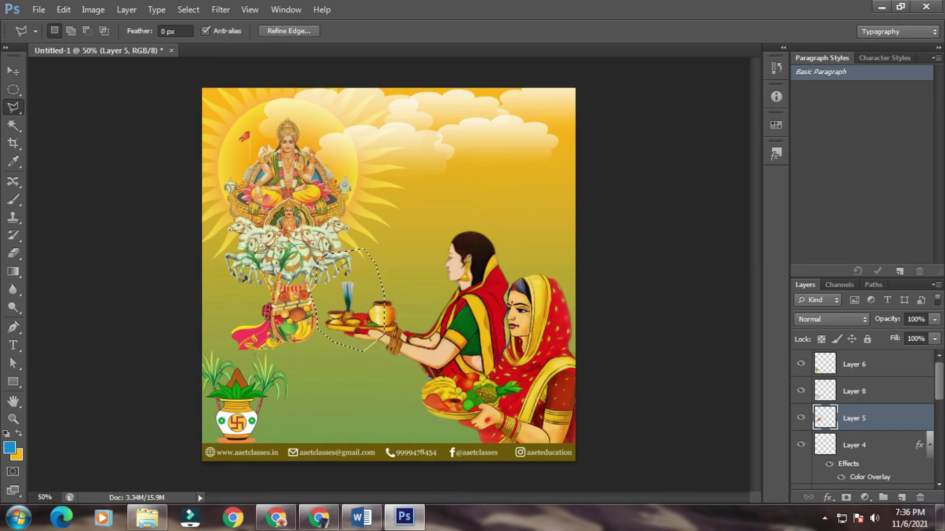
- Drop the selection and move the fruit basket artwork down beside the kalash
key("ctrl+d")
key("v")
left_click_drag(301, 293, 291, 392)
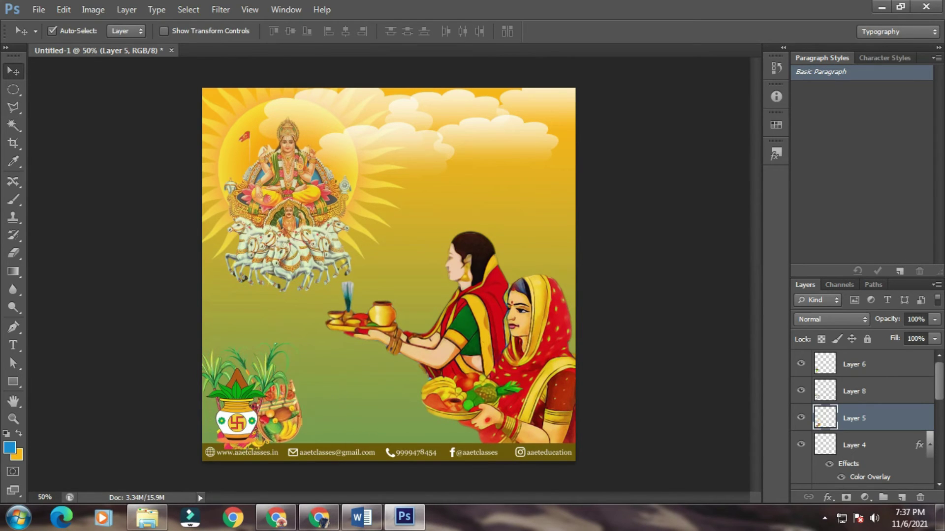
- Rotate the fruit basket artwork counterclockwise with Free Transform and tuck it in close behind the kalash
key("ctrl+t")
left_click_drag(313, 461, 370, 381)
left_click_drag(293, 396, 301, 408)
left_click_drag(302, 374, 322, 364)
left_click_drag(376, 379, 288, 386)
key("Return")
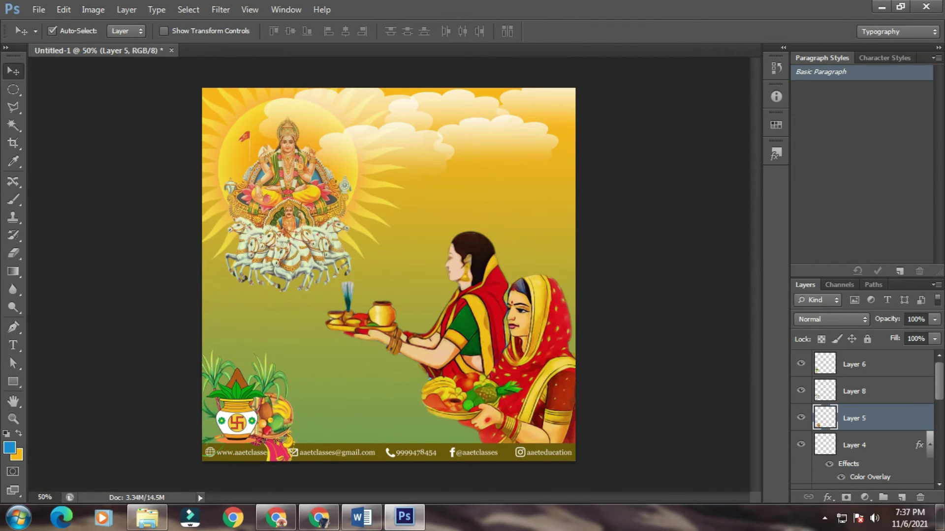
- Move the fruit basket layer below Rectangle 1 and Layer 3 in the stacking order, then deselect all layers
left_click(335, 478)
left_click(280, 417)
mouse_move(853, 418)
left_mouse_down()
mouse_move(853, 480)
mouse_move(854, 432)
left_mouse_up()
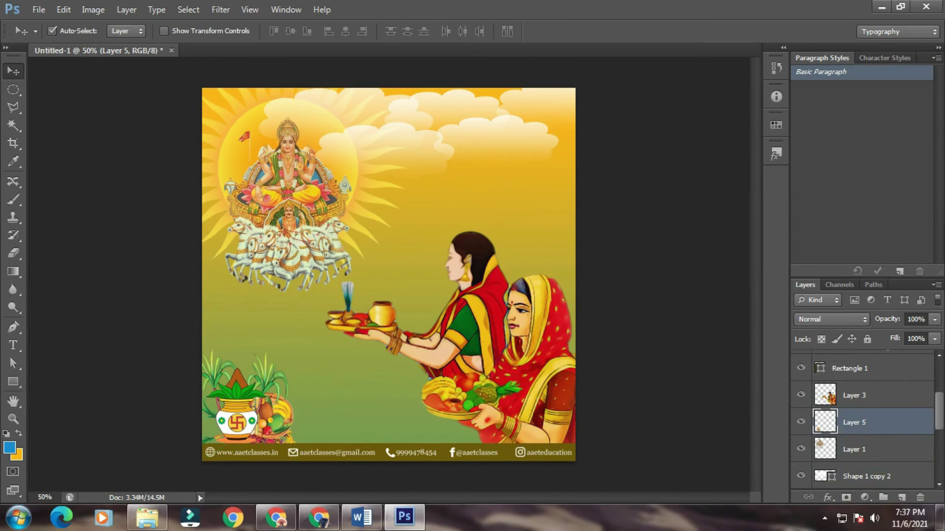
left_click(654, 340)
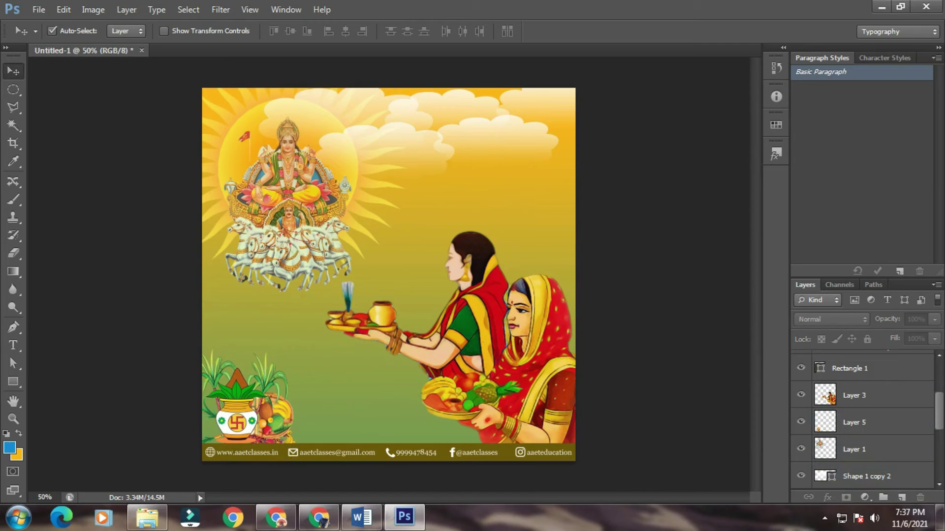
- Switch to the Google Input Tools page in Chrome
left_click(825, 518)
left_click(845, 424)
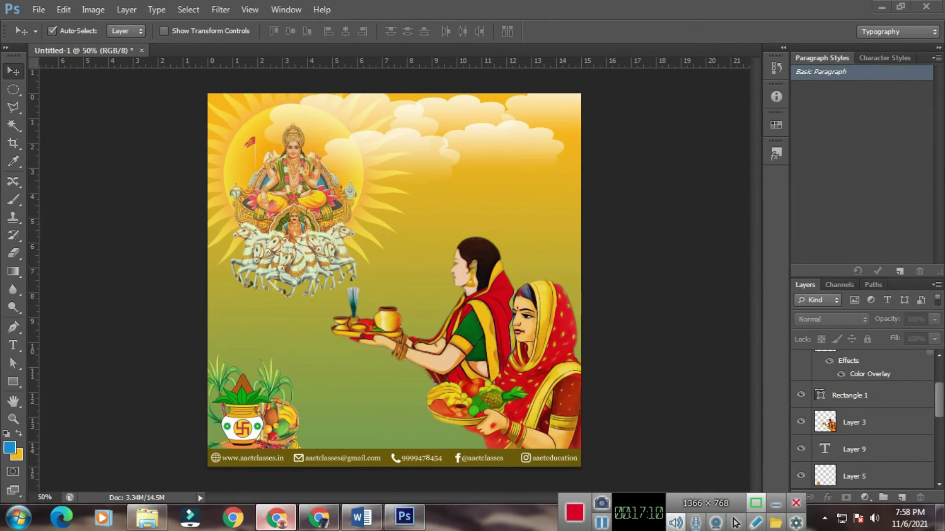
left_click(276, 518)
- Clear the old Hindi word from the Google Input Tools text box and try to start the new greeting
left_click(172, 261)
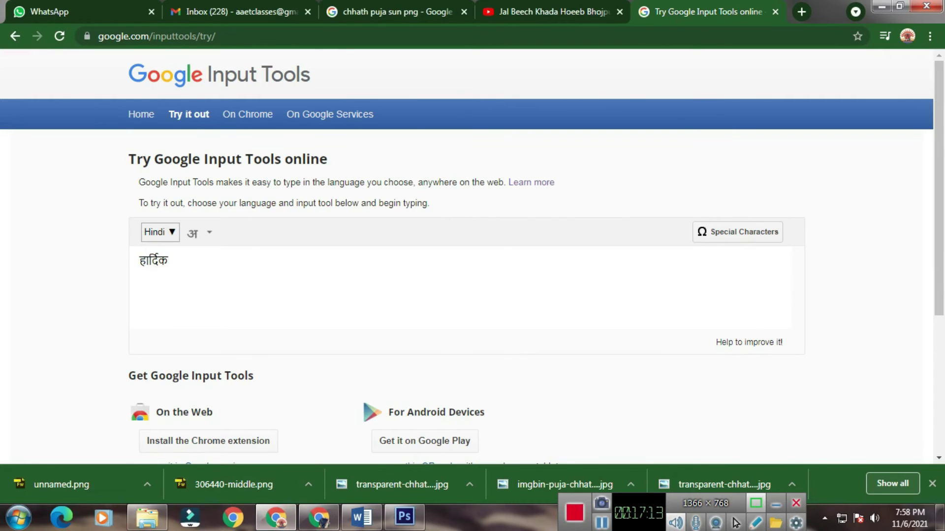
key("BackSpace")
key("BackSpace")
key("BackSpace")
key("BackSpace")
key("BackSpace")
key("BackSpace")
key("BackSpace")
type("ch")
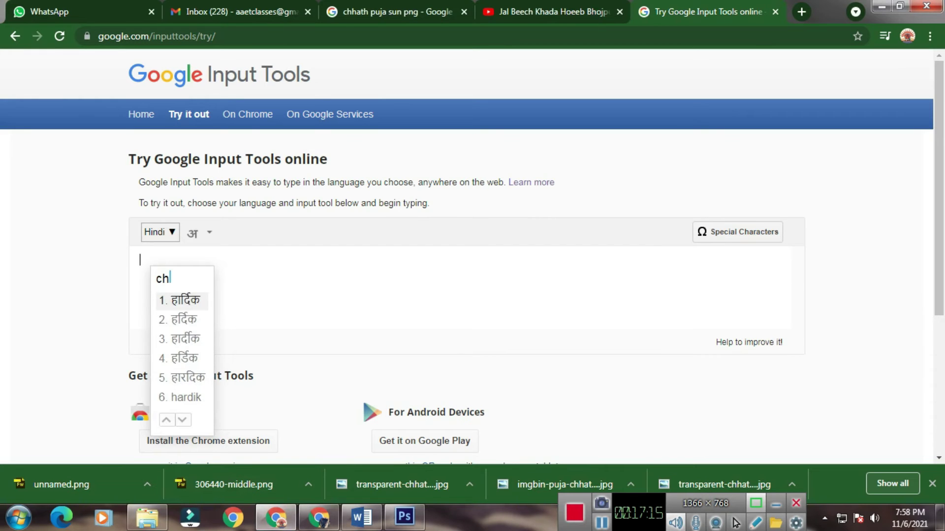
key("BackSpace")
key("BackSpace")
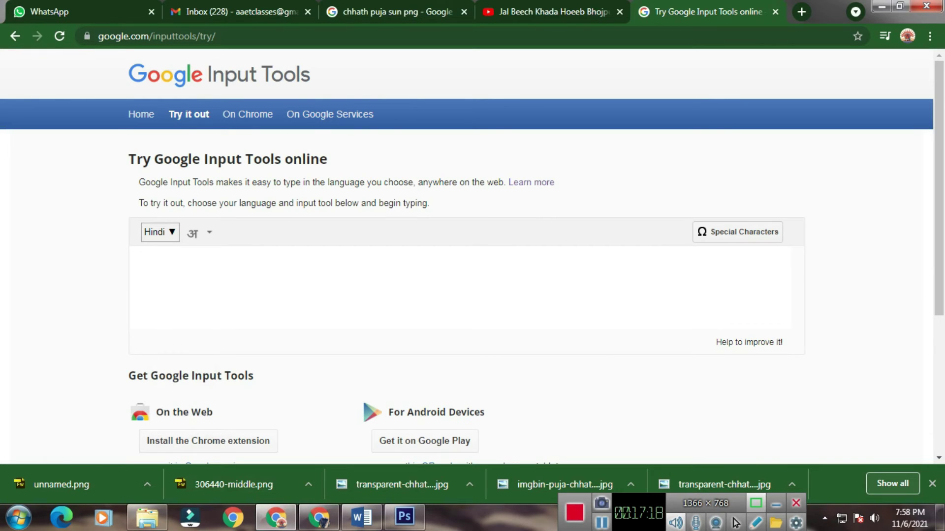
- Reopen the Google Input Tools online trial in a new browser tab by searching for "google input", and set its language to Hindi
key("ctrl+t")
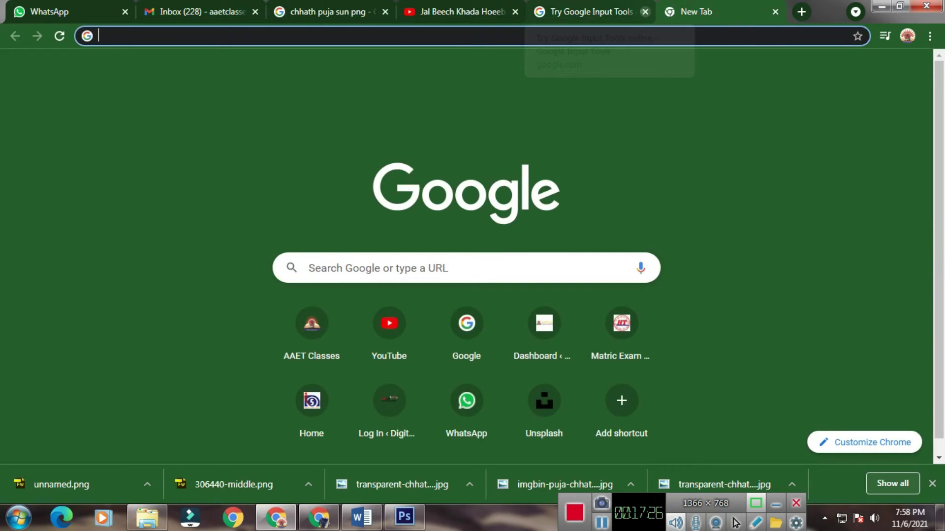
left_click(645, 12)
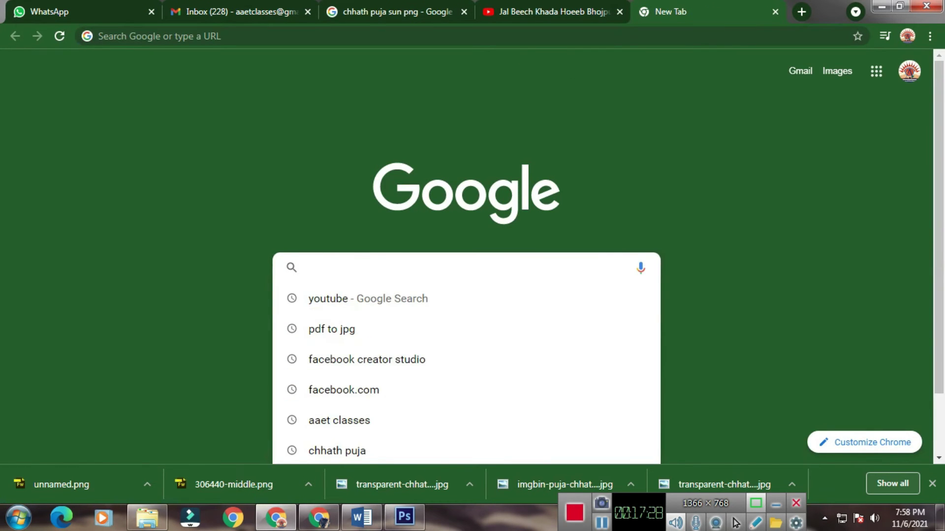
type("goo")
key("Return")
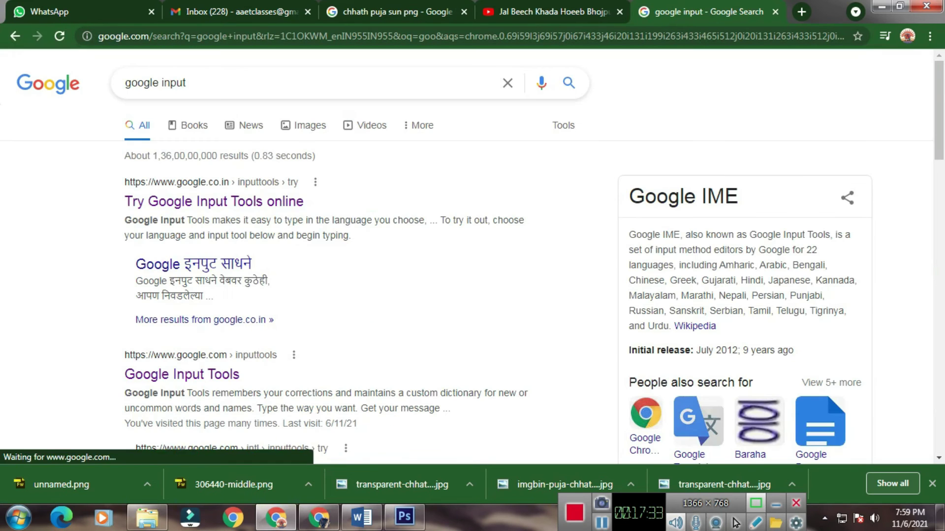
left_click(181, 374)
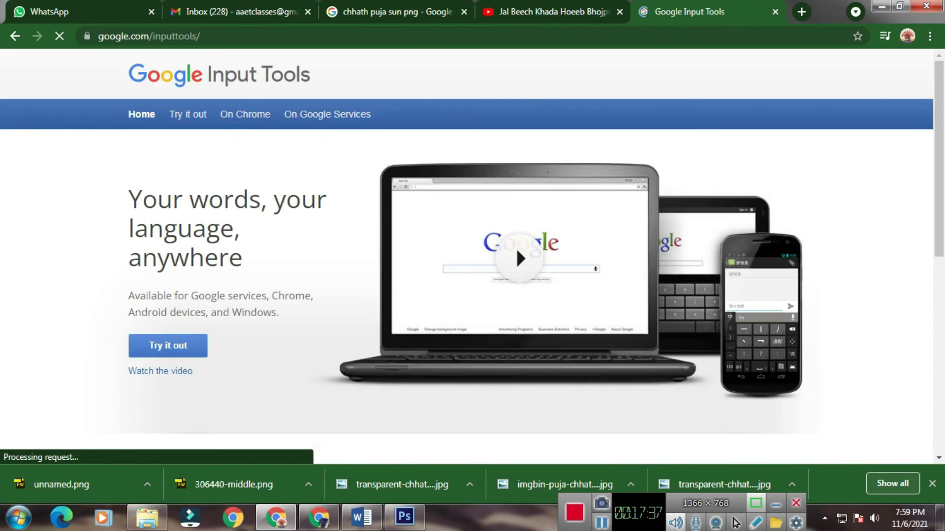
left_click(168, 345)
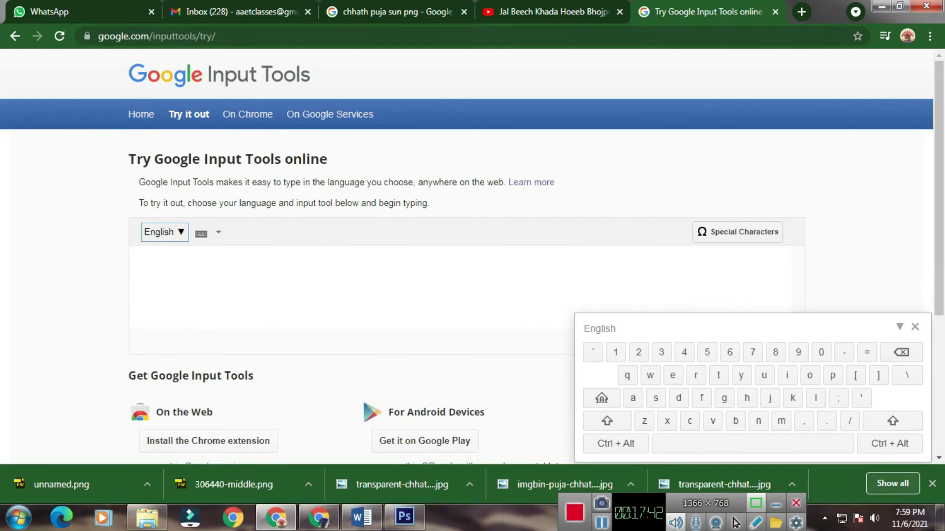
left_click(165, 232)
left_click(320, 361)
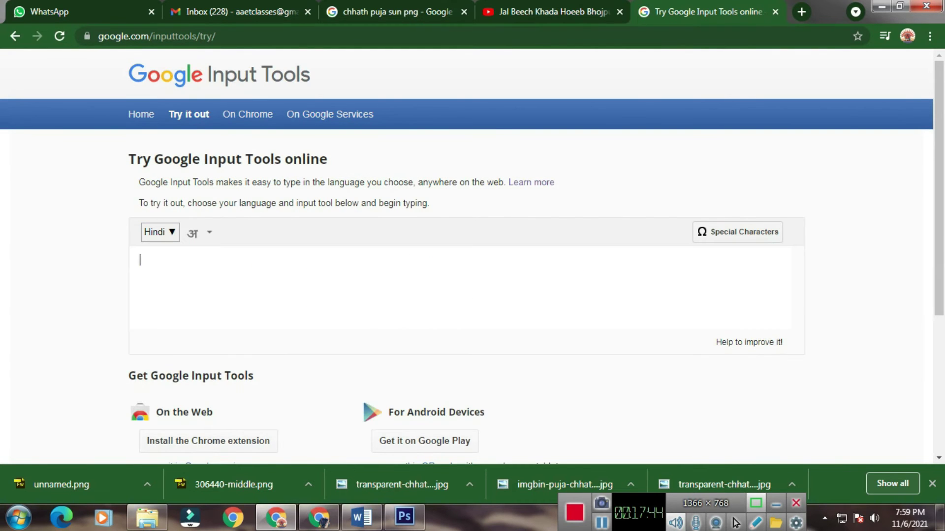
- Write "छठ पूजा" in the text box by phonetic transliteration, picking the spelling छठ from the suggestions
type("chht")
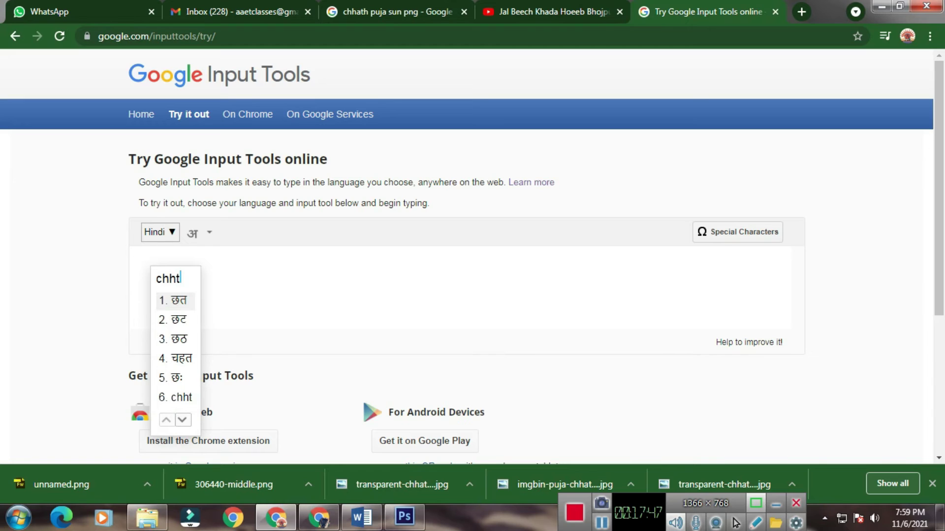
key("Down")
key("Down")
key("space")
type("pooja")
key("space")
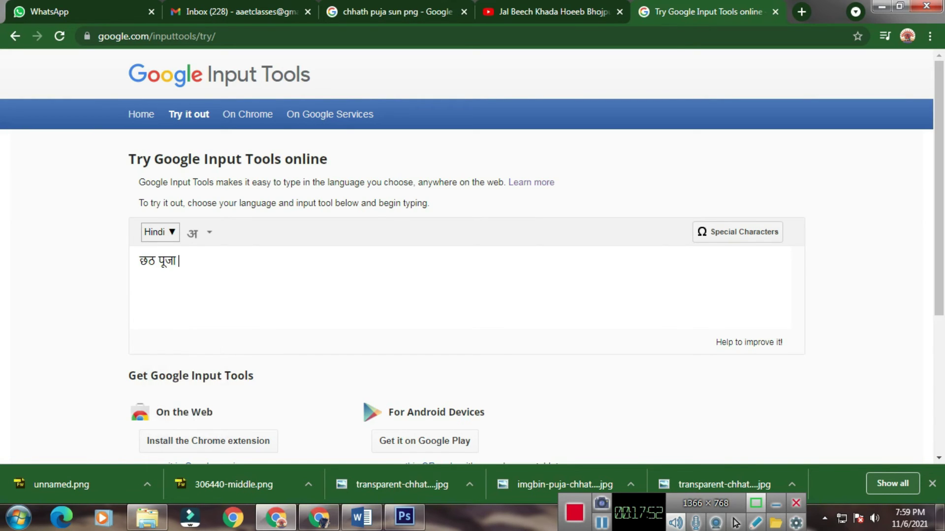
- Complete the greeting with "की हार्दिक शुभकामनाएं", choosing the suggested spelling शुभकामनाएं
type("ki")
key("space")
type("hardik")
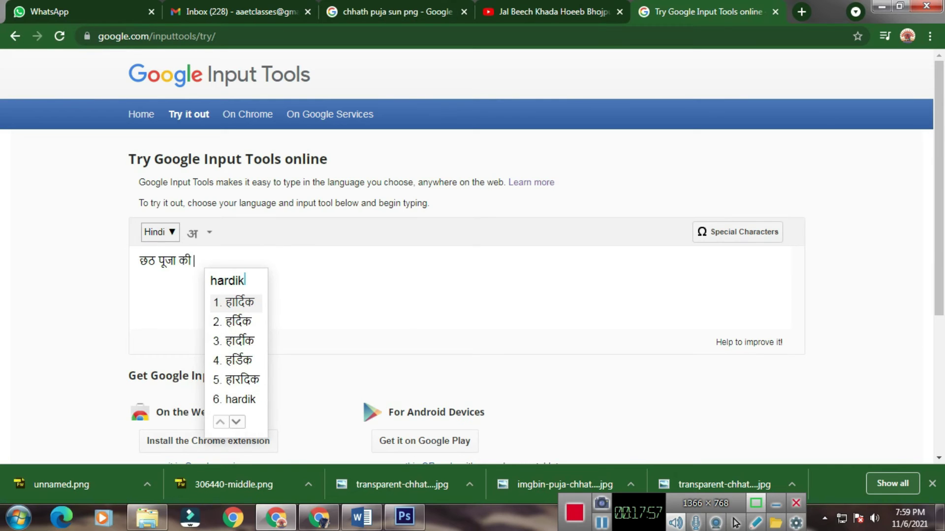
key("space")
type("sh")
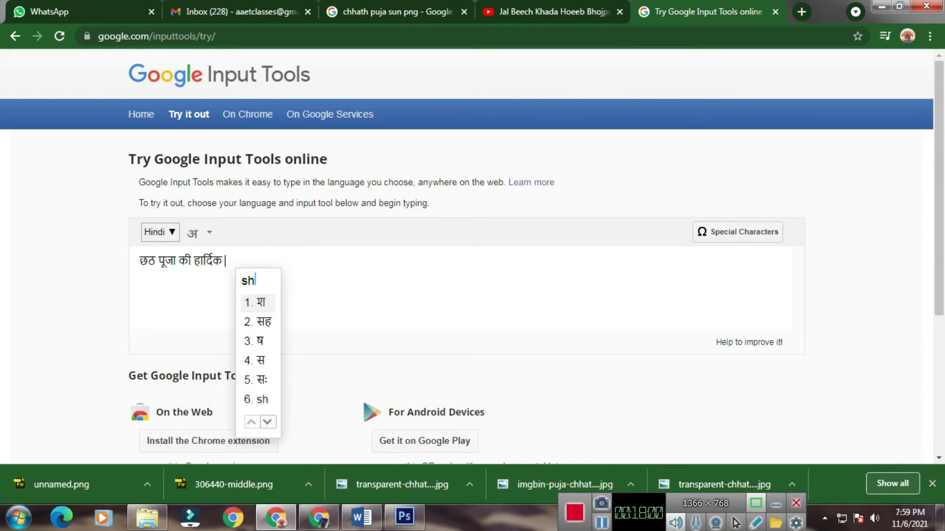
type("ubh")
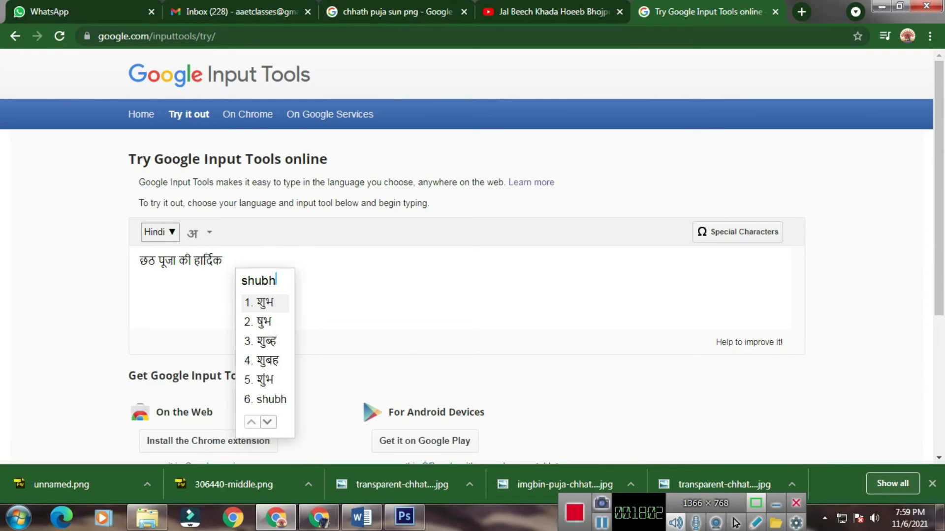
type("ka")
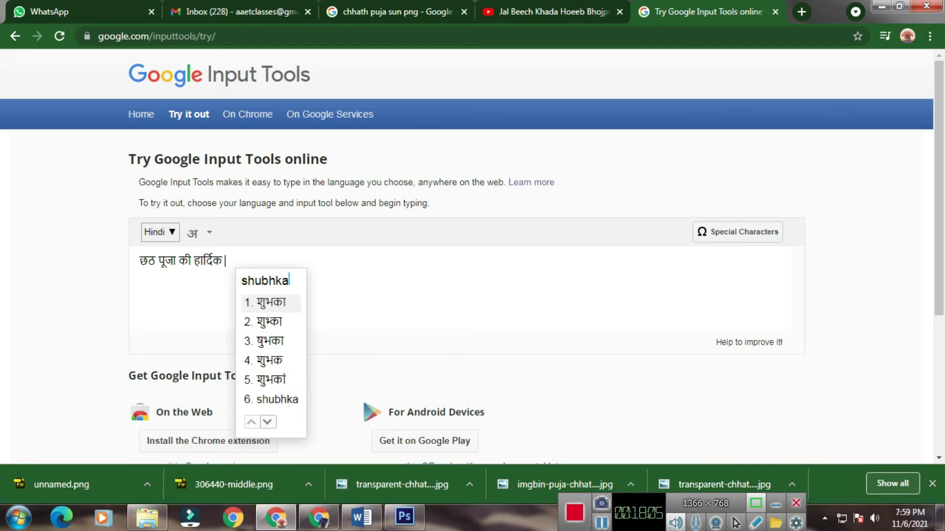
type("mnaye")
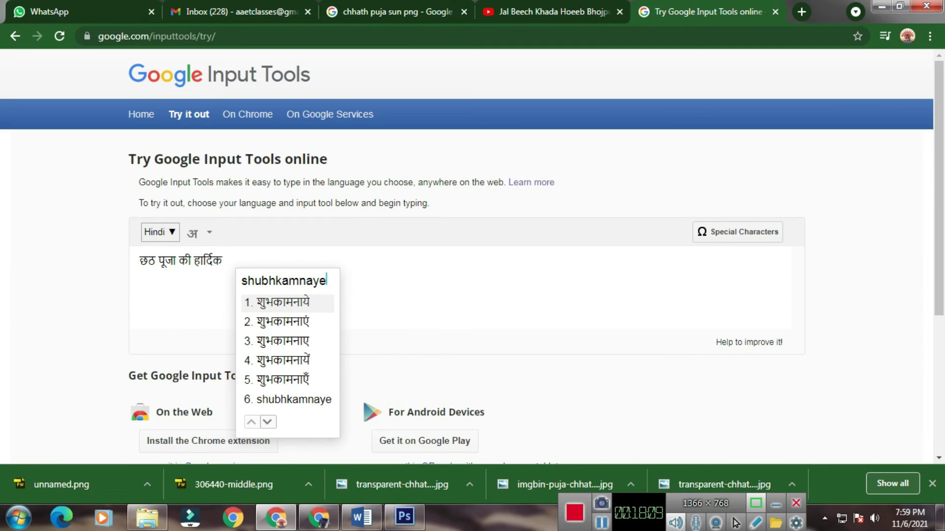
key("Down")
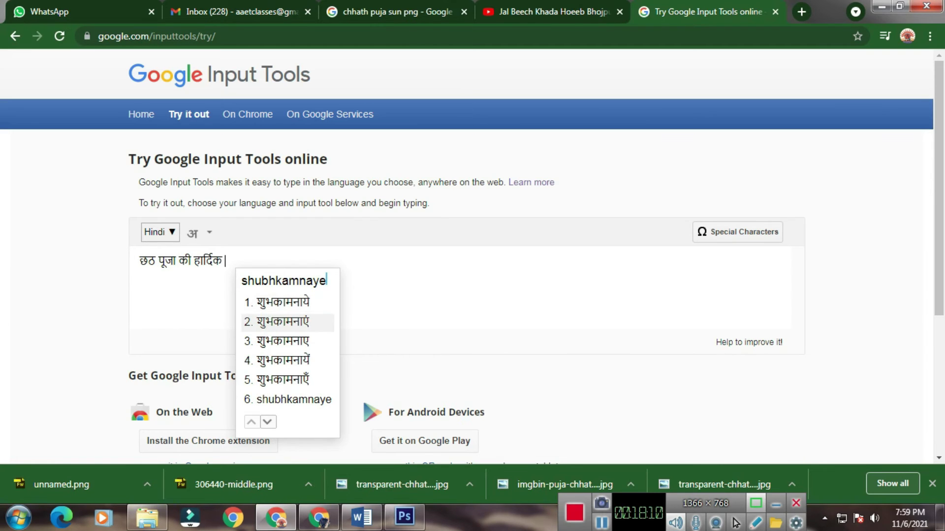
key("space")
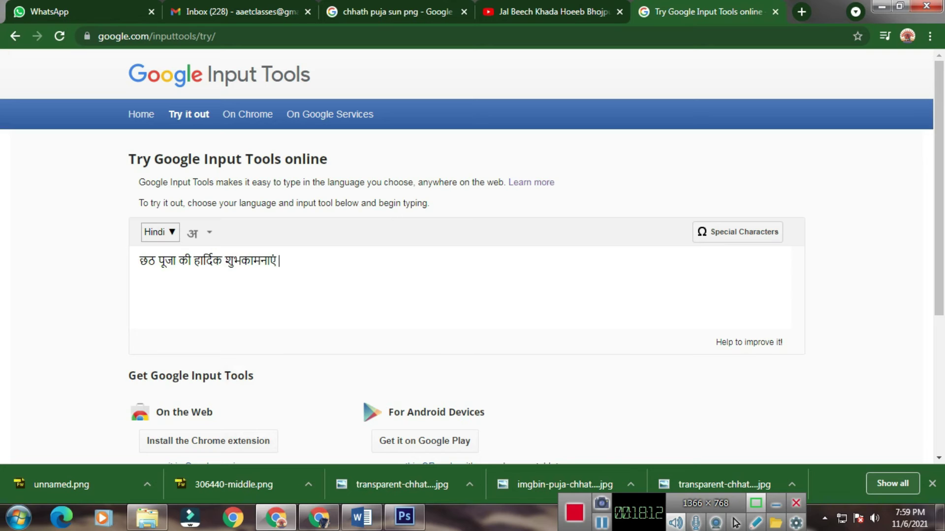
- Copy the whole Hindi greeting, switch to Photoshop and paste it as a new 72 pt text line below the Surya chariot
key("ctrl+shift+Left")
key("ctrl+shift+Left")
key("ctrl+shift+Left")
key("ctrl+shift+Left")
key("ctrl+shift+Left")
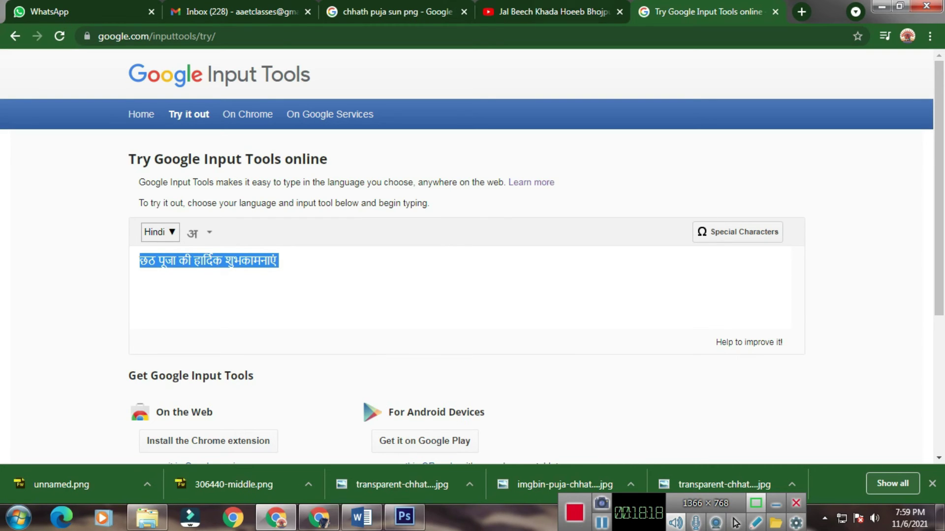
key("alt+Tab")
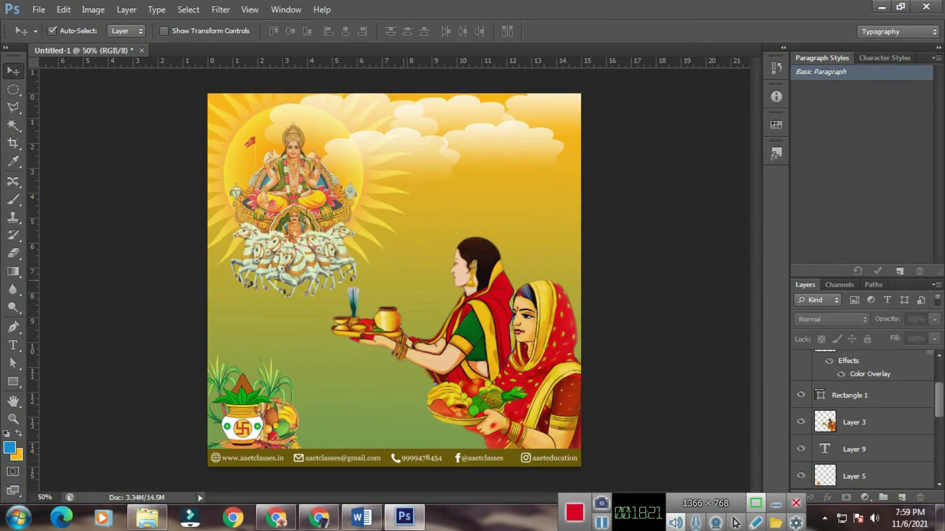
left_click(13, 345)
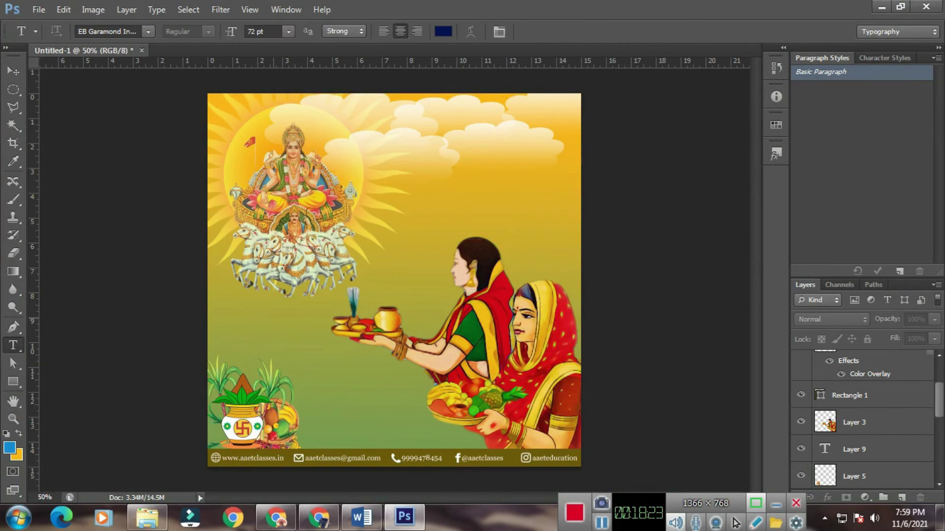
left_click(274, 309)
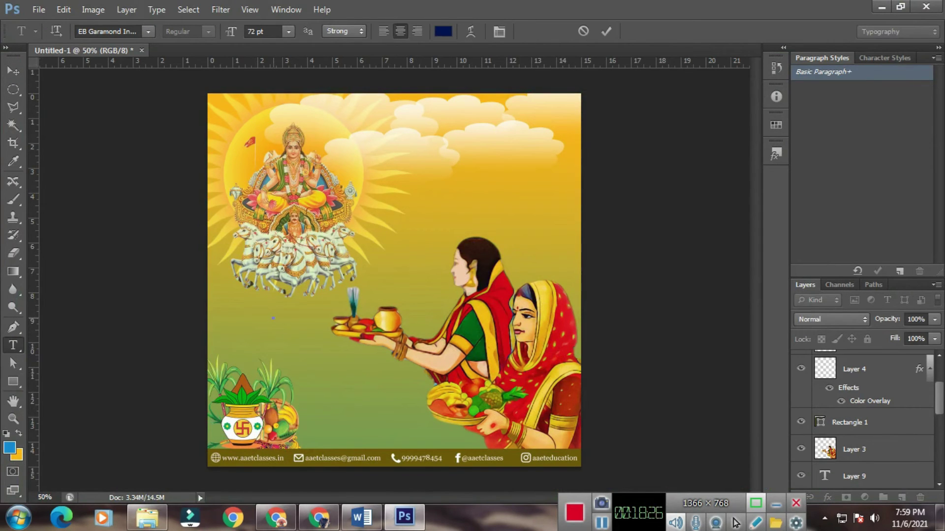
key("ctrl")
type("की हार्दिक शुभकामनाएं")
left_click_drag(301, 342, 419, 368)
- Delete the placeholder boxes between the words of the pasted Hindi greeting
left_click(266, 338)
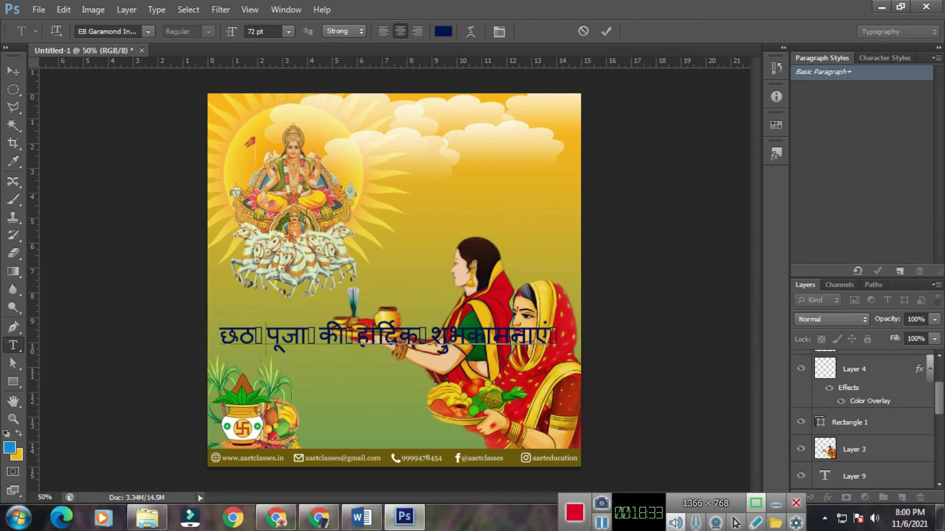
key("BackSpace")
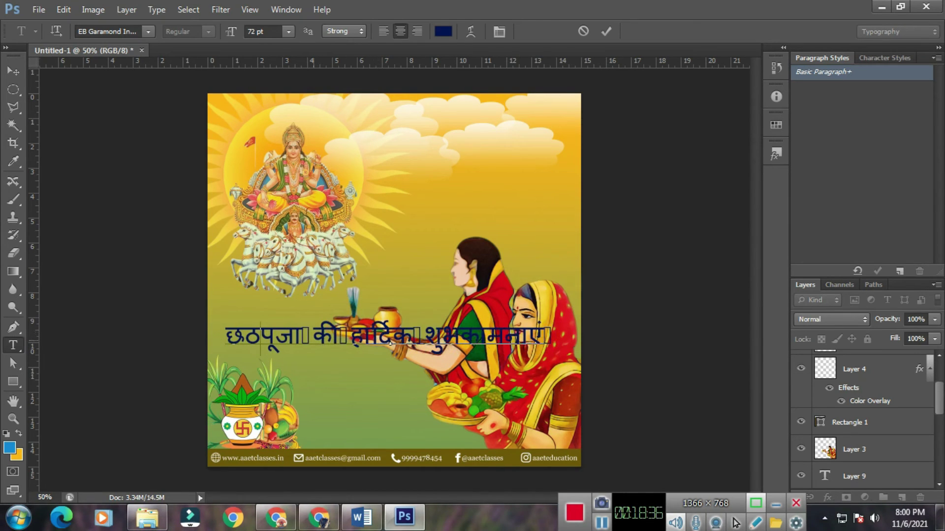
left_click(310, 339)
key("BackSpace")
left_click(344, 338)
key("BackSpace")
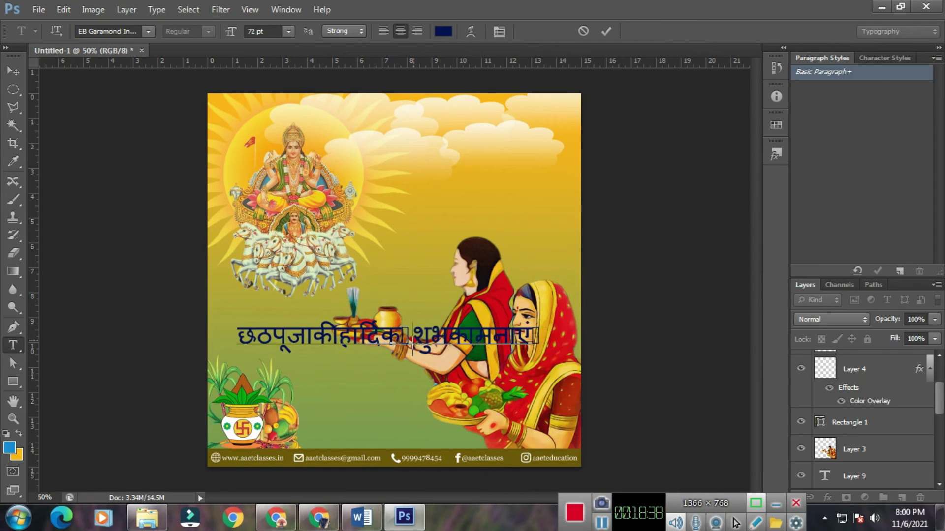
right_click(412, 356)
key("Escape")
key("BackSpace")
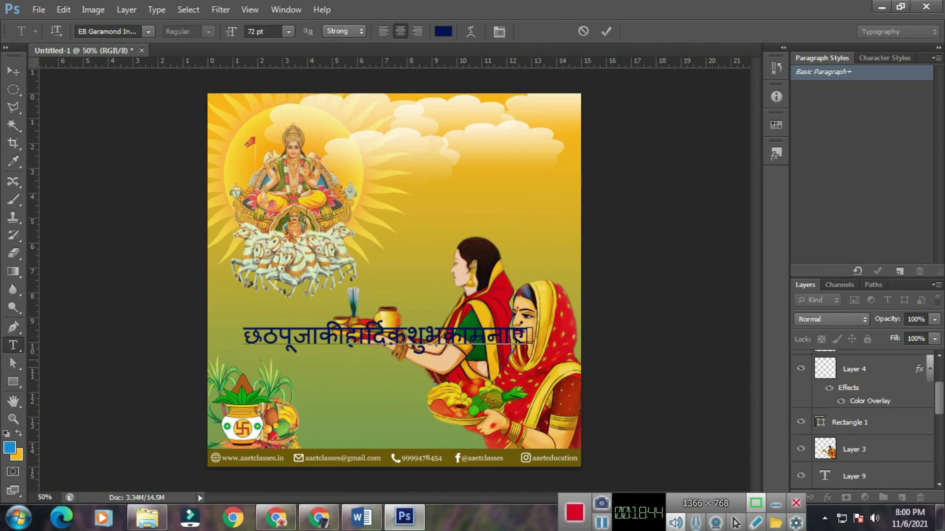
- Insert regular spaces between the words so the text reads "छठ पूजा की हार्दिक शुभकामनाएं", and finish editing it
left_click(279, 340)
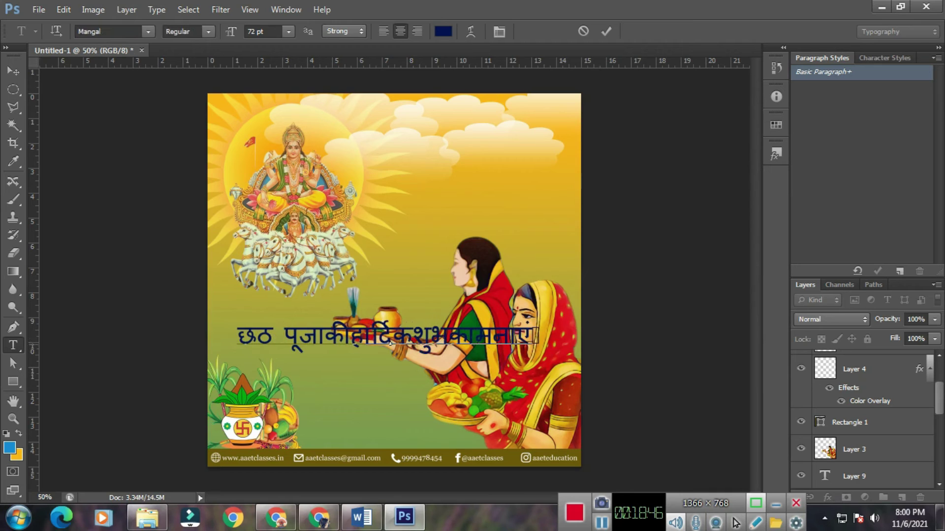
left_click(325, 335)
left_click(356, 340)
left_click(424, 342)
left_click(13, 71)
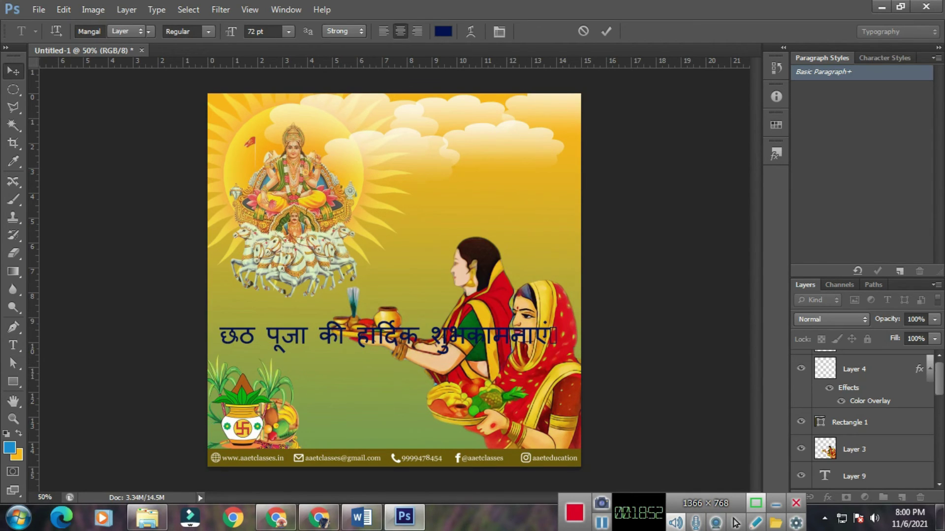
- Move the greeting text about 2.8 in to the right and 1.5 in down, below the puja plate
left_click_drag(347, 312, 418, 348)
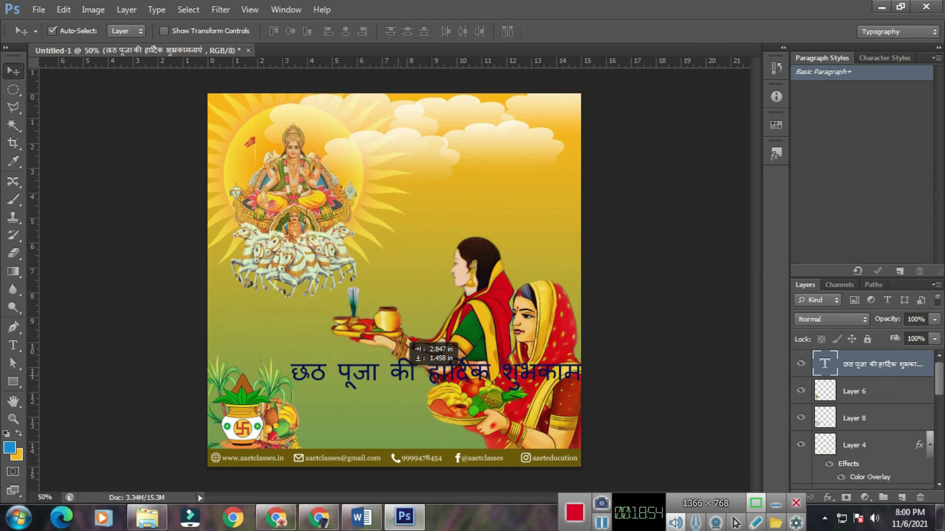
left_click(13, 345)
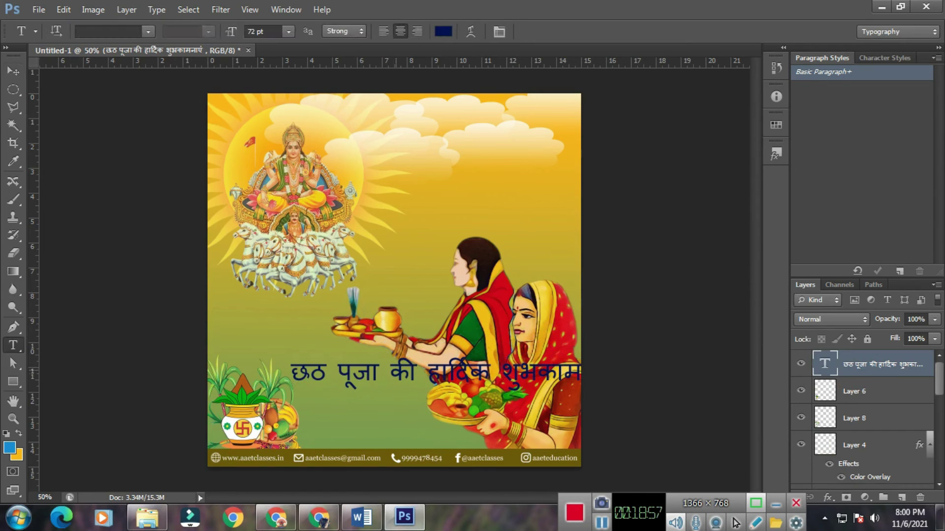
- Break the Hindi greeting into two lines after "छठ पूजा" and finish editing the text
left_click(393, 371)
key("Return")
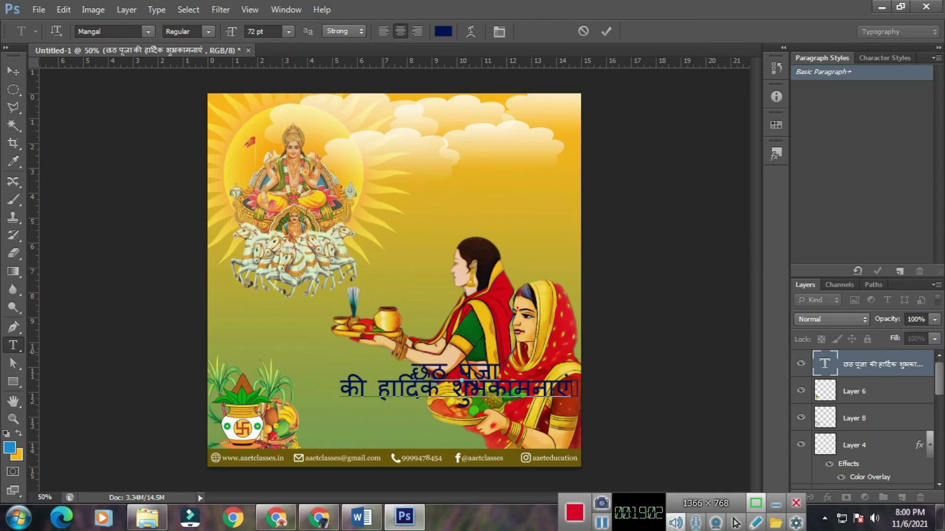
left_click(13, 72)
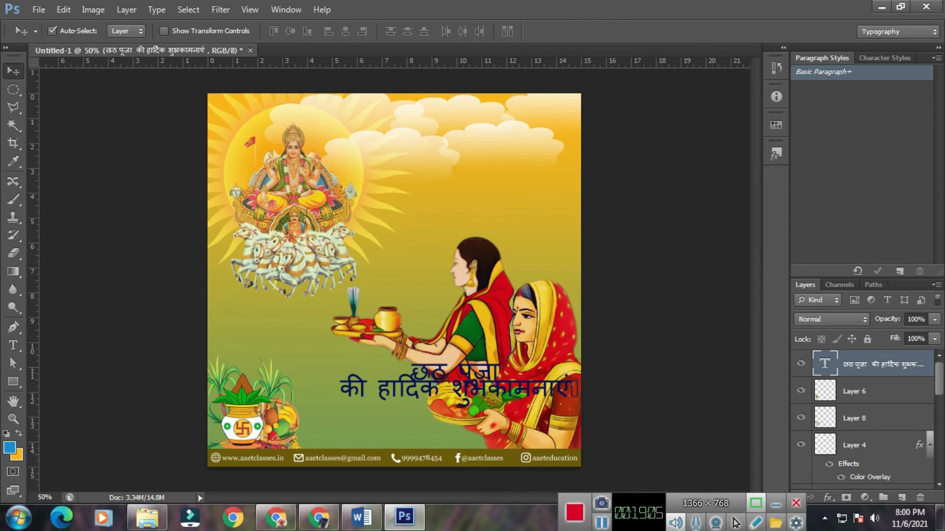
- Set the greeting's leading to 80 pt and move it up to the open area between the clouds and the women
key("t")
key("Return")
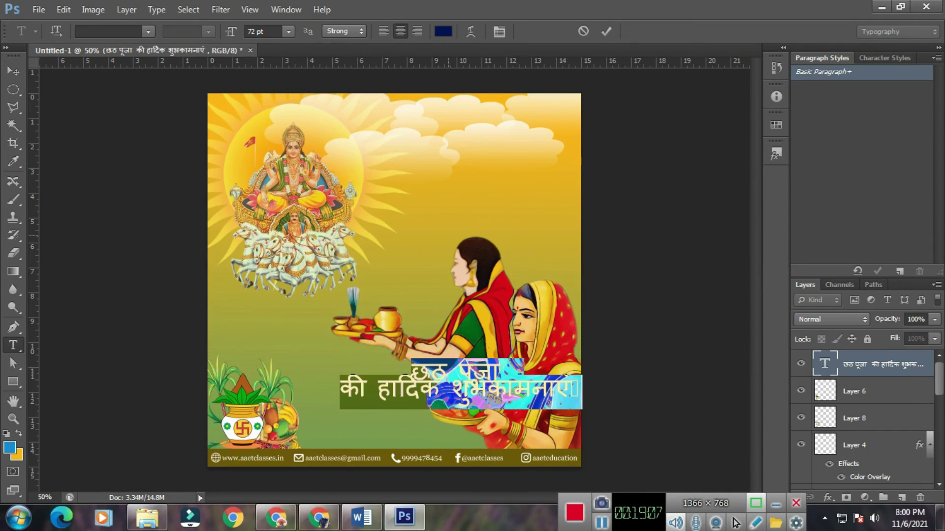
left_click(499, 31)
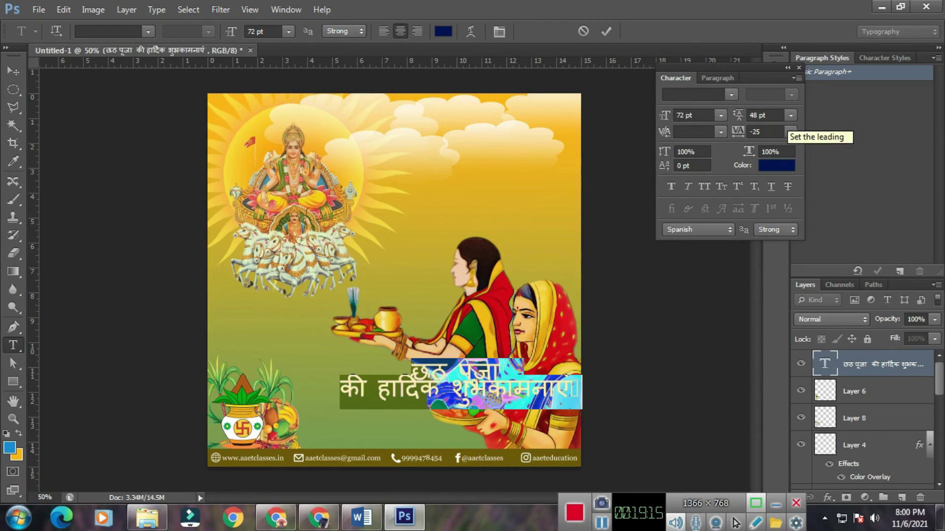
left_click(790, 115)
left_click(780, 333)
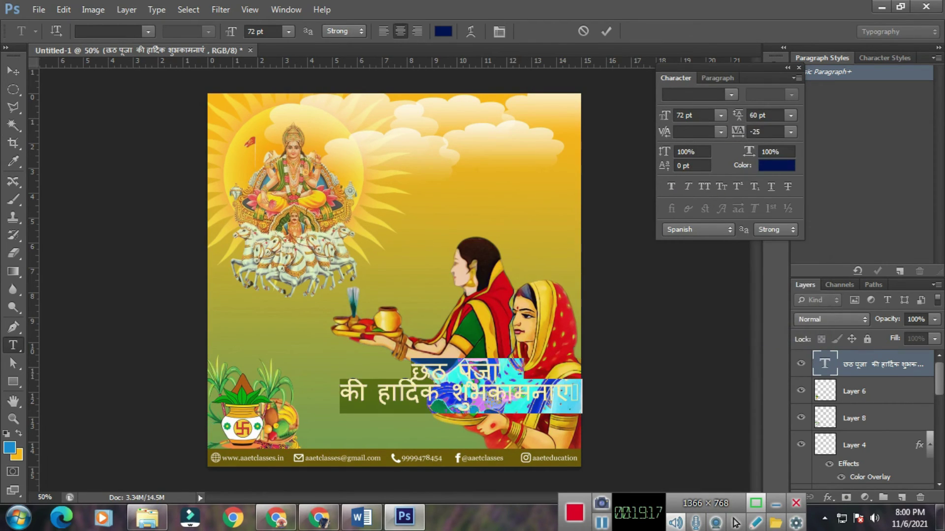
left_click(791, 116)
left_click(780, 350)
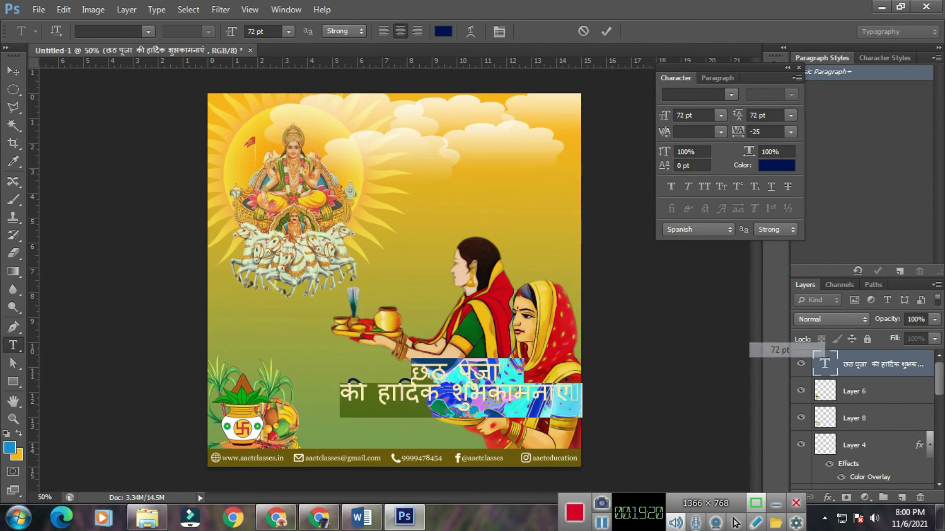
left_click_drag(769, 116, 747, 115)
type("80")
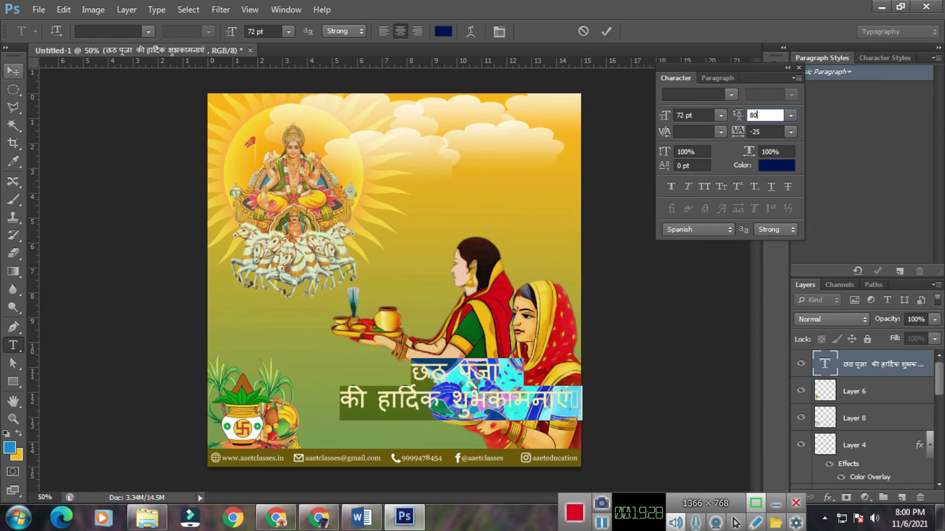
left_click(14, 71)
left_click_drag(493, 366, 530, 88)
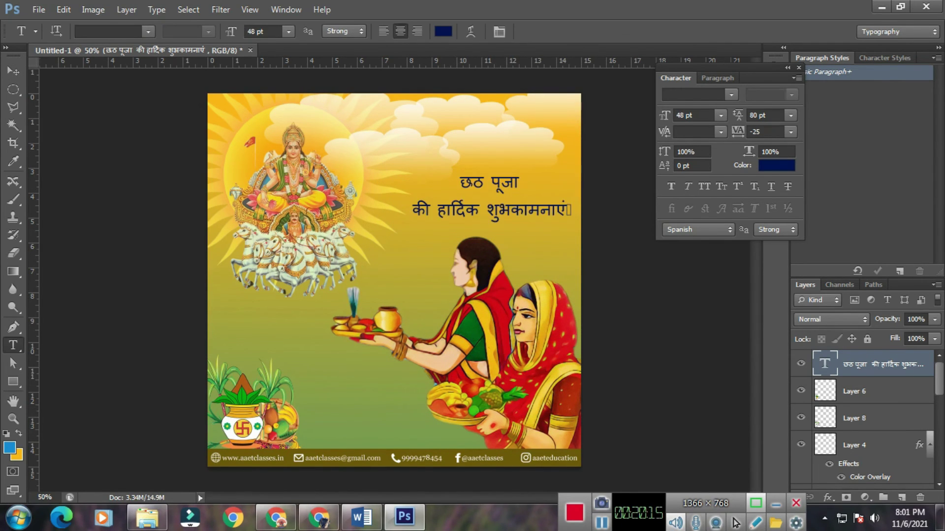
- Set the font size of the whole greeting to 50 pt
key("ctrl+a")
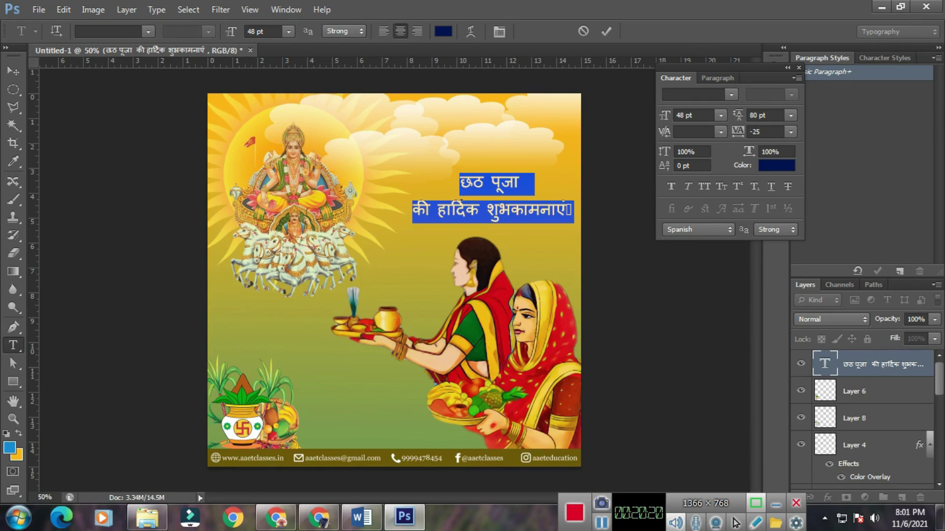
left_click_drag(694, 115, 678, 115)
type("50")
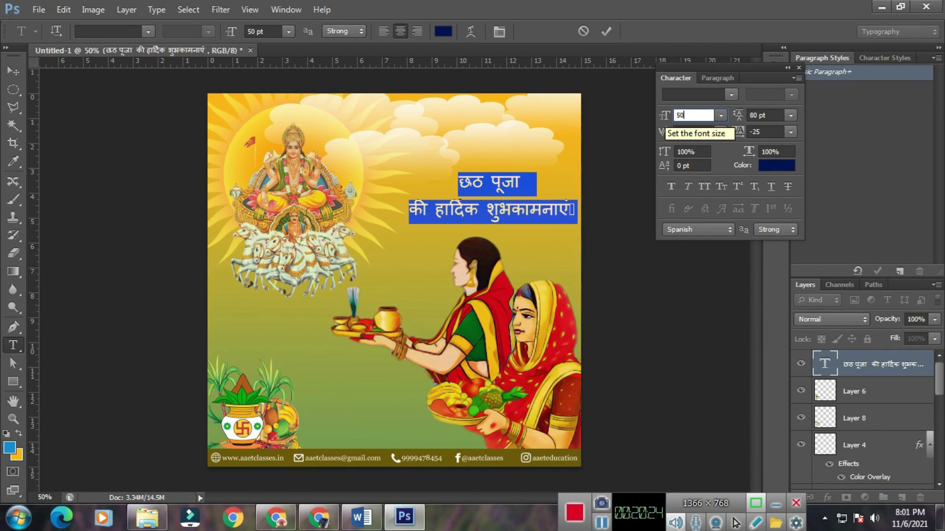
key("Return")
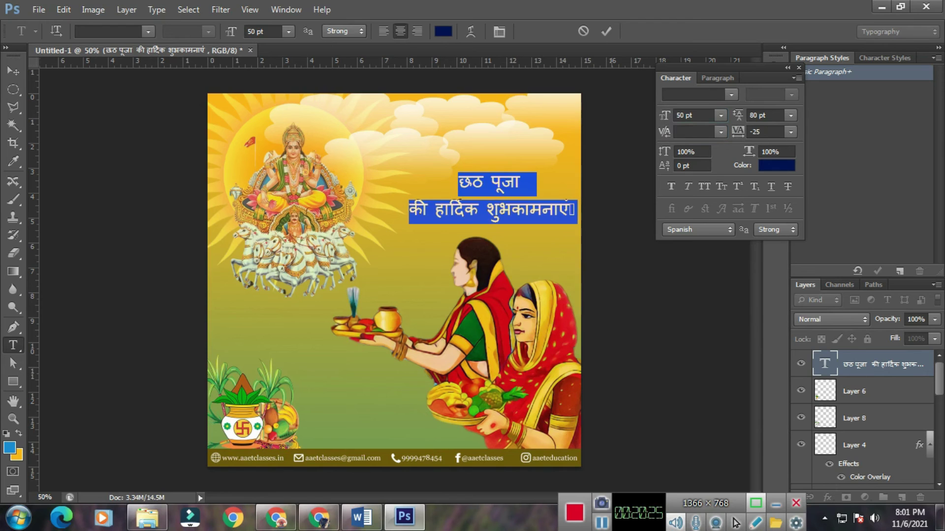
left_click(13, 71)
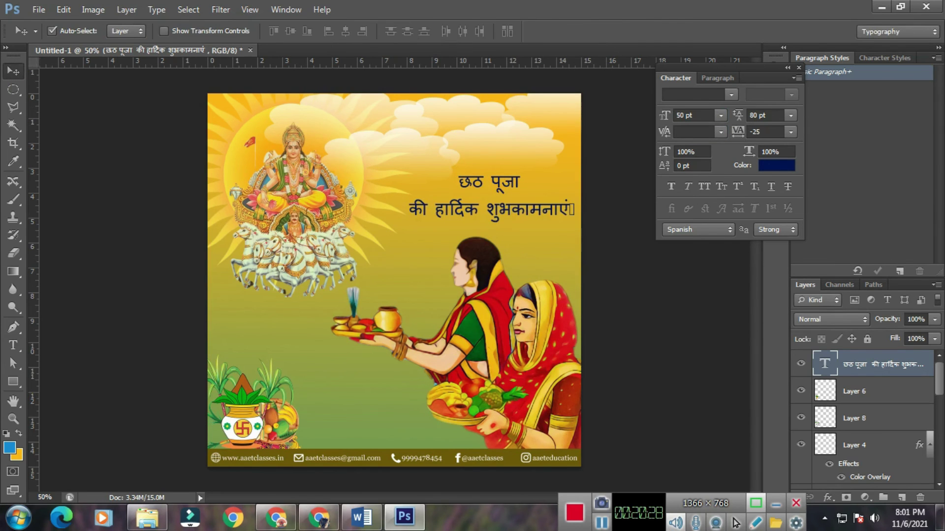
- Add a 1 px black outside Stroke effect to the greeting's text layer
right_click(825, 363)
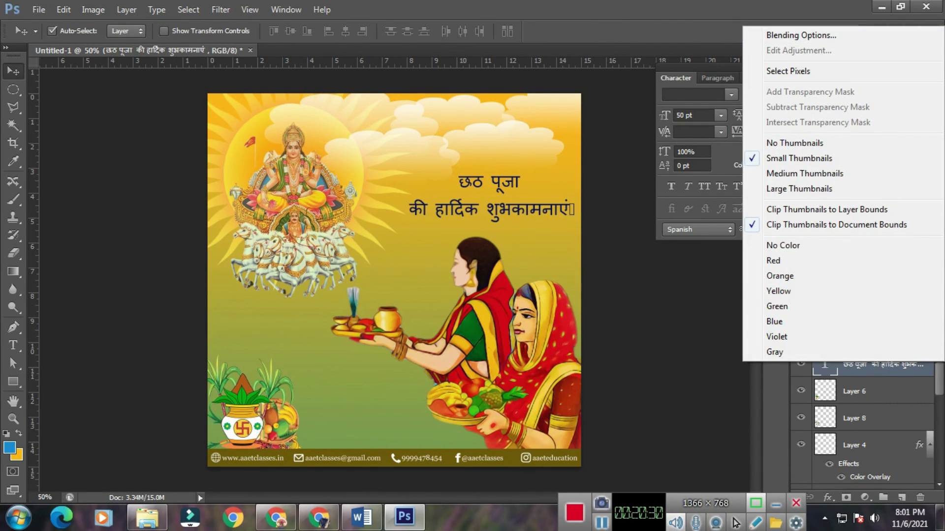
left_click(801, 34)
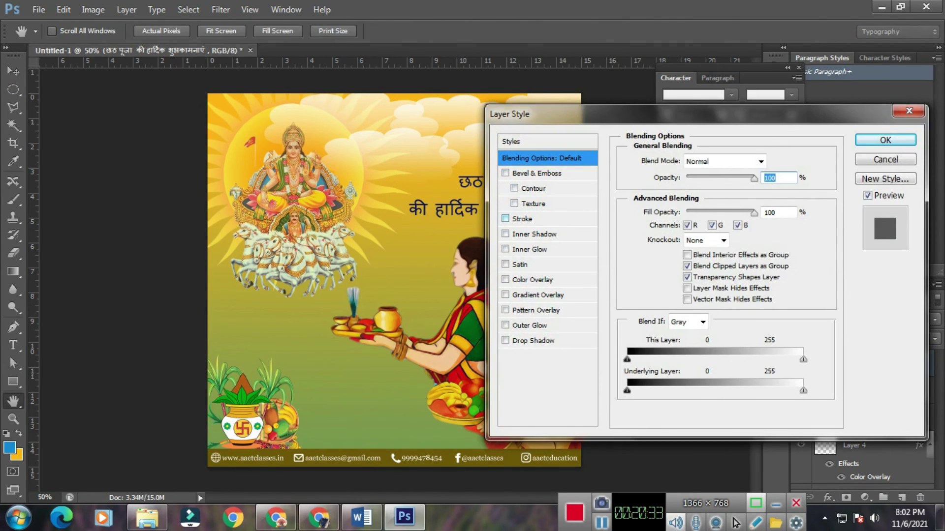
left_click(522, 219)
mouse_move(592, 117)
left_mouse_down()
mouse_move(605, 274)
mouse_move(665, 198)
left_mouse_up()
left_click(733, 334)
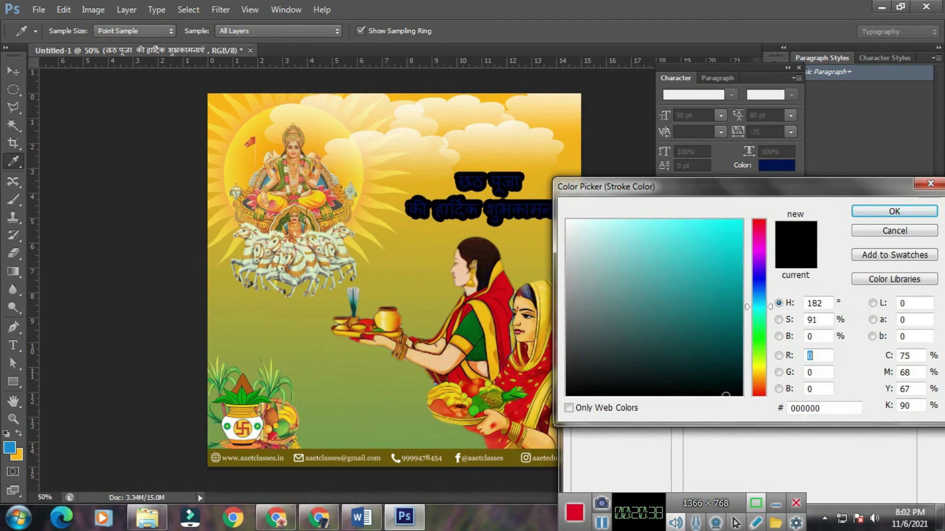
key("Return")
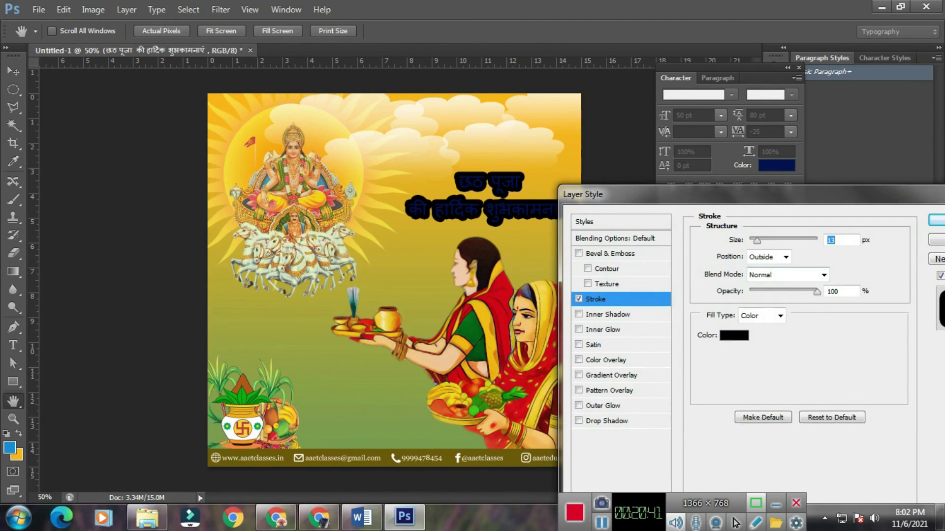
type("1")
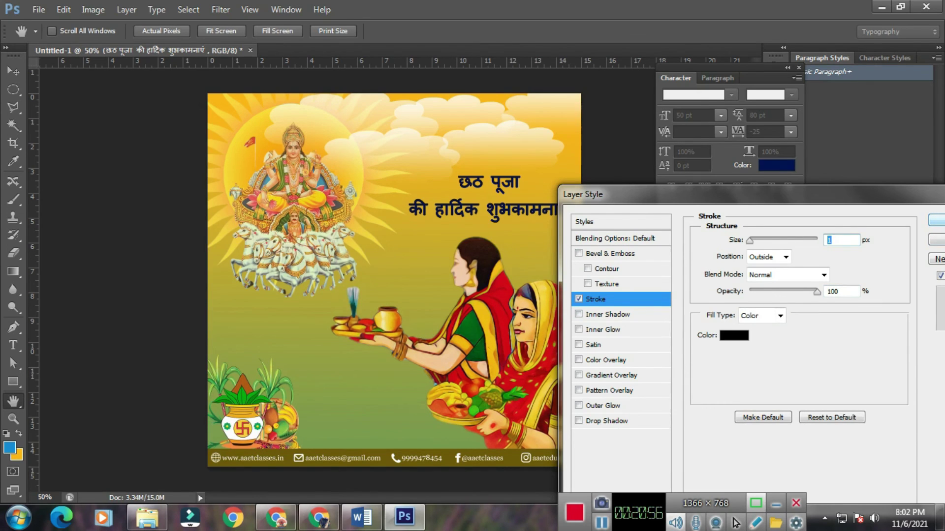
key("Return")
- Lower the greeting by about 0.3 in so it sits just above the first woman's head
left_click_drag(515, 212, 516, 222)
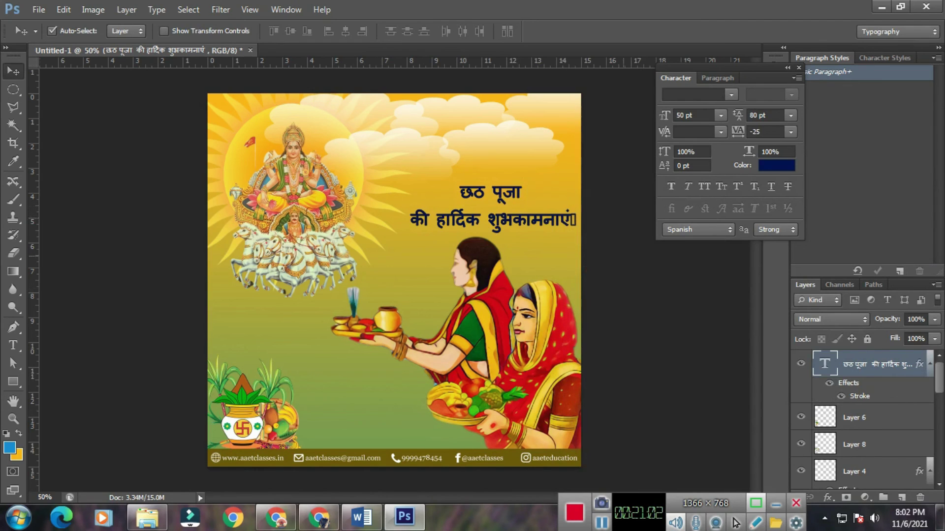
key("Up")
key("Up")
key("Up")
key("Up")
key("Up")
key("Up")
key("Up")
key("Up")
key("Up")
key("Up")
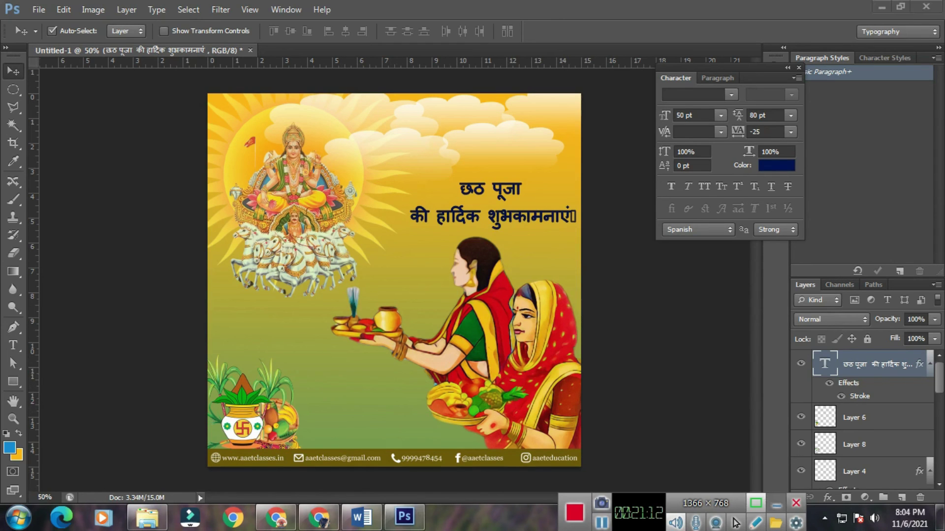
- Open the iso strip PNG image from the "aaet notes images" folder on the D: drive
left_click(38, 10)
left_click(54, 37)
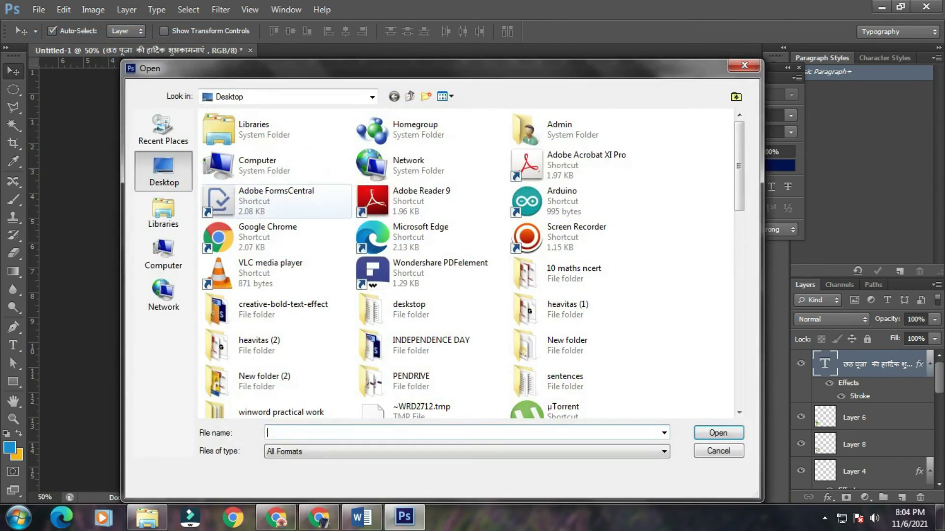
left_click(163, 253)
double_click(409, 140)
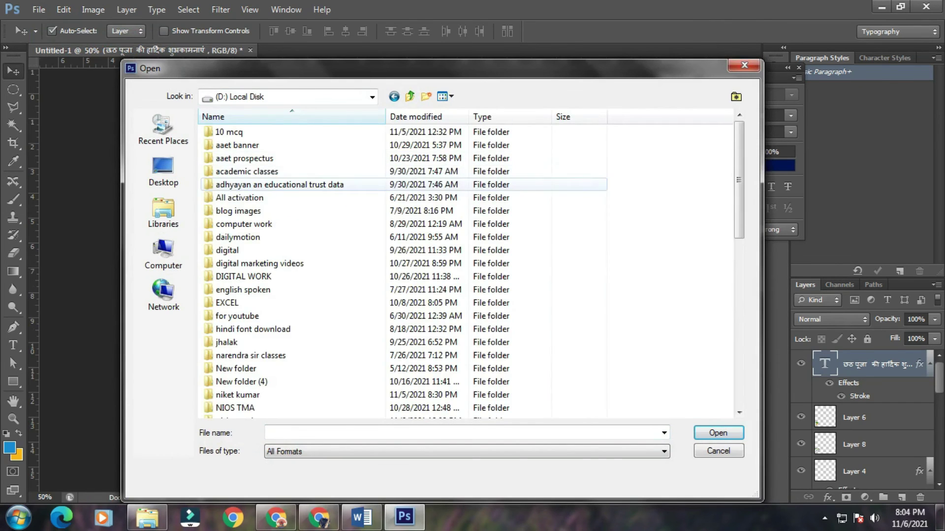
double_click(246, 171)
double_click(236, 132)
left_click_drag(739, 182, 739, 270)
left_click(599, 176)
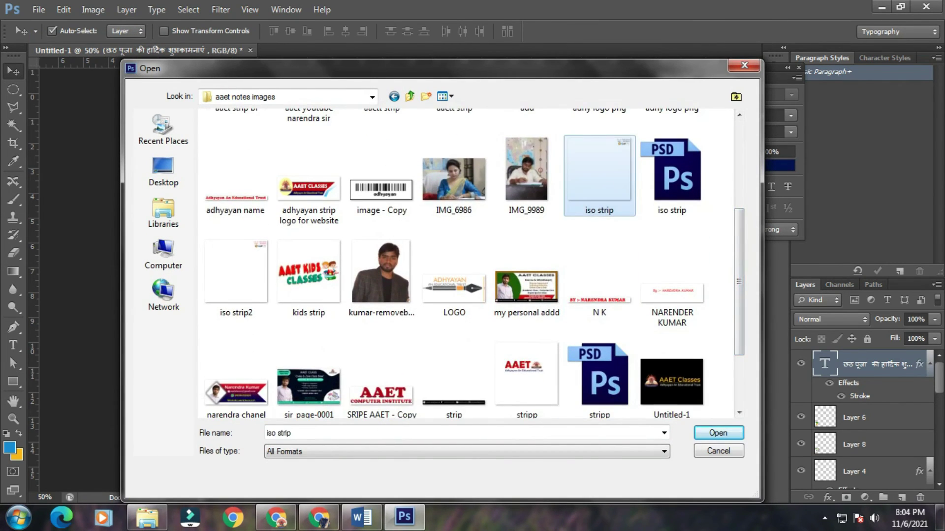
key("Return")
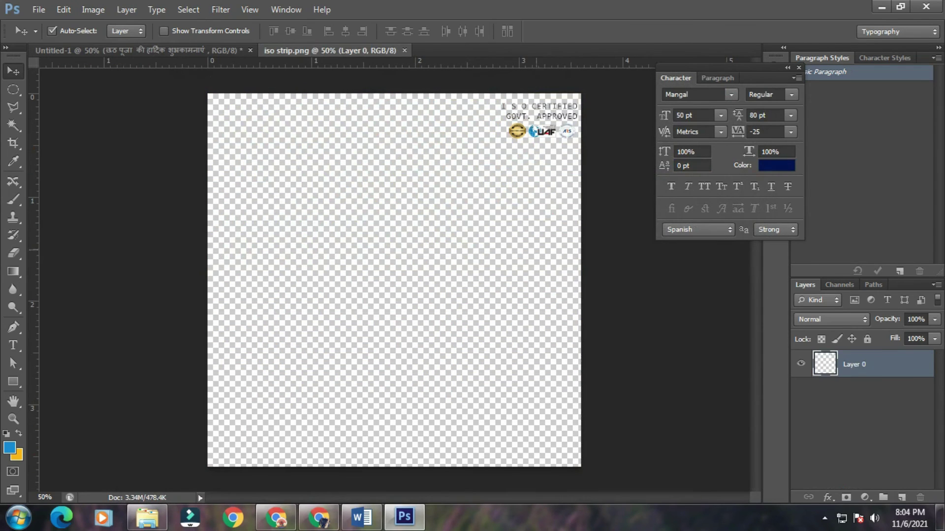
- Float the iso strip image in its own window and copy the ISO certification graphic into the Chhath Puja design
left_click_drag(521, 127, 495, 154)
left_click_drag(344, 51, 418, 186)
left_click_drag(649, 265, 510, 125)
left_click_drag(419, 186, 160, 260)
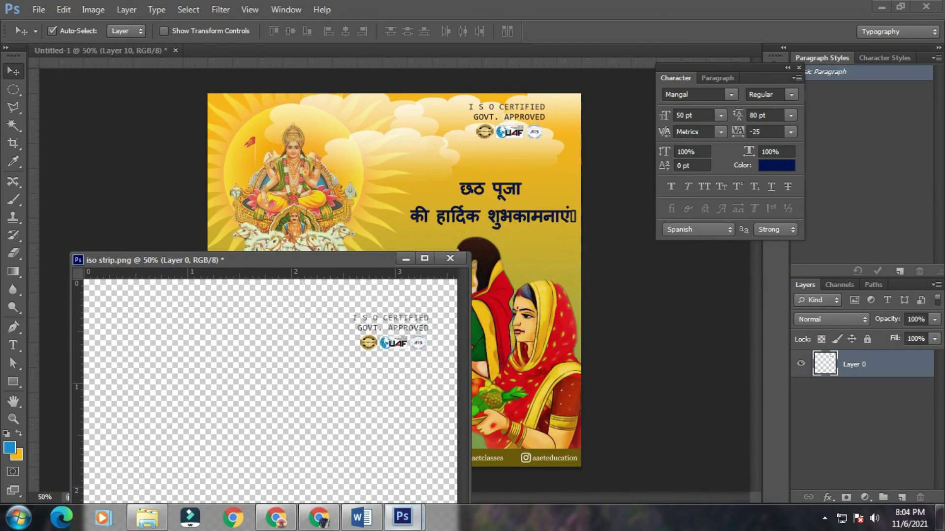
- Close the iso strip image without saving and move the copied ISO graphic to just above the greeting
left_click(450, 259)
left_click(474, 203)
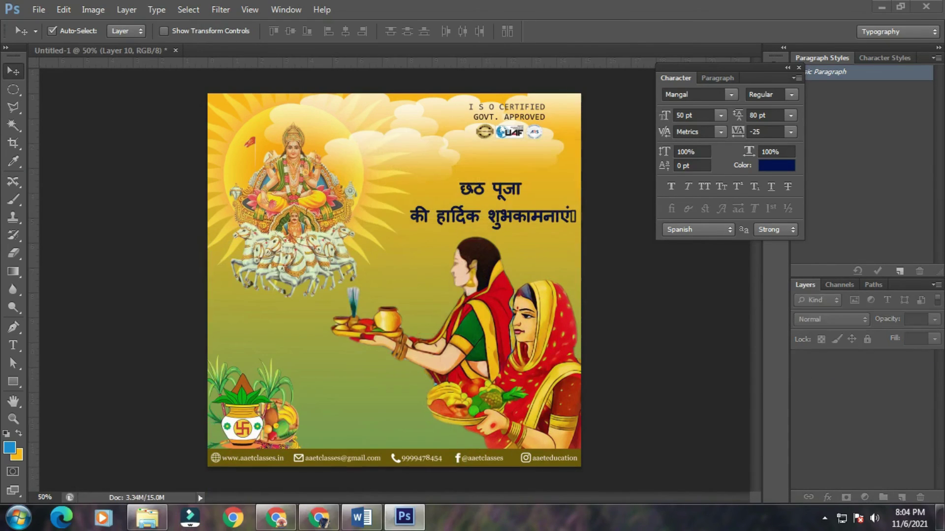
left_click_drag(521, 102, 547, 120)
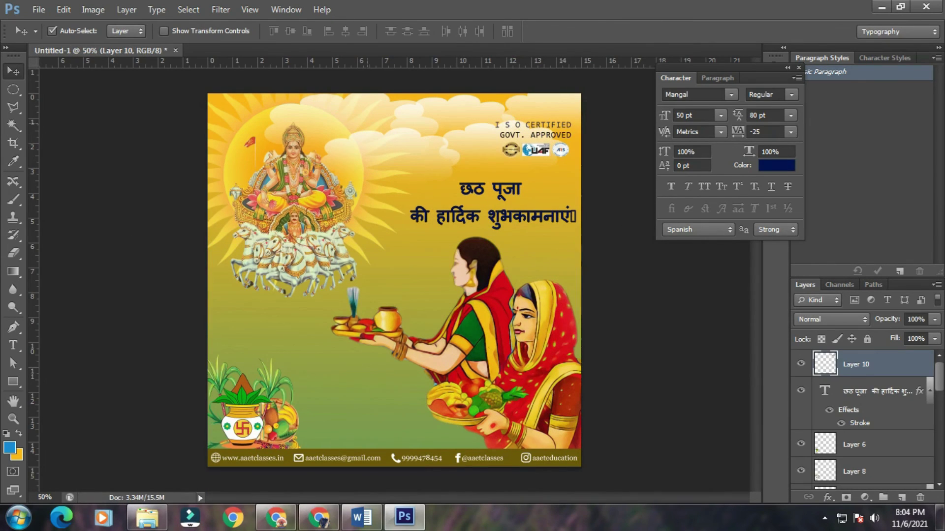
- Open the stripp PNG image with the AAET logo from the "aaet notes images" folder
left_click(39, 10)
left_click(54, 38)
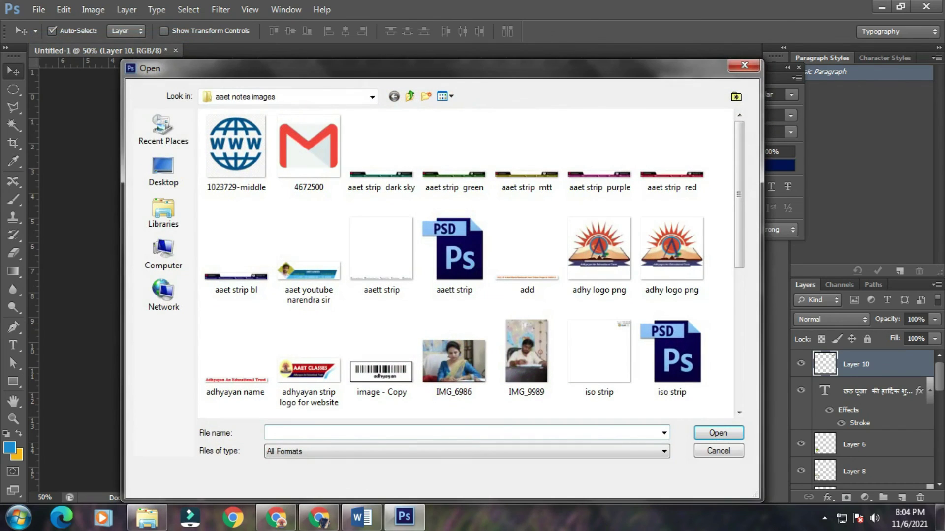
scroll(474, 264, "down", 3)
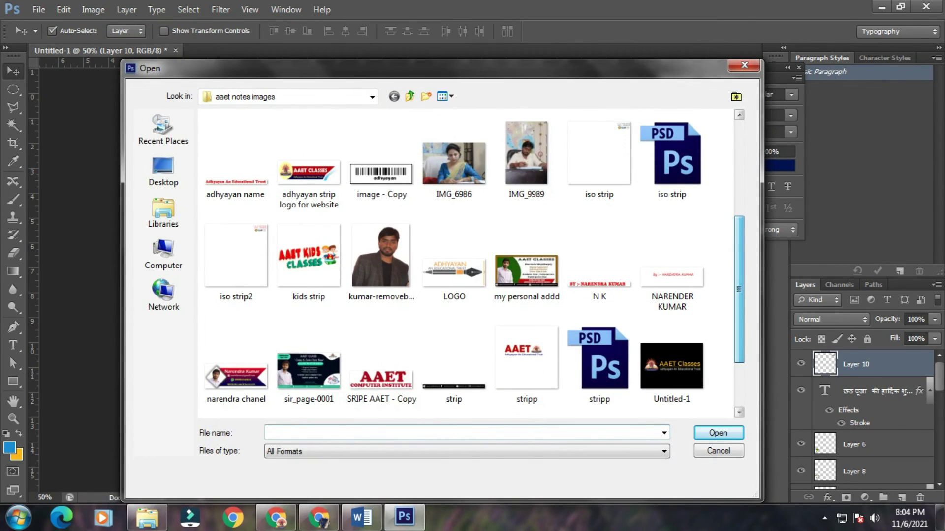
scroll(526, 275, "down", 2)
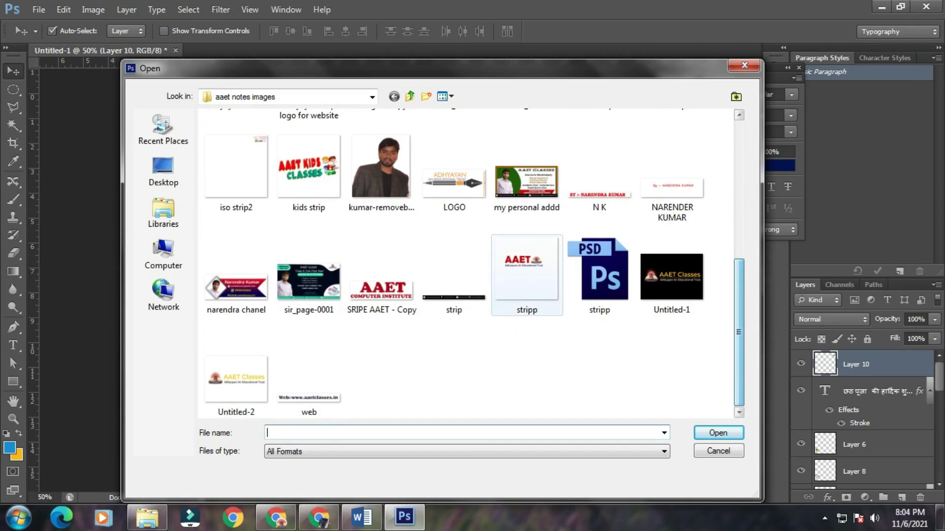
left_click(526, 275)
key("Return")
- Copy the AAET logo from the stripp image into the Chhath Puja design and close the source image
left_click_drag(251, 51, 471, 177)
left_click_drag(526, 320, 405, 106)
left_click_drag(482, 178, 214, 212)
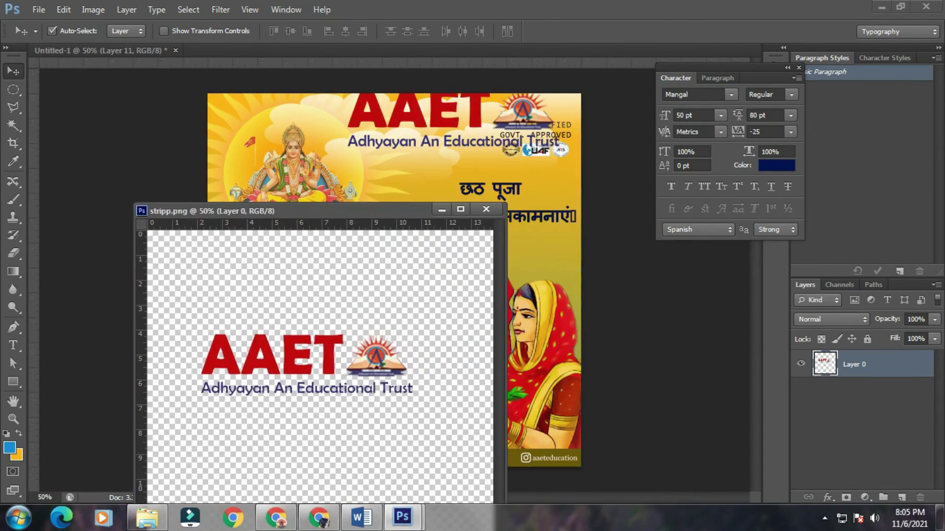
left_click(486, 209)
- Move the ISO certification graphic from beneath the AAET logo to the space beside the fruit basket, just above the contact strip
left_click_drag(565, 126, 556, 164)
key("ctrl+z")
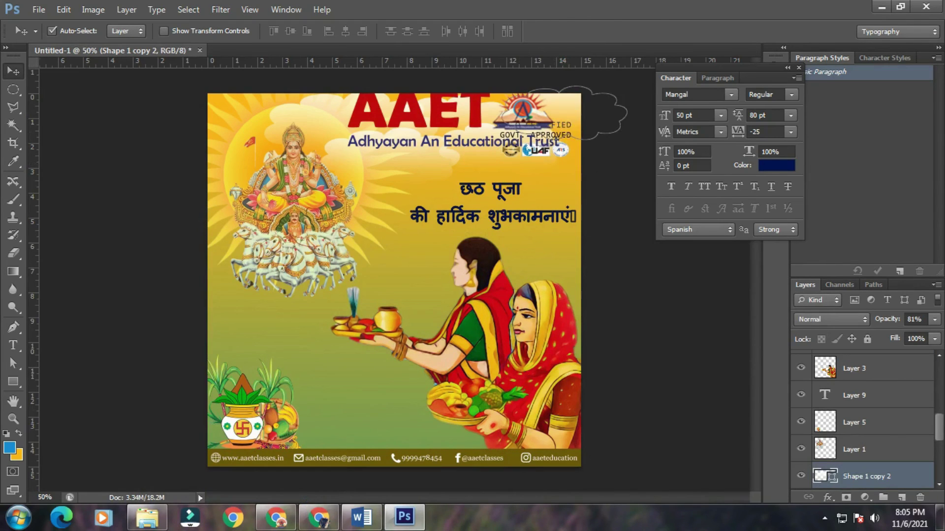
left_click(854, 449)
scroll(854, 449, "up", 7)
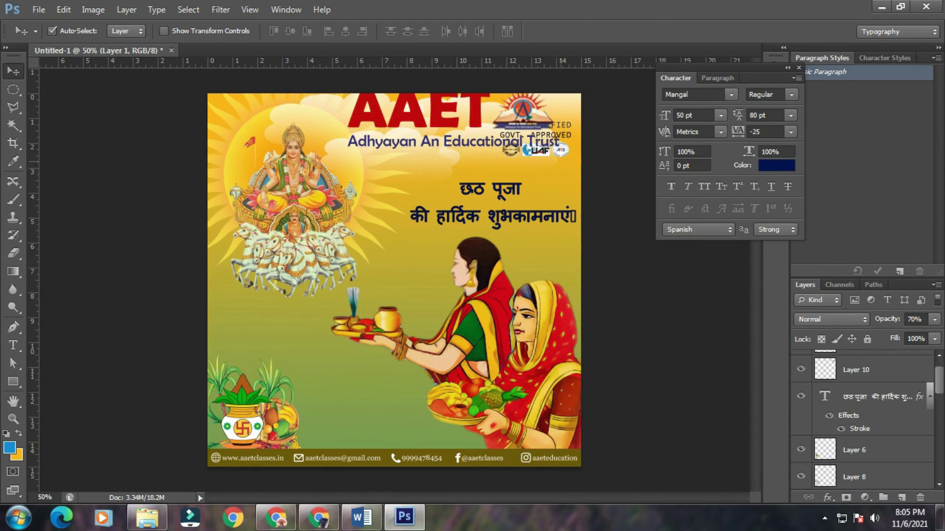
left_click_drag(515, 156, 329, 440)
- Scale the AAET logo down to about 72% and fit it into the upper-right corner of the design
left_click_drag(445, 134, 457, 150)
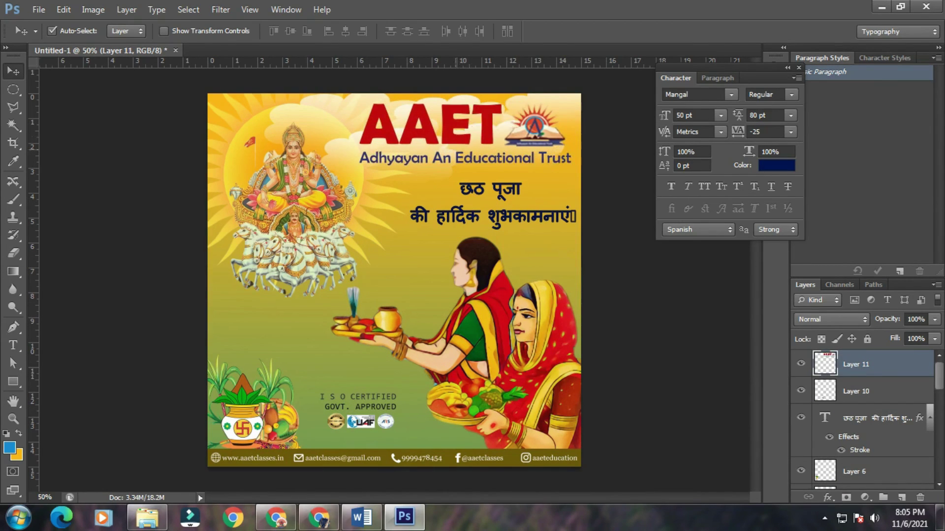
key("ctrl+t")
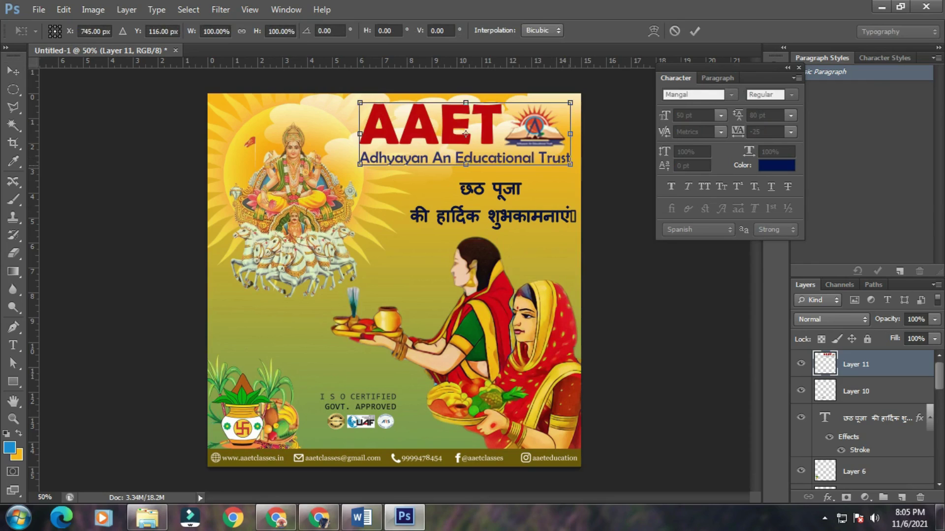
left_click_drag(570, 164, 501, 125)
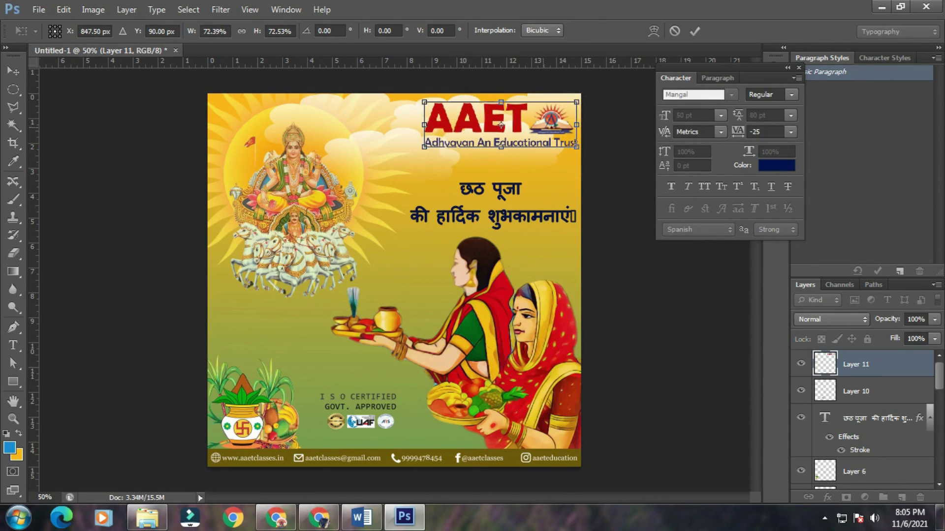
key("Return")
key("Up")
key("Up")
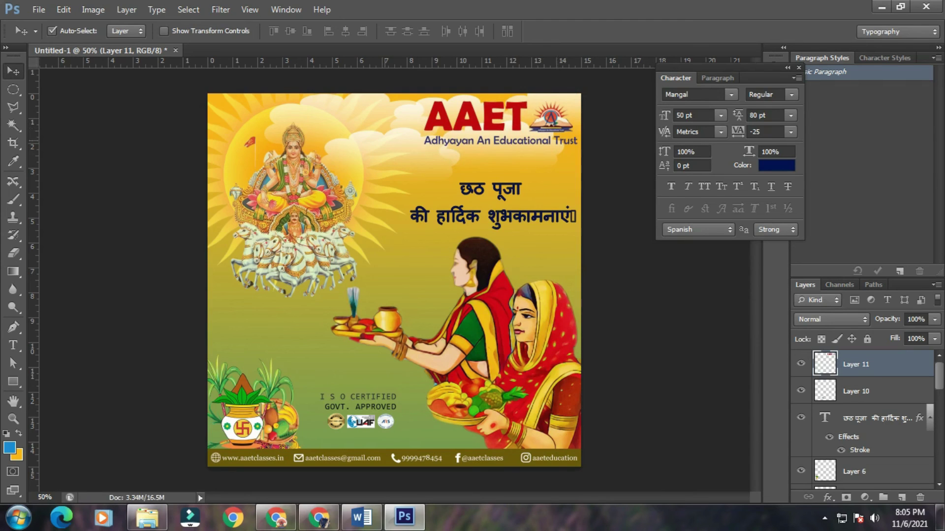
- Move the cloud shape beneath the AAET logo down and right, so it sits behind the greeting's first line and reaches the canvas edge
left_click(548, 154)
key("Down")
key("Down")
key("Down")
key("Down")
key("Down")
key("Down")
key("Down")
key("Down")
key("Down")
key("Down")
key("Down")
key("Down")
key("Down")
key("Down")
key("Down")
key("Down")
key("Down")
key("Down")
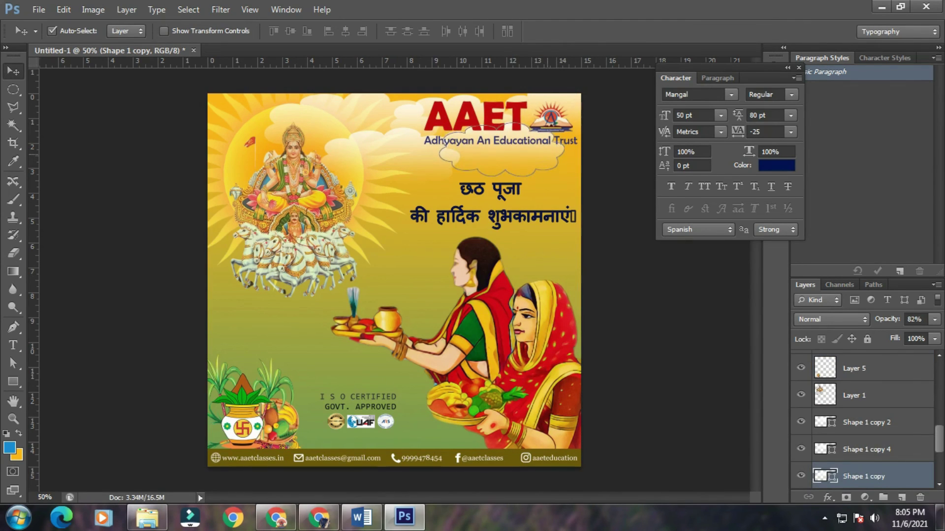
key("Down")
key("Down")
key("Down")
key("Down")
key("Down")
key("Down")
key("Down")
key("Down")
key("Down")
key("Down")
key("Down")
key("Down")
key("Down")
key("Down")
key("Down")
key("Down")
key("Down")
key("Down")
key("Down")
key("Down")
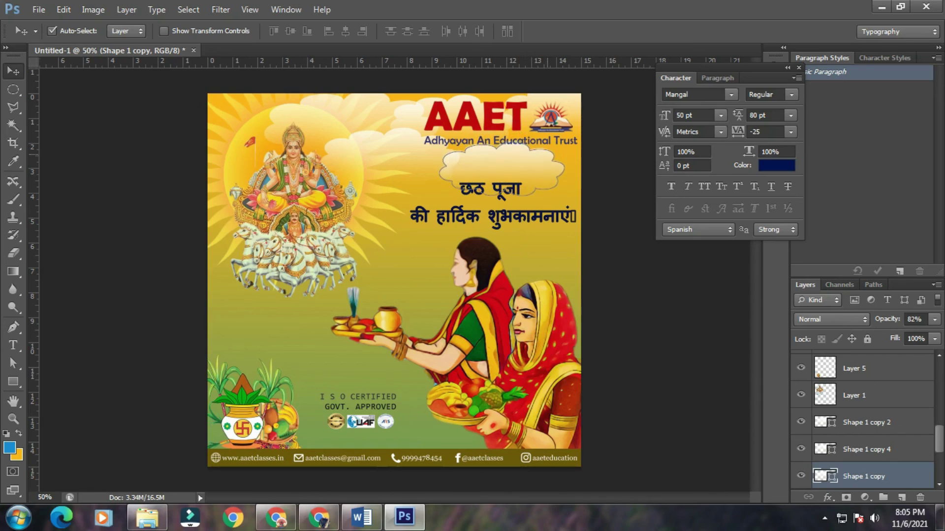
key("Down")
key("Down")
key("Down")
key("Down")
key("Right")
key("Right")
key("Right")
key("Right")
key("Right")
key("Right")
key("Right")
key("Right")
key("Right")
key("Right")
key("Right")
key("Right")
key("Right")
key("Right")
key("Right")
key("Right")
key("Right")
key("Right")
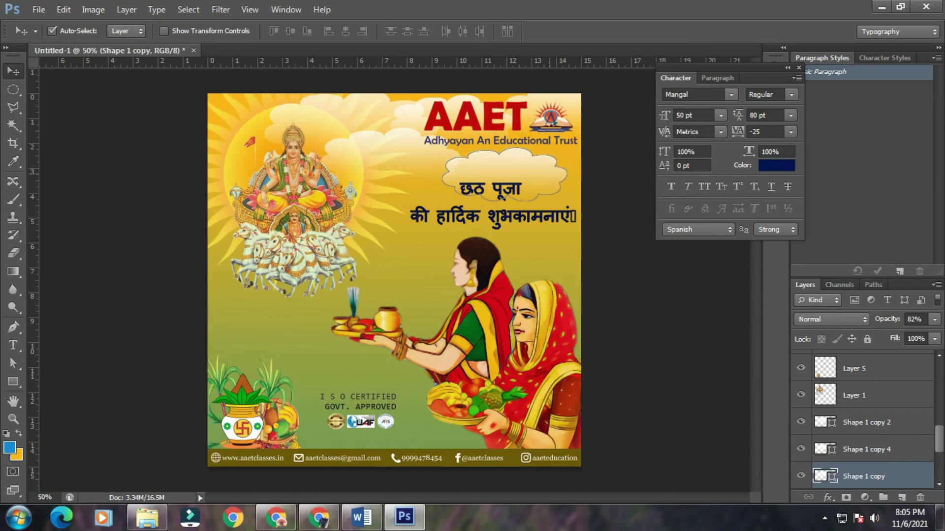
key("Right")
key("Right")
key("Right")
key("Right")
key("Right")
key("Right")
key("Right")
key("Right")
key("Right")
key("Right")
key("Right")
key("Right")
key("Right")
key("Right")
key("Right")
key("Right")
key("Right")
key("Right")
key("Right")
key("Right")
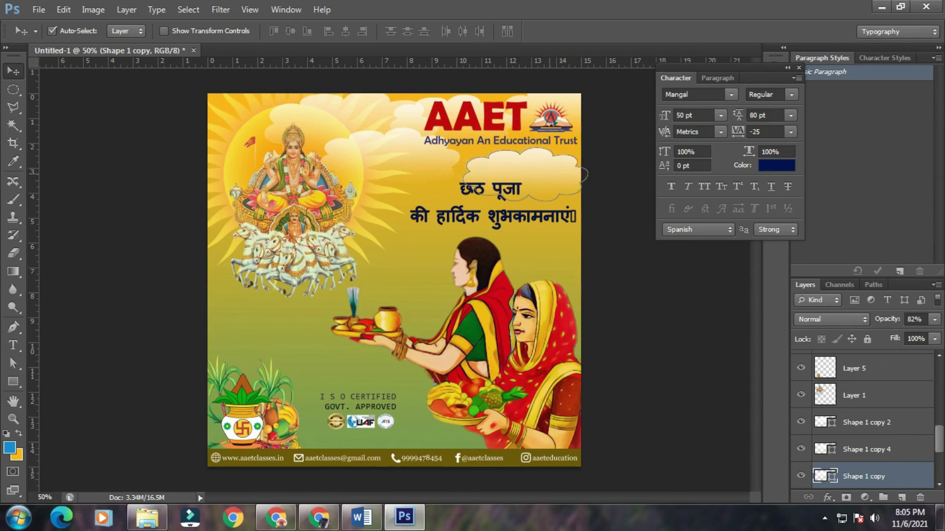
- Duplicate the cloud shape and place the copy slightly up and to the left, behind the AAET logo's tagline
key("ctrl+j")
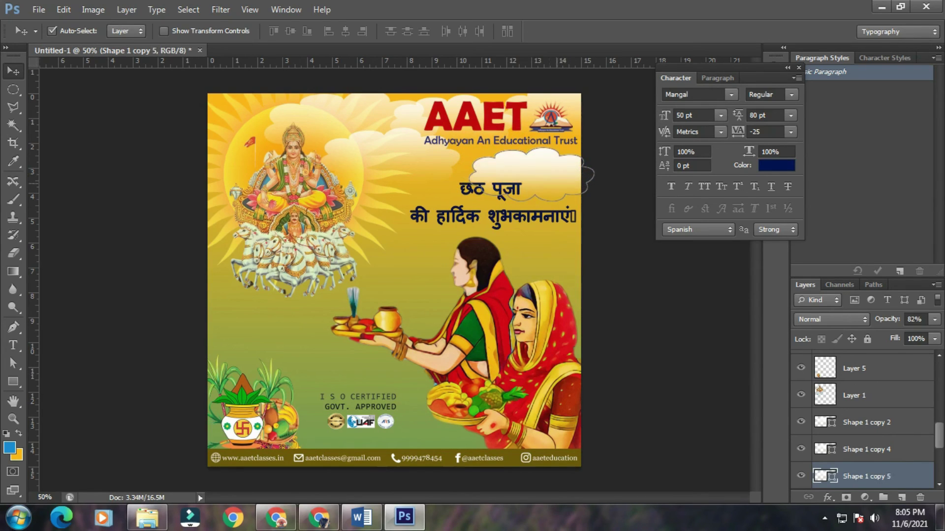
left_click_drag(522, 166, 498, 142)
left_click(584, 187)
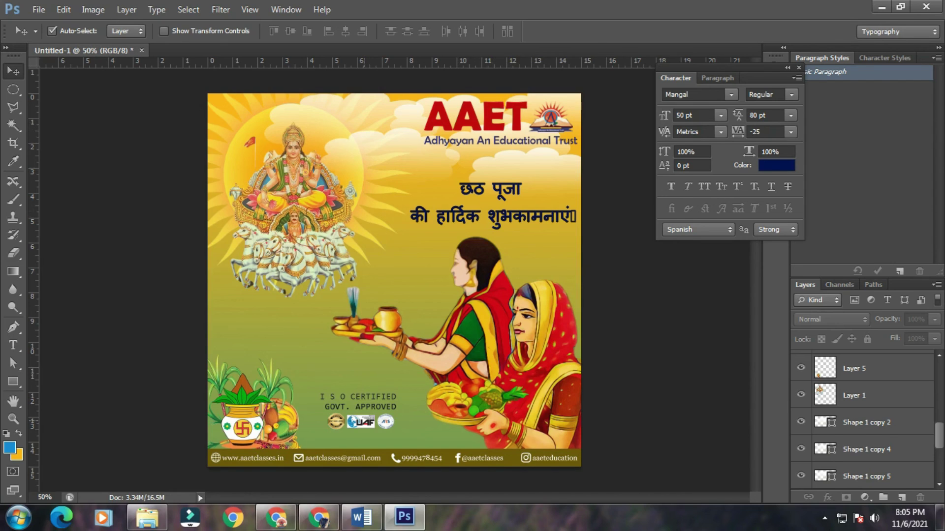
- Move the ISO certification graphic from above the contact strip to the design's upper-left corner, above the Surya chariot
left_click(364, 422)
left_click_drag(369, 422, 260, 128)
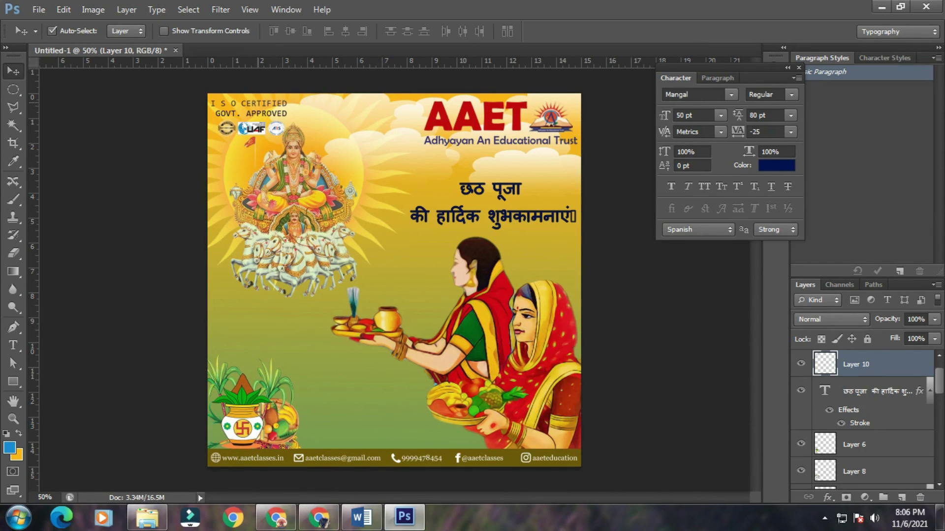
key("Up")
key("Up")
key("Up")
key("Up")
key("Right")
key("Right")
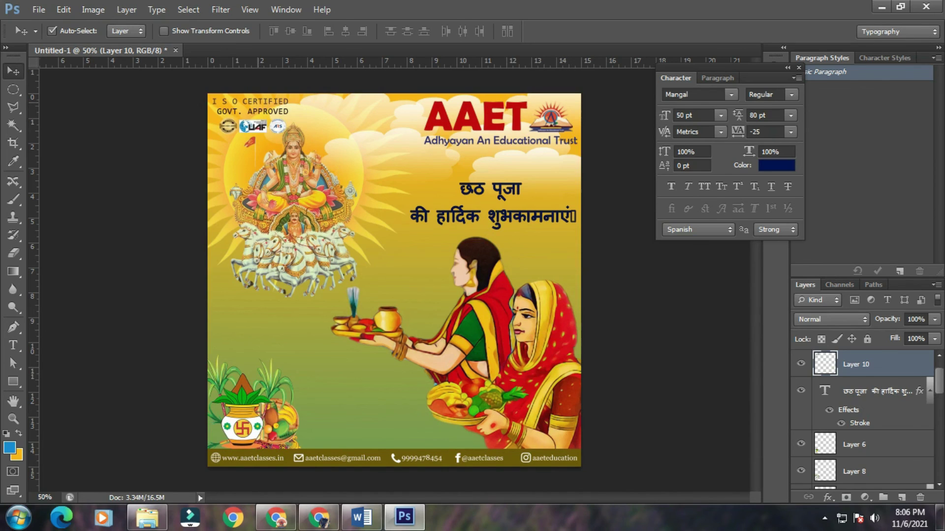